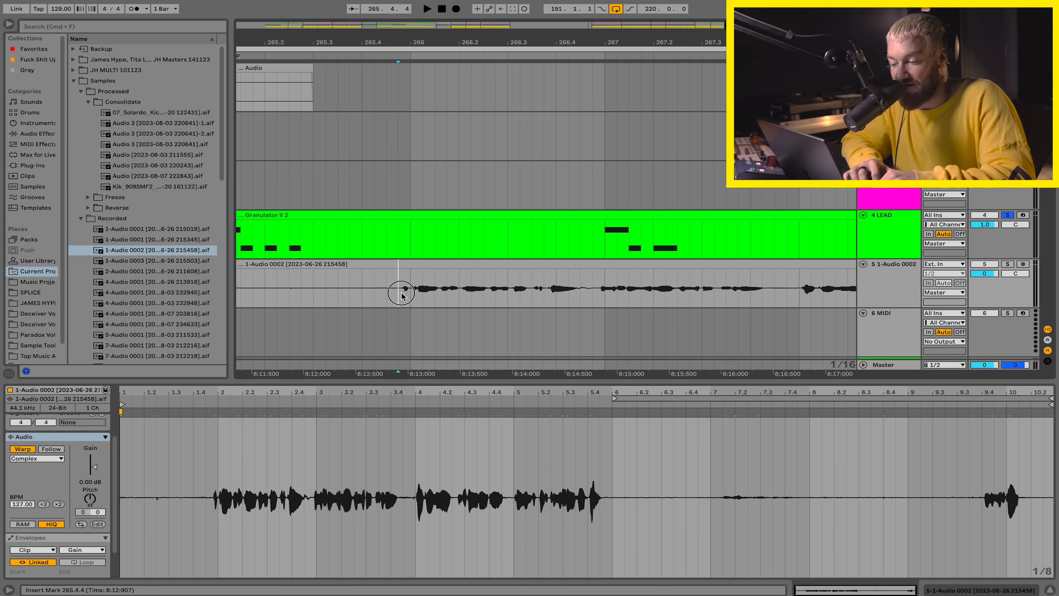
- Play the recorded vocal clip on track 5 from just before bar 266
{"action": "key", "text": "space"}
{"action": "scroll", "coordinate": [402, 294], "scroll_direction": "down", "scroll_amount": 2}
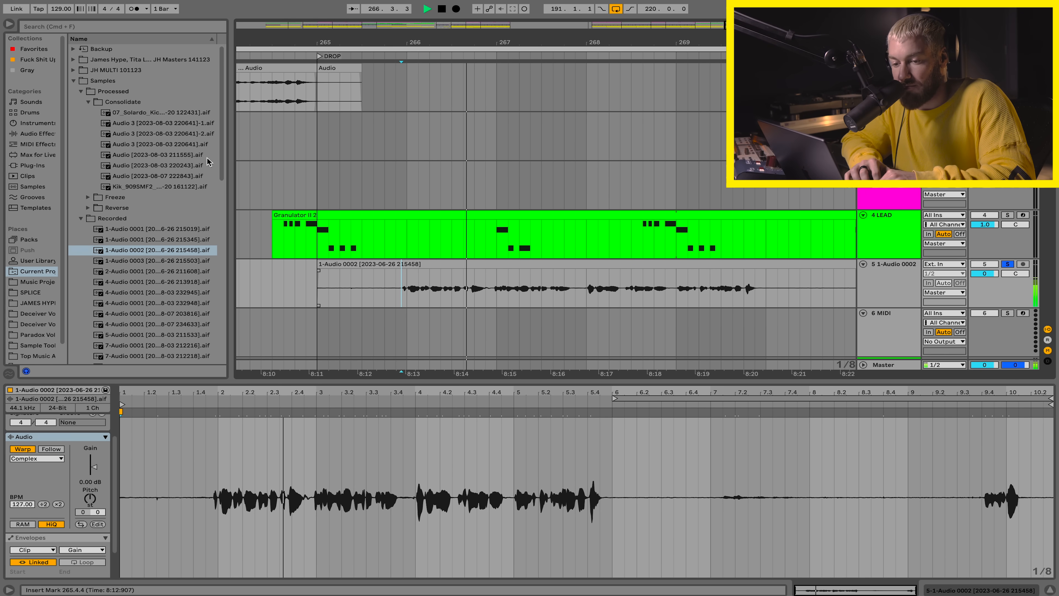
- Load Granulator II onto MIDI track 6, copy the LEAD track's MIDI clip onto it and play it back
{"action": "left_click", "coordinate": [42, 154]}
{"action": "left_click_drag", "start_coordinate": [117, 81], "coordinate": [443, 337]}
{"action": "left_click_drag", "start_coordinate": [467, 240], "coordinate": [468, 314]}
{"action": "key", "text": "space"}
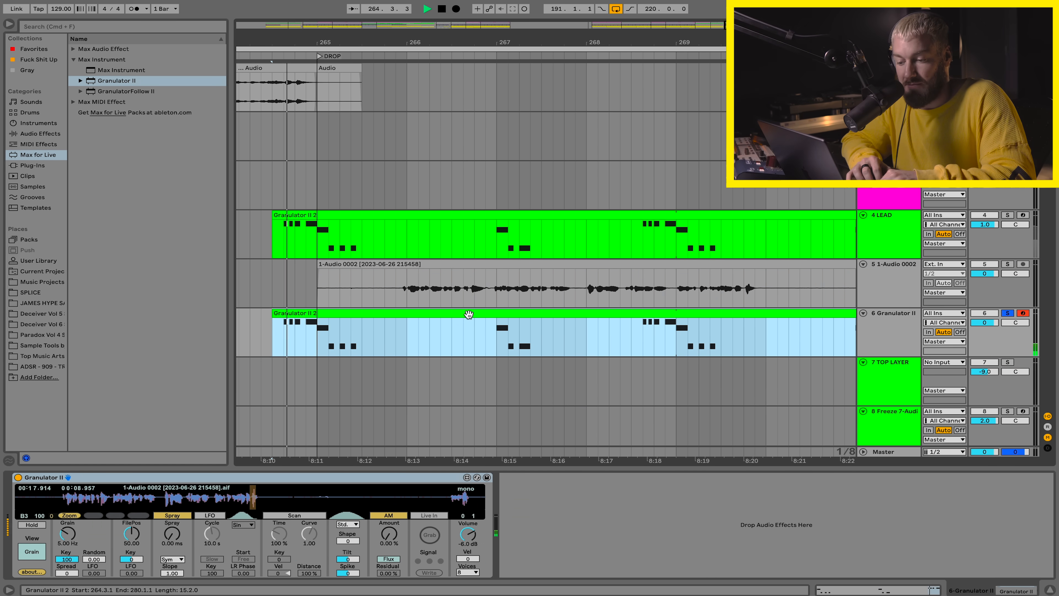
{"action": "key", "text": "space"}
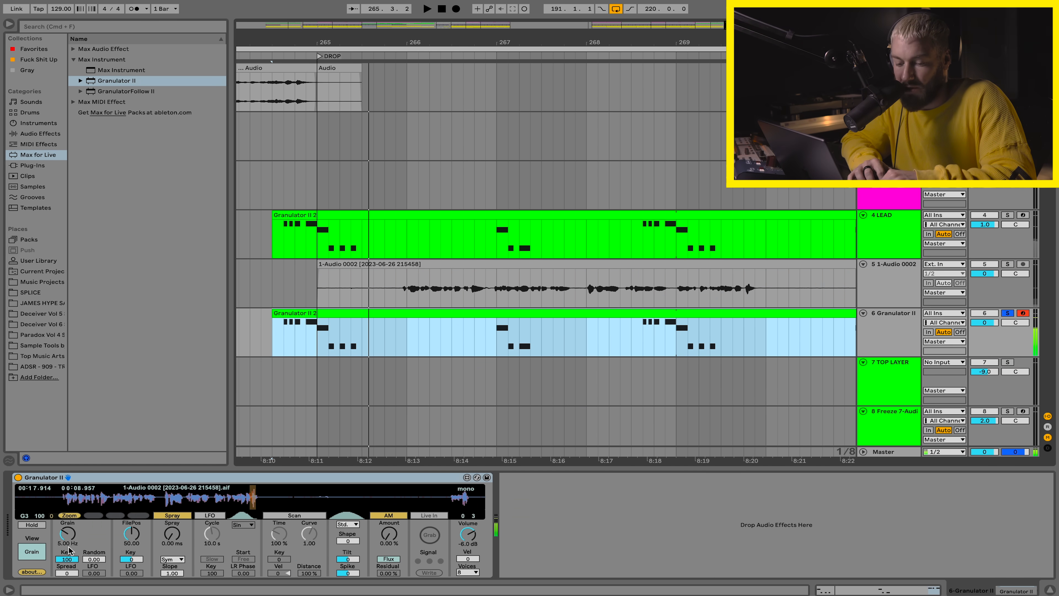
- Check the grain settings of the first Granulator II in the LEAD track's Instrument Rack
{"action": "left_click", "coordinate": [325, 255]}
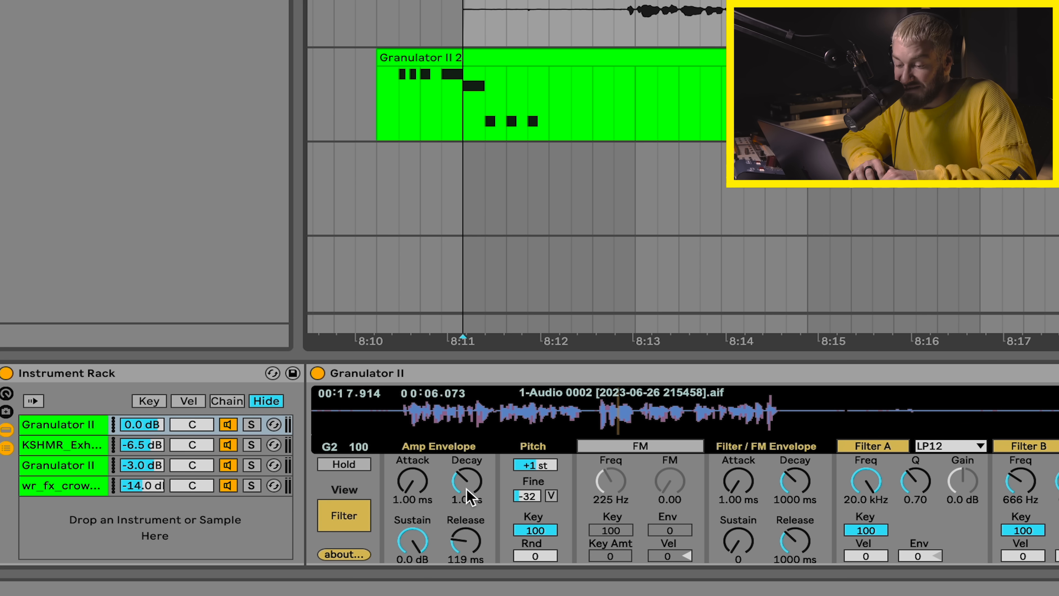
{"action": "left_click", "coordinate": [358, 519]}
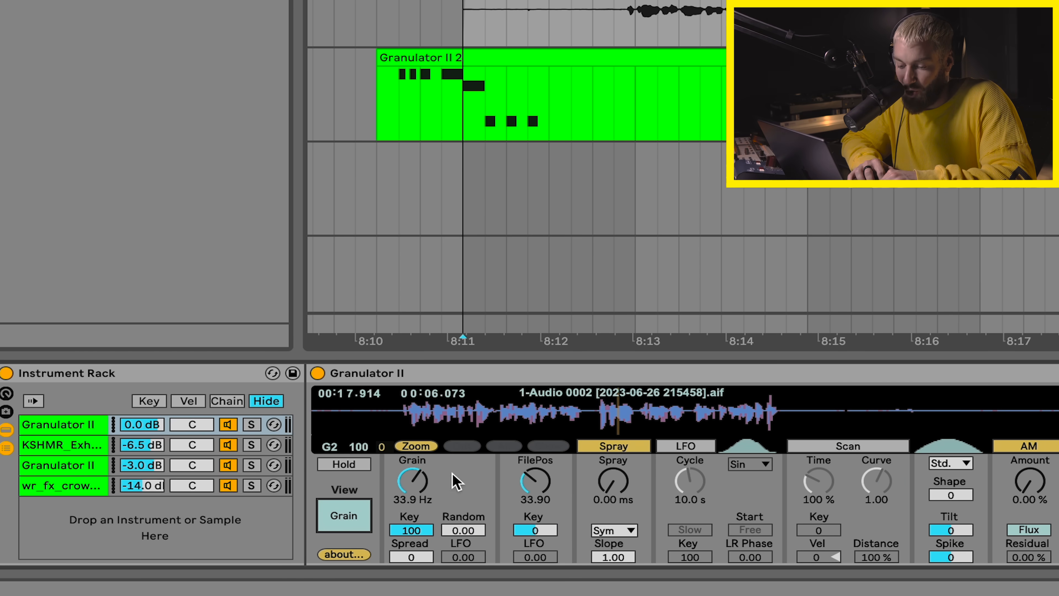
- Adjust the grain settings and file position of track 6's Granulator II during playback, and show its filter settings
{"action": "left_click", "coordinate": [498, 129]}
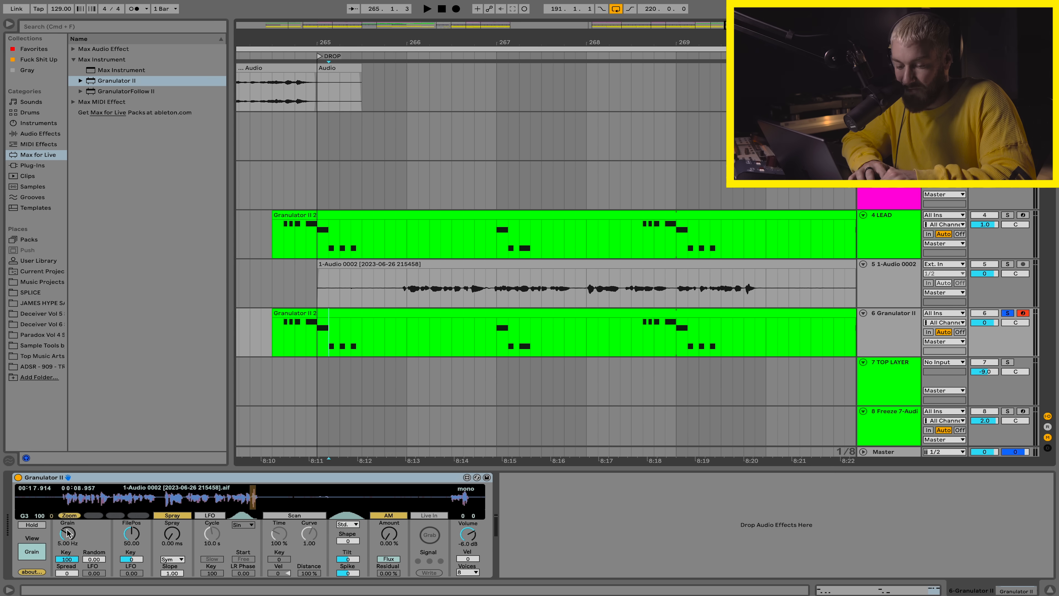
{"action": "key", "text": "space"}
{"action": "left_click_drag", "start_coordinate": [67, 533], "coordinate": [96, 558]}
{"action": "left_click", "coordinate": [29, 551]}
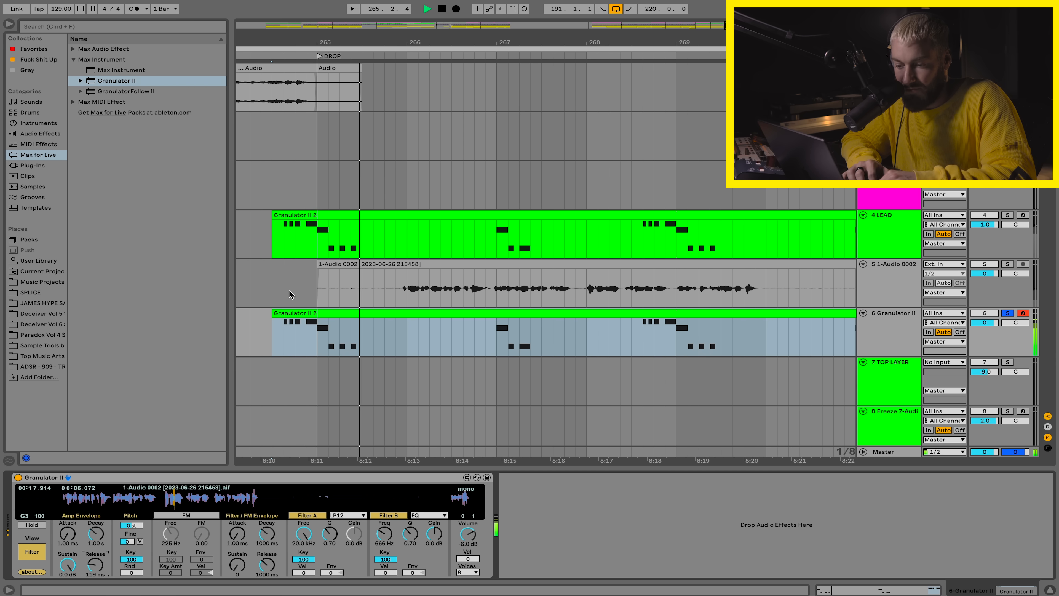
- Transpose track 6's Granulator II down 12 semitones with a Pitch device and play its clip from the start
{"action": "left_click", "coordinate": [295, 291]}
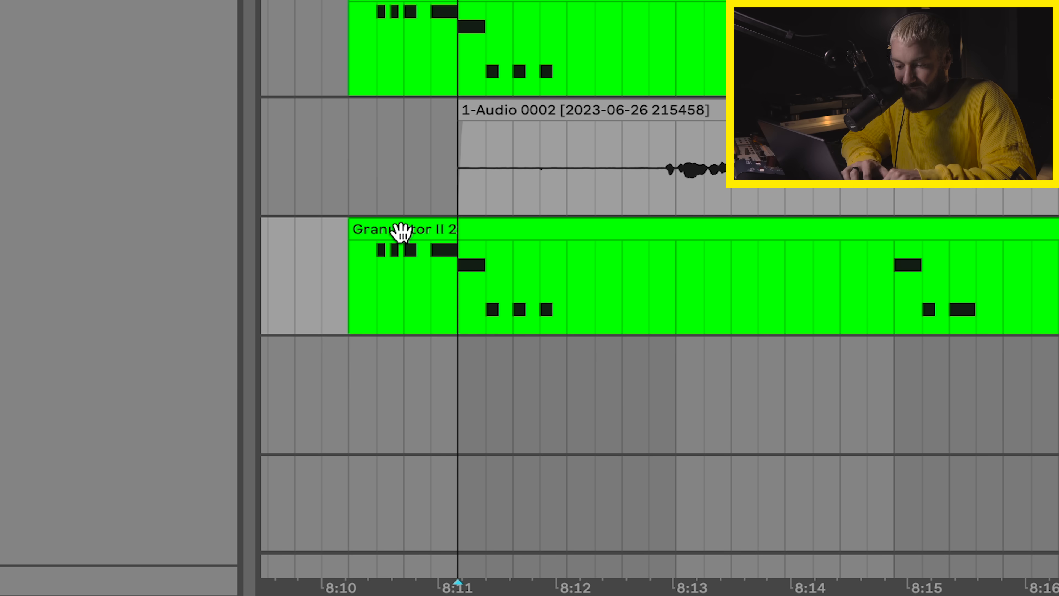
{"action": "left_click", "coordinate": [398, 231]}
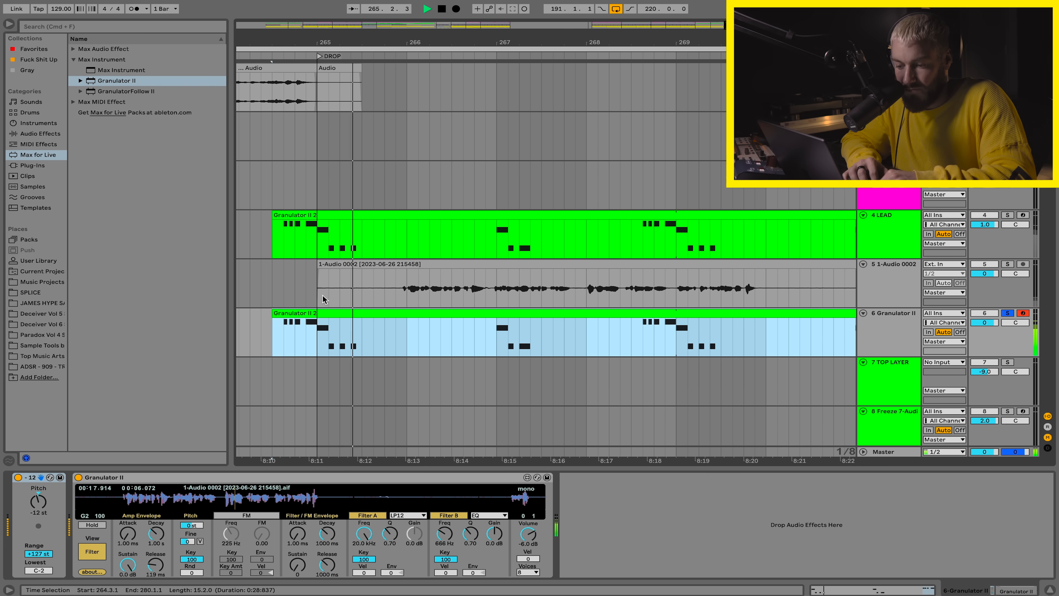
- Solo the first Granulator II chain and the KSHMR_Exhaust chain of the LEAD Instrument Rack in turn to hear each
{"action": "left_click", "coordinate": [257, 548]}
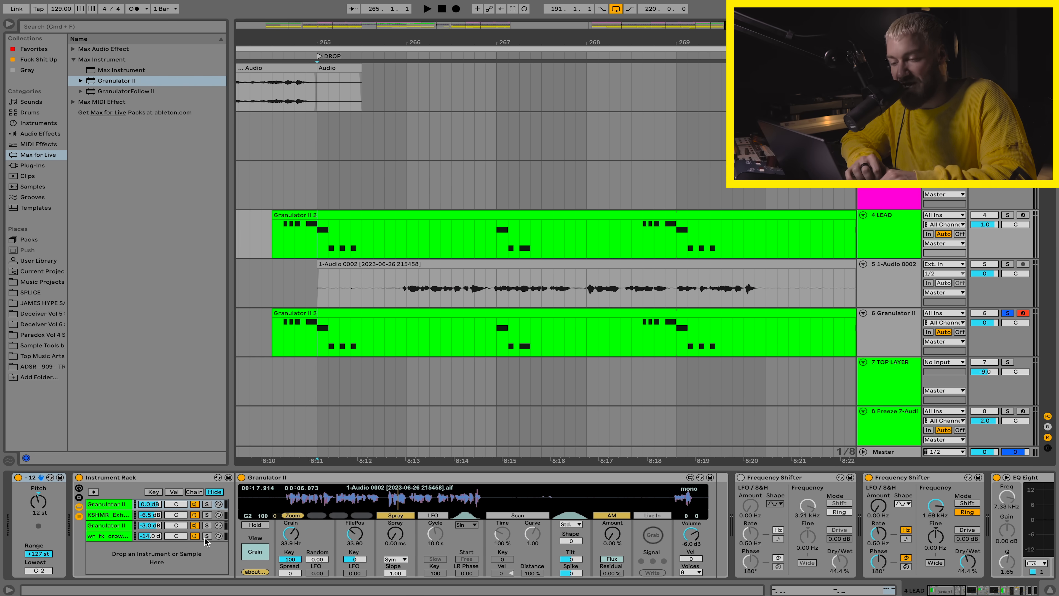
{"action": "left_click", "coordinate": [125, 515]}
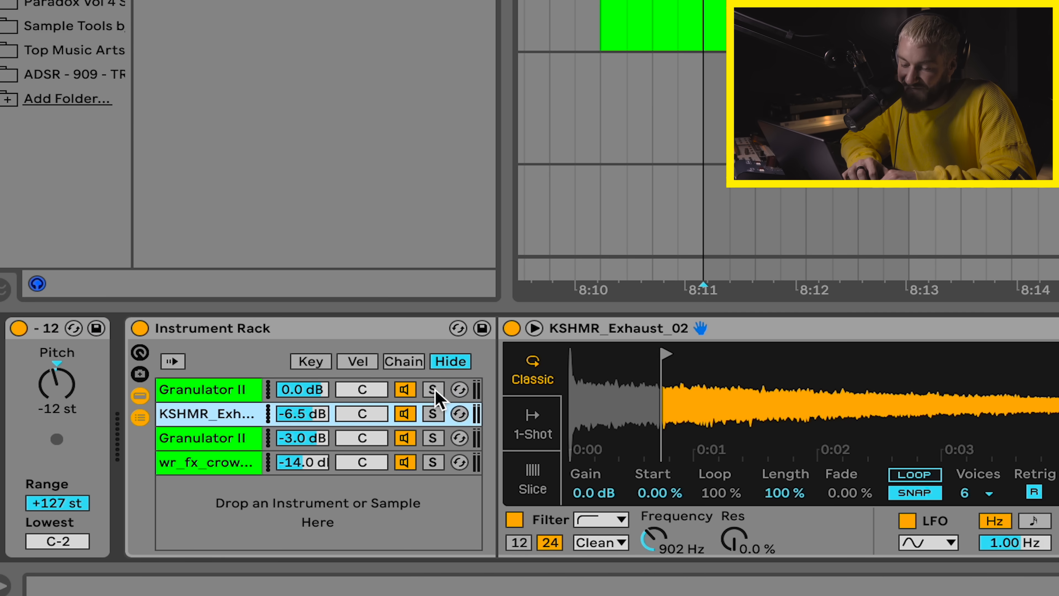
{"action": "left_click", "coordinate": [432, 389]}
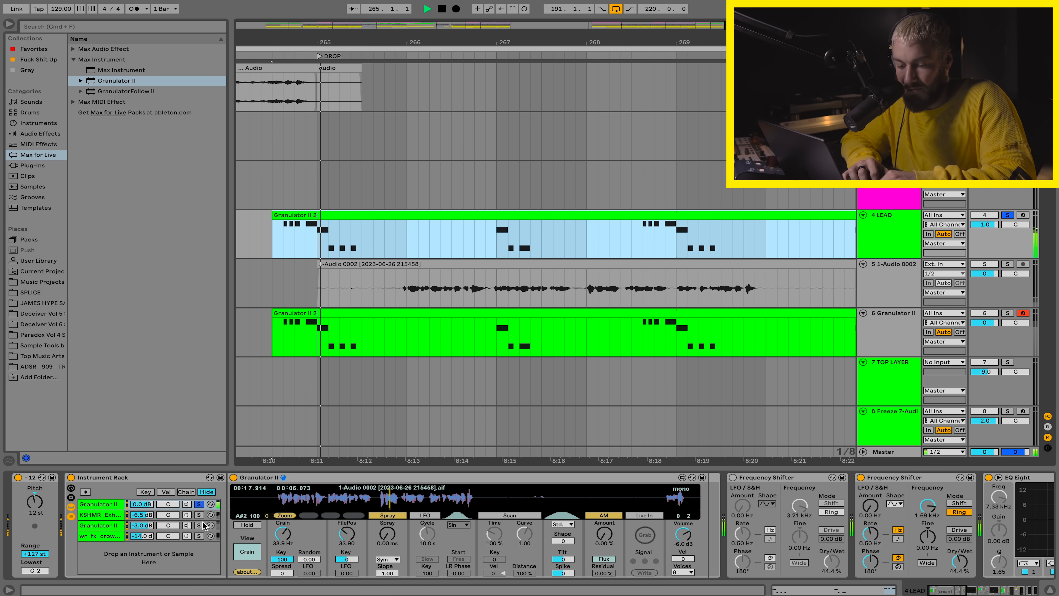
{"action": "left_click", "coordinate": [199, 514]}
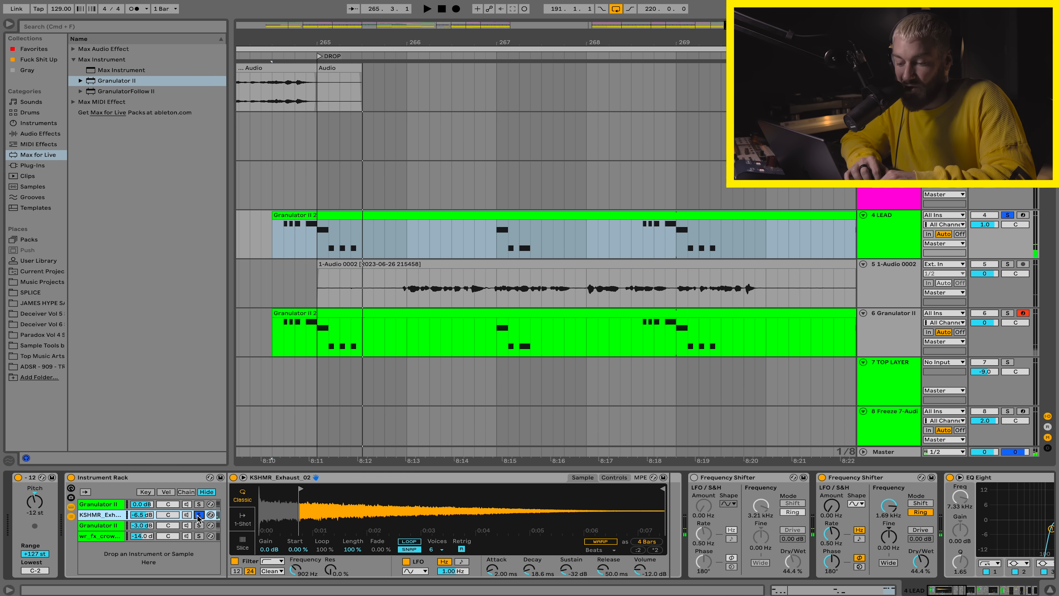
{"action": "key", "text": "space"}
{"action": "key", "text": "space"}
- Audition the second Granulator II chain and the wr_fx_crow chain of the LEAD rack by soloing each during playback
{"action": "left_click", "coordinate": [199, 525]}
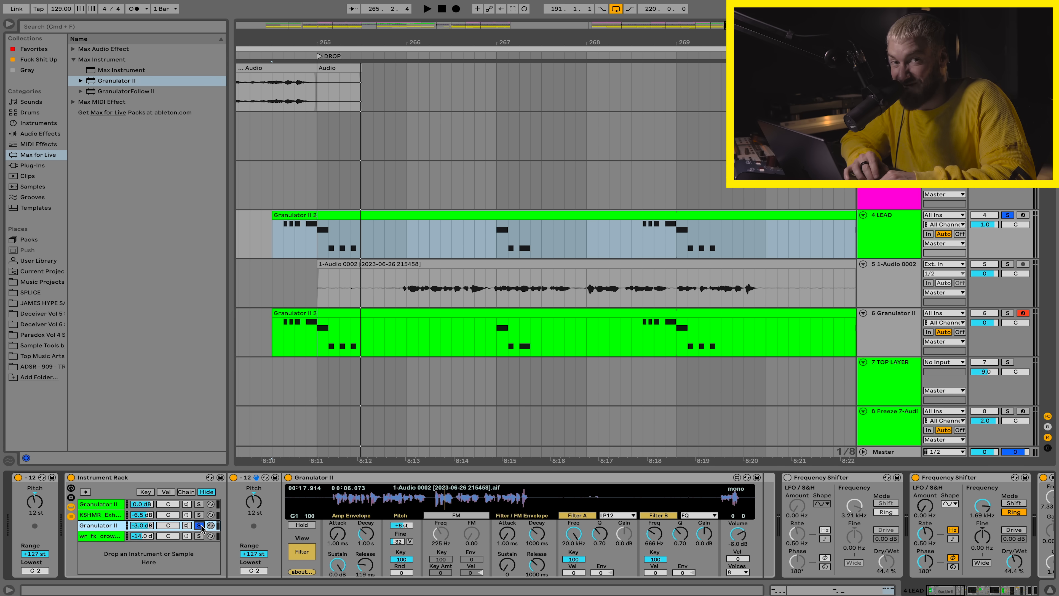
{"action": "key", "text": "space"}
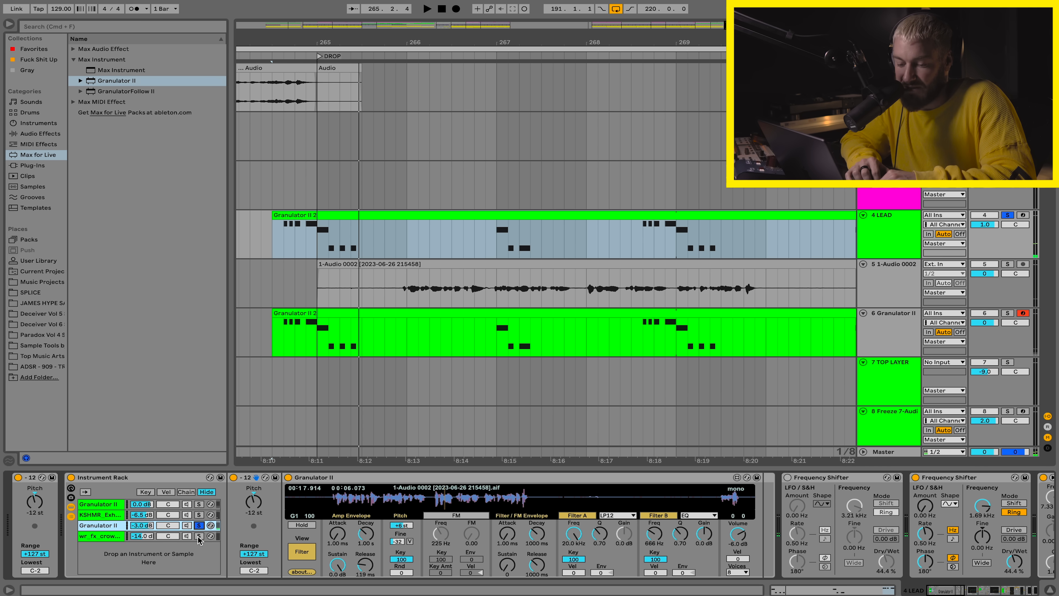
{"action": "left_click", "coordinate": [198, 536]}
{"action": "key", "text": "space"}
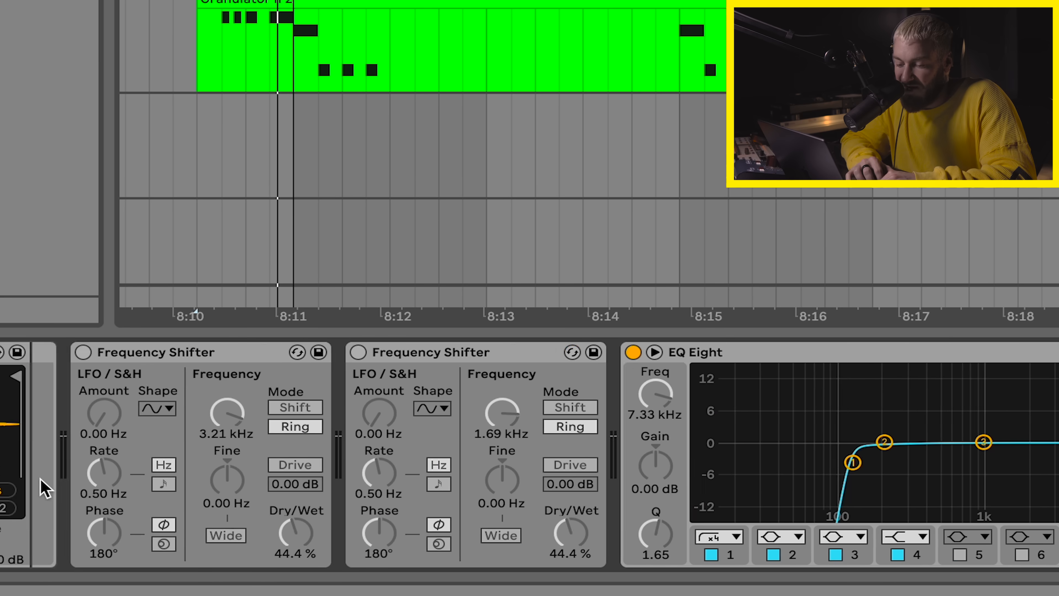
- Toggle the LEAD track's second Frequency Shifter during playback to compare the sound, and leave it switched on
{"action": "left_click", "coordinate": [317, 358]}
{"action": "left_click", "coordinate": [299, 352]}
{"action": "left_click", "coordinate": [298, 351]}
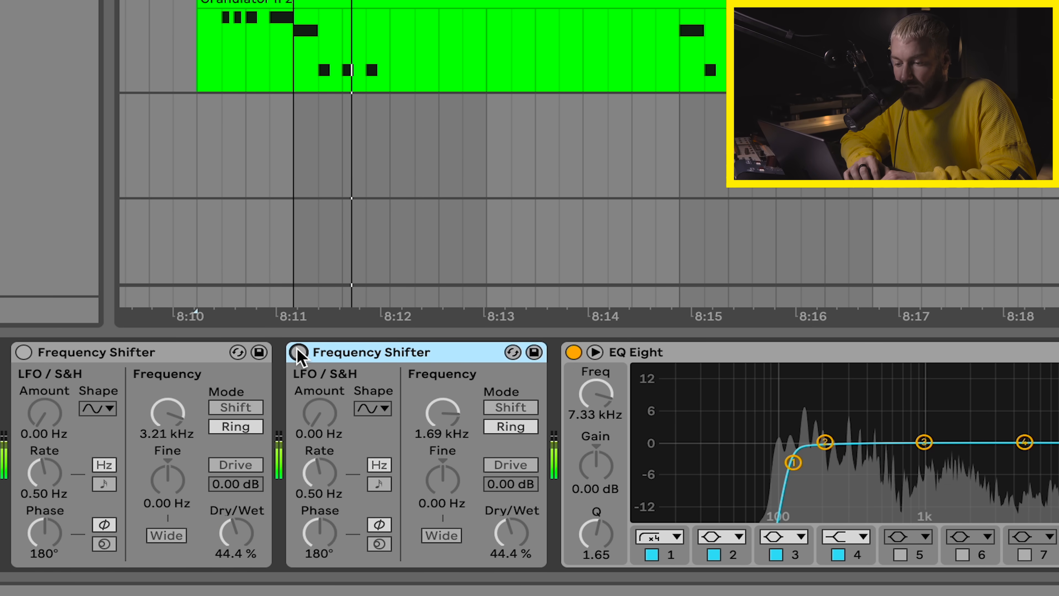
{"action": "left_click", "coordinate": [298, 352]}
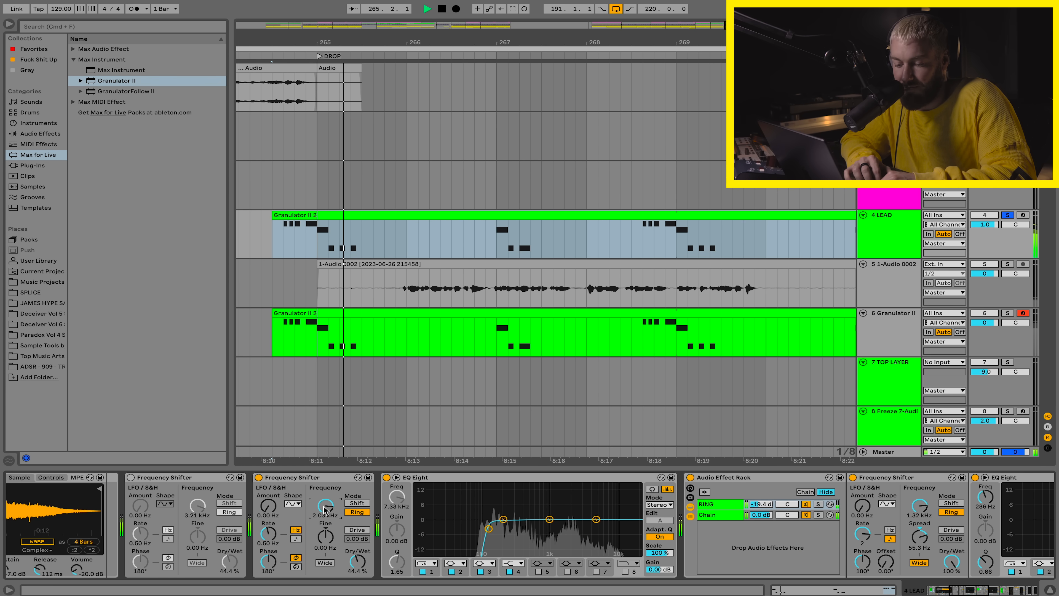
- Solo the RING chain in the LEAD track's Audio Effect Rack and play the part through it
{"action": "scroll", "coordinate": [428, 509], "scroll_direction": "right", "scroll_amount": 10}
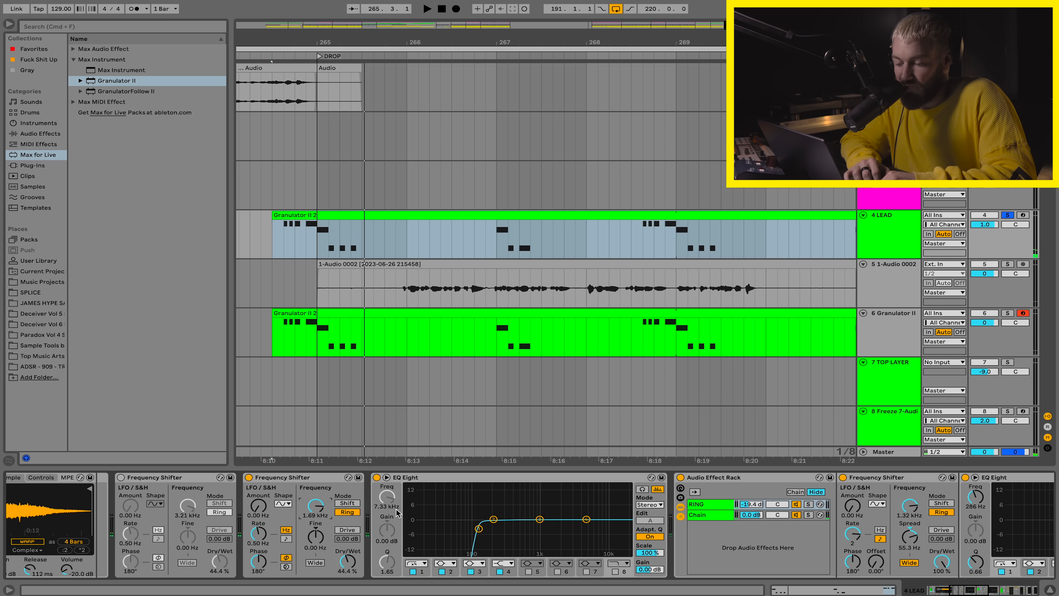
{"action": "scroll", "coordinate": [349, 516], "scroll_direction": "right", "scroll_amount": 4}
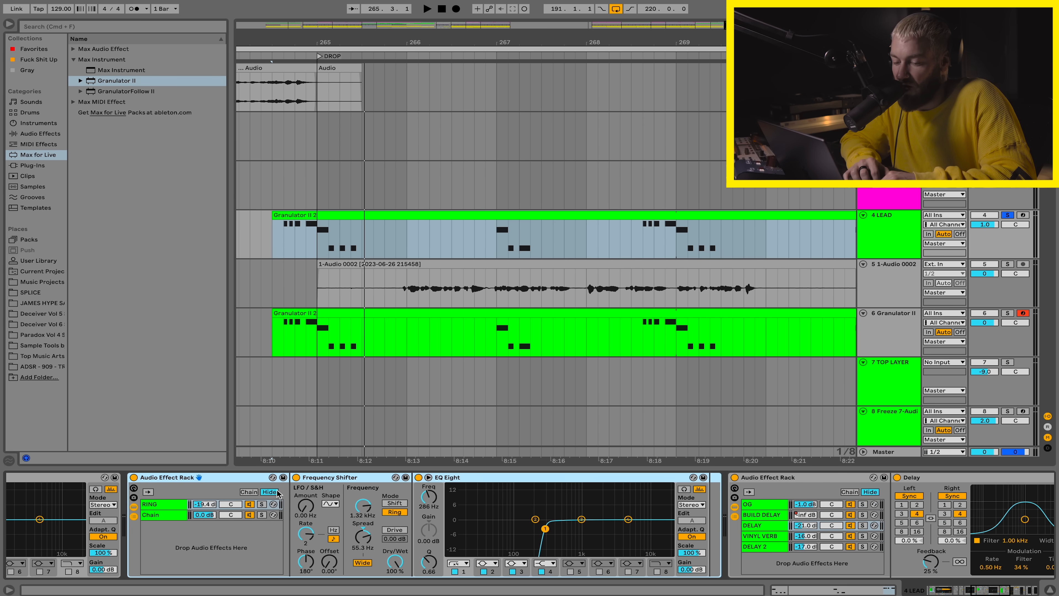
{"action": "left_click", "coordinate": [184, 507]}
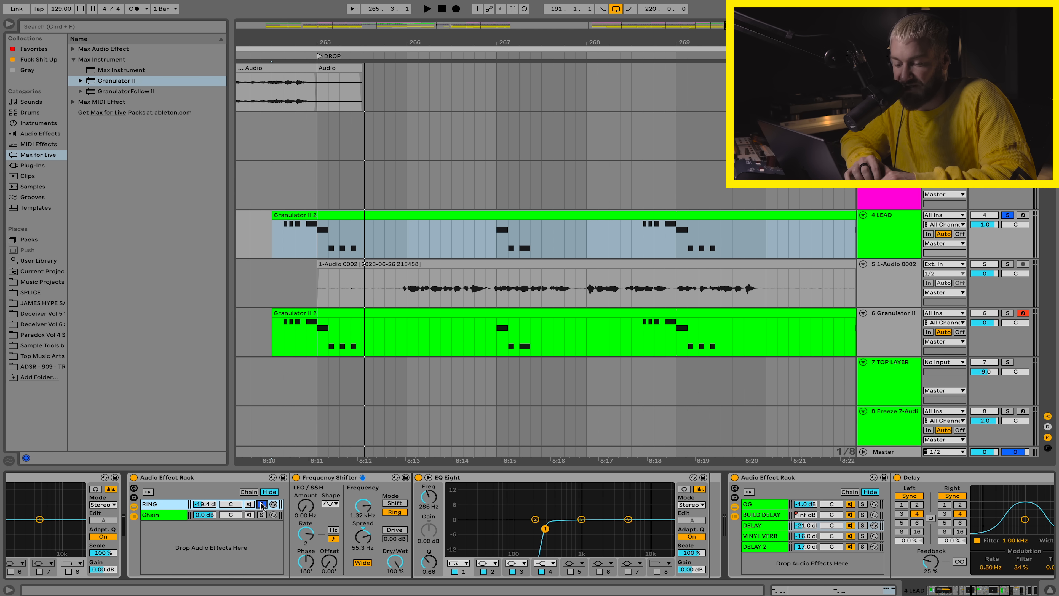
{"action": "key", "text": "space"}
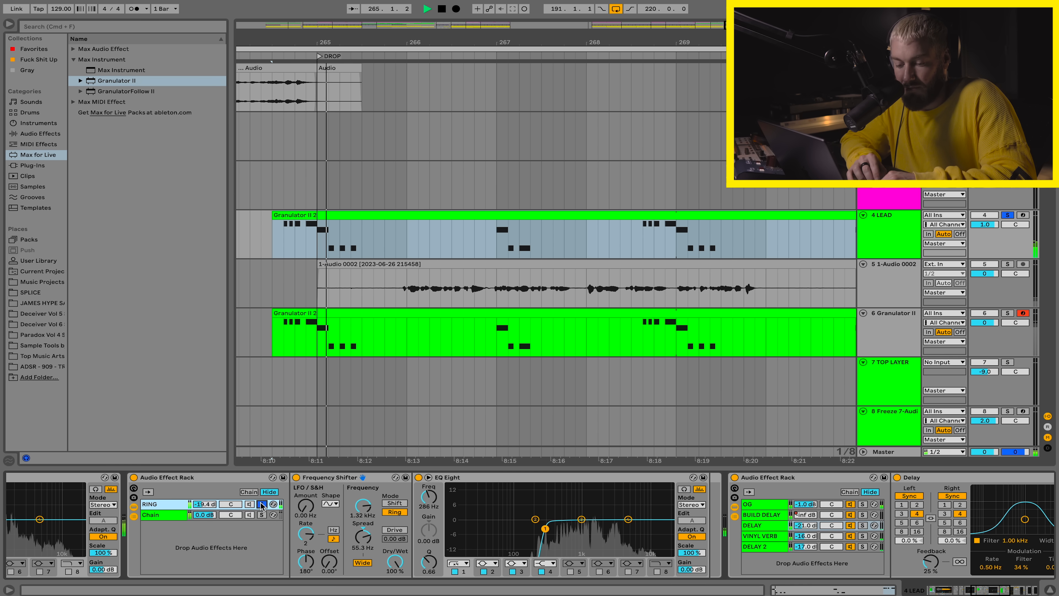
{"action": "key", "text": "space"}
- Examine the devices in the DELAY, VINYL VERB, DELAY 2 and BUILD DELAY chains of the second Audio Effect Rack
{"action": "scroll", "coordinate": [261, 506], "scroll_direction": "right", "scroll_amount": 13}
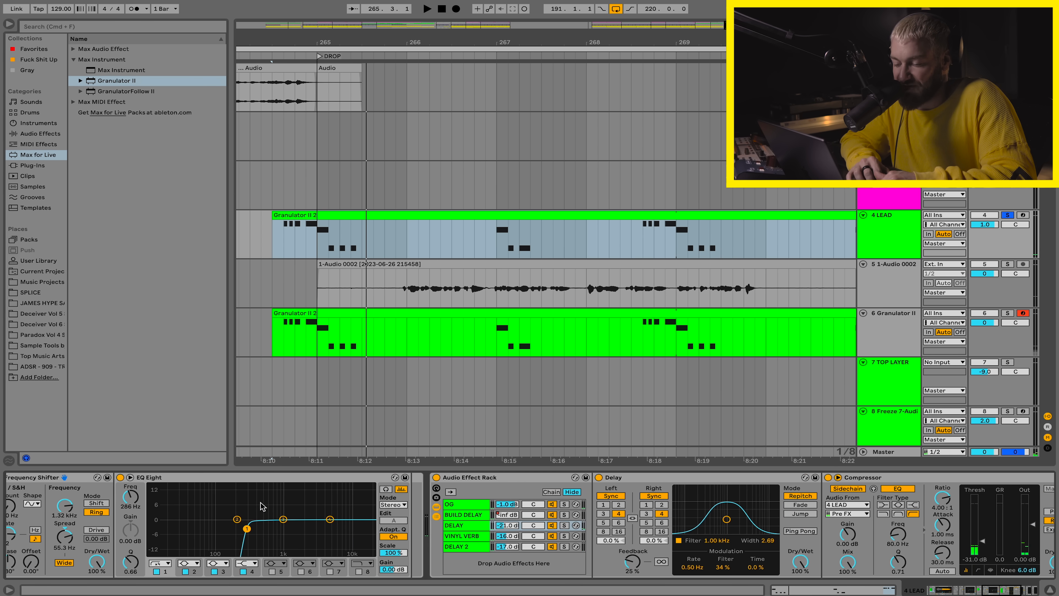
{"action": "scroll", "coordinate": [262, 506], "scroll_direction": "right", "scroll_amount": 5}
{"action": "left_click", "coordinate": [218, 479]}
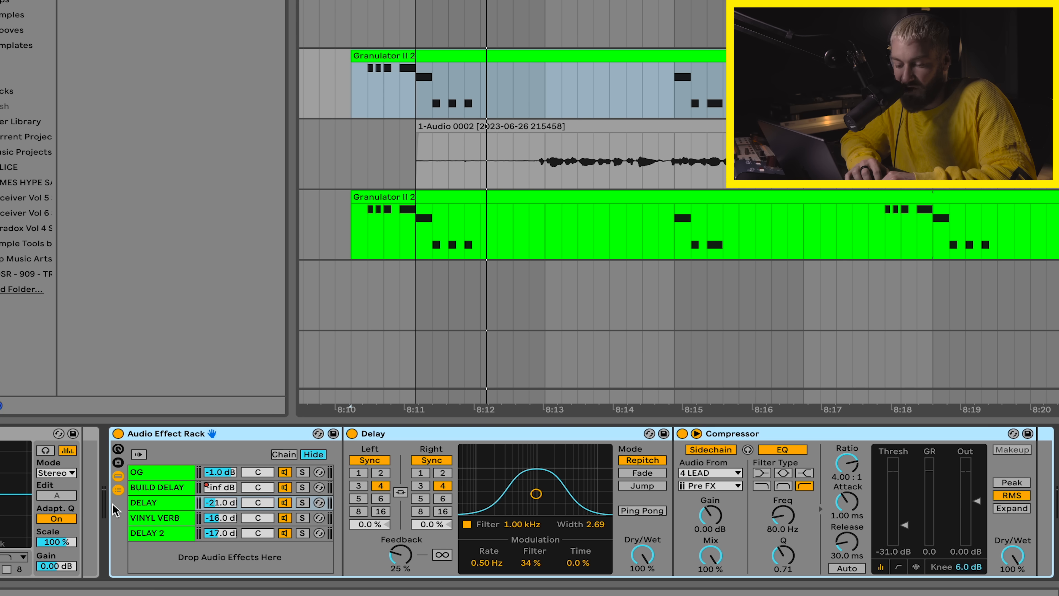
{"action": "left_click", "coordinate": [168, 502]}
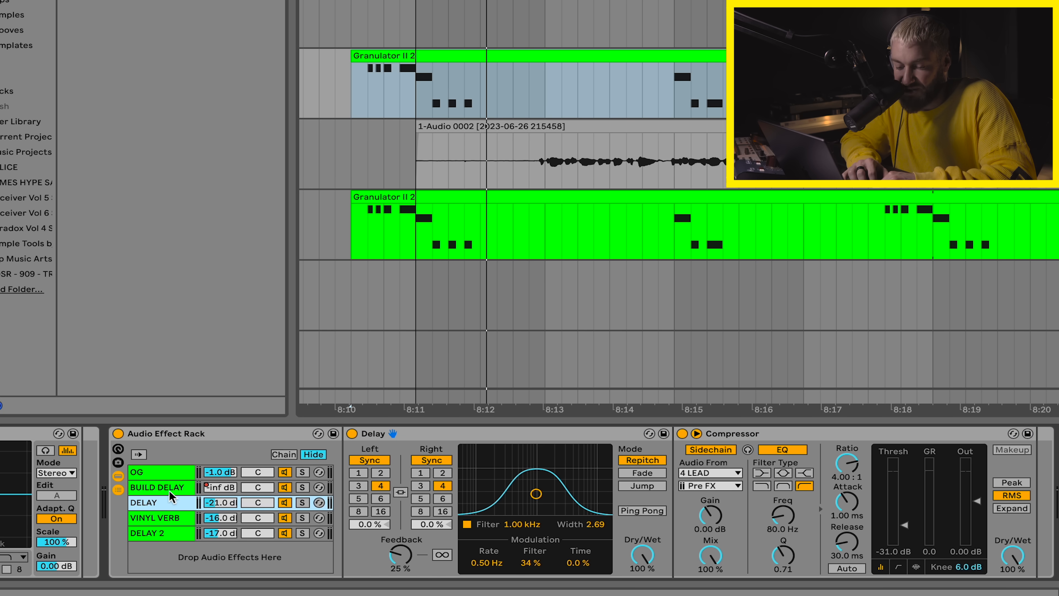
{"action": "left_click", "coordinate": [167, 517]}
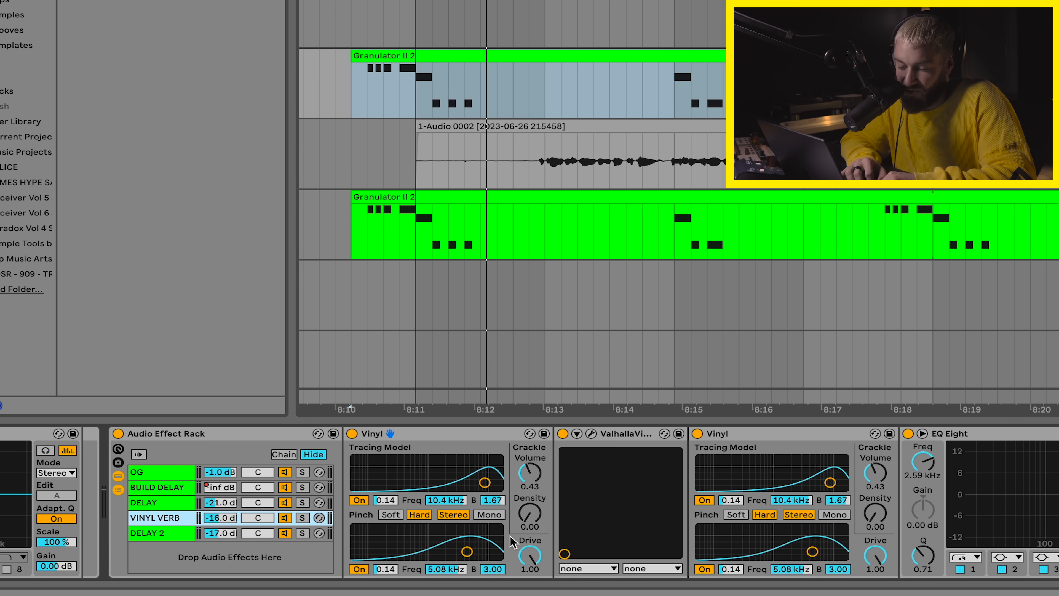
{"action": "left_click", "coordinate": [165, 533]}
{"action": "left_click", "coordinate": [165, 487]}
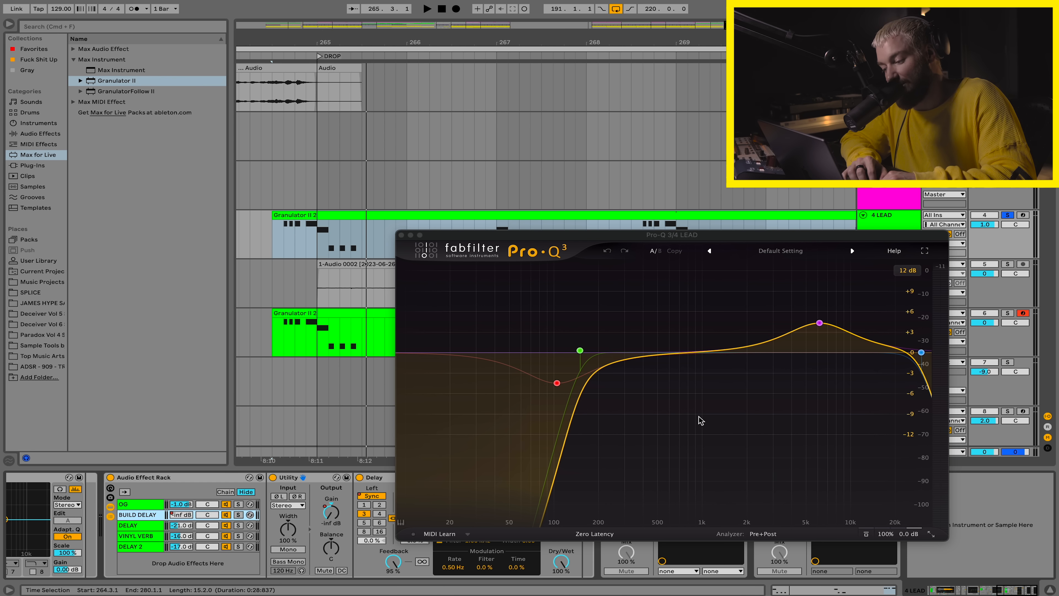
{"action": "left_click", "coordinate": [401, 236]}
- Loop the first two bars of the drop, from 265.1.1 to 267.1.1, across the drum group and listen to them
{"action": "scroll", "coordinate": [485, 238], "scroll_direction": "down", "scroll_amount": 5}
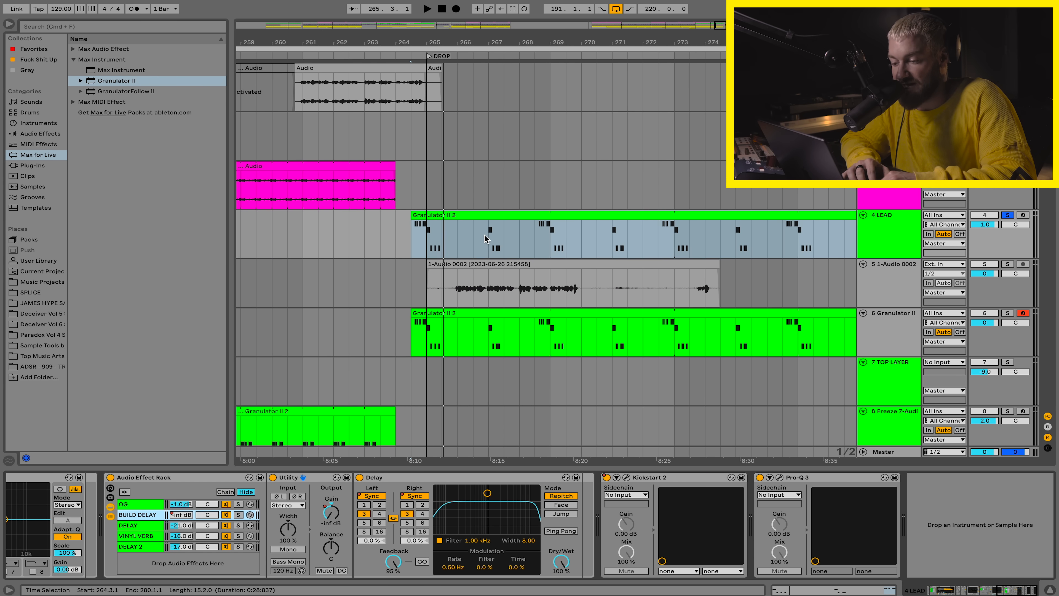
{"action": "scroll", "coordinate": [484, 237], "scroll_direction": "down", "scroll_amount": 5}
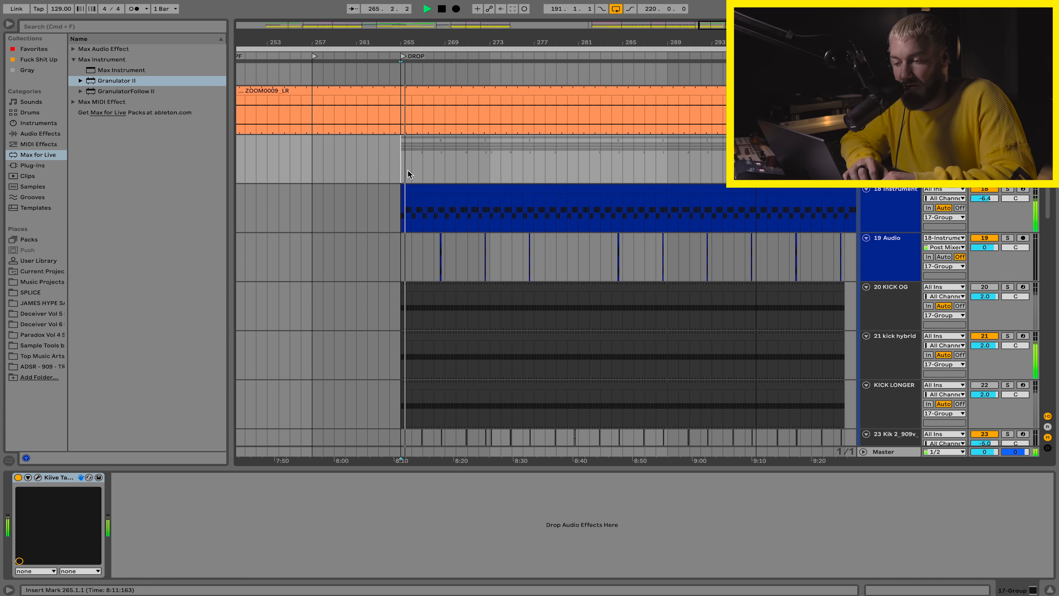
{"action": "left_click_drag", "start_coordinate": [408, 170], "coordinate": [424, 171]}
{"action": "key", "text": "super+l"}
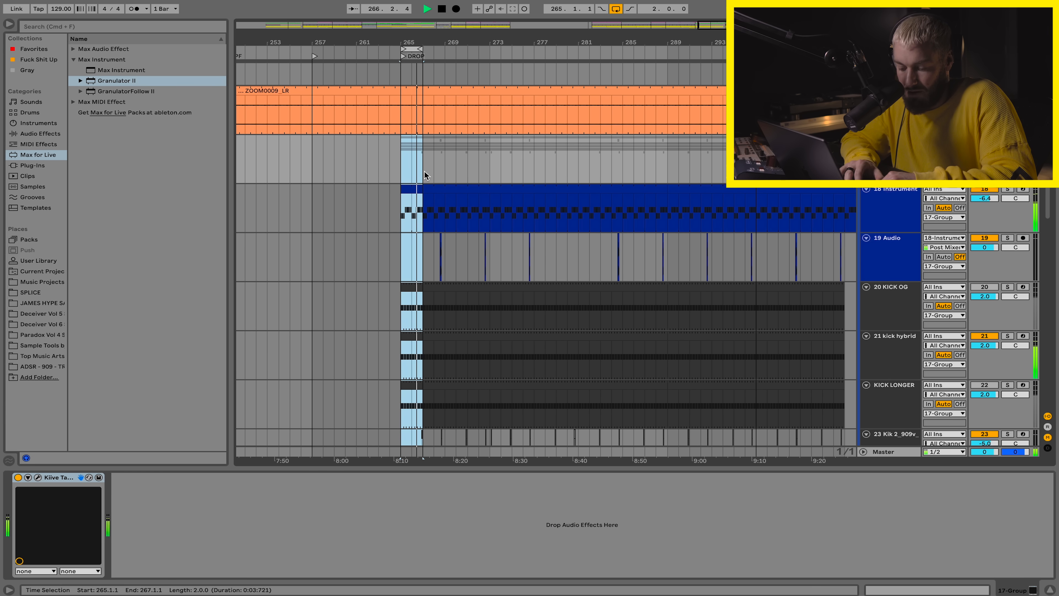
{"action": "key", "text": "space"}
- Solo the kick hybrid track and play it from the start of the drop at bar 265
{"action": "left_click", "coordinate": [406, 174]}
{"action": "left_click", "coordinate": [403, 174]}
{"action": "key", "text": "plus"}
{"action": "key", "text": "plus"}
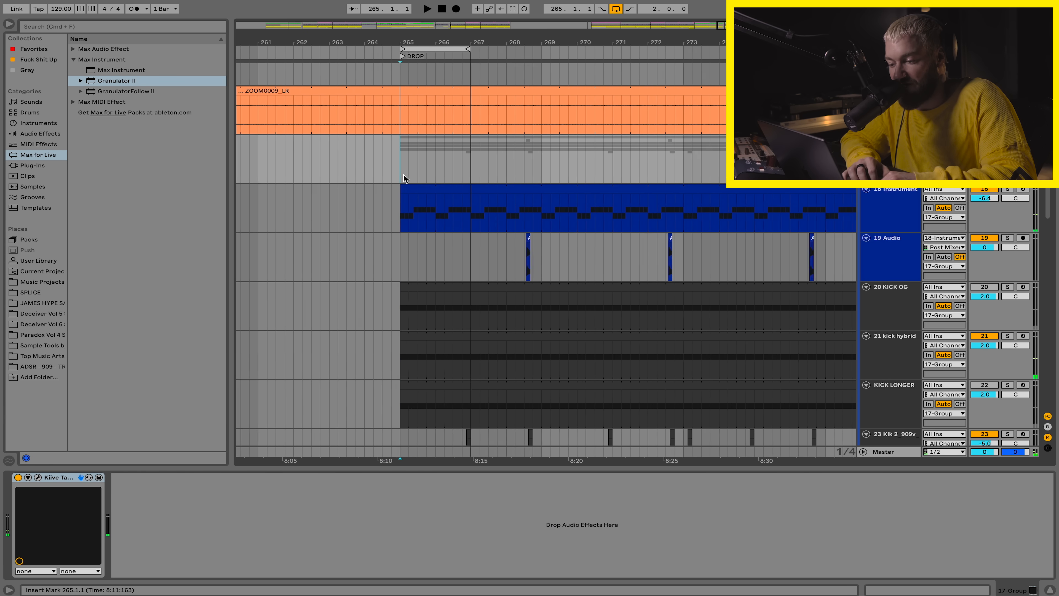
{"action": "left_click", "coordinate": [407, 263]}
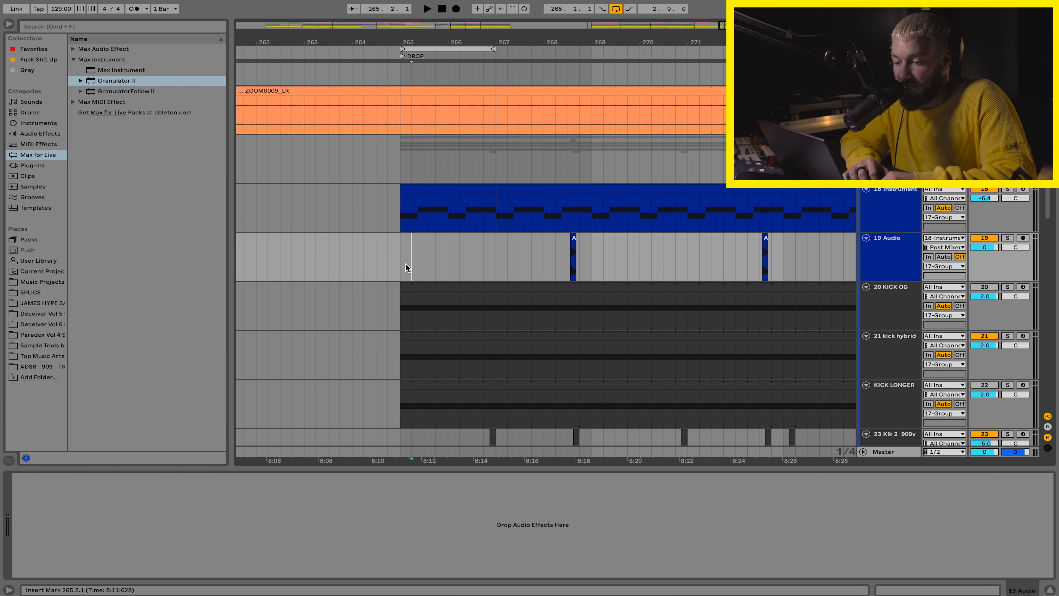
{"action": "scroll", "coordinate": [405, 265], "scroll_direction": "down", "scroll_amount": 5}
{"action": "left_click", "coordinate": [374, 245]}
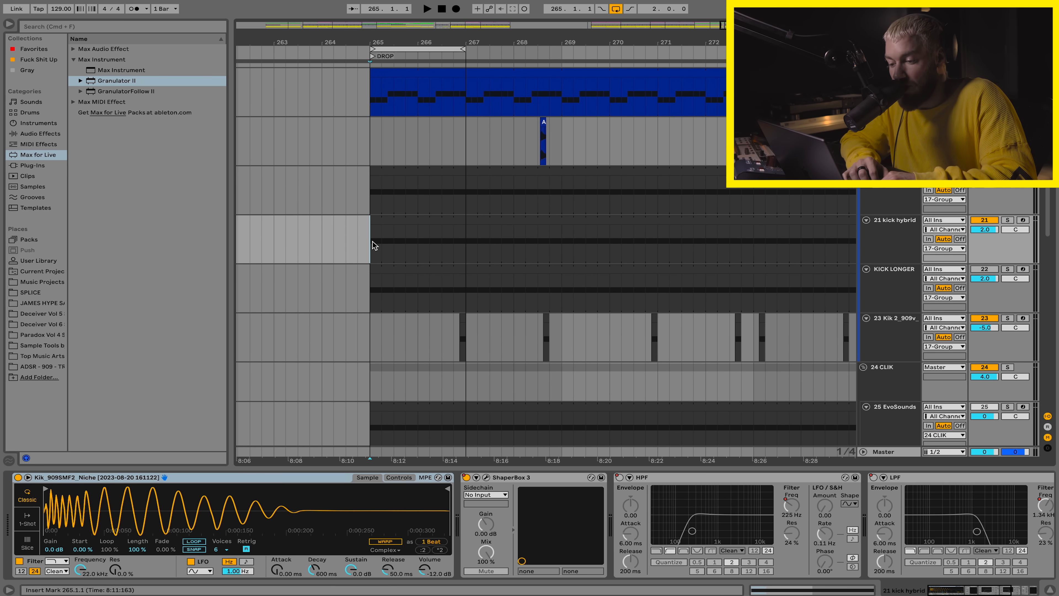
{"action": "key", "text": "s"}
{"action": "key", "text": "space"}
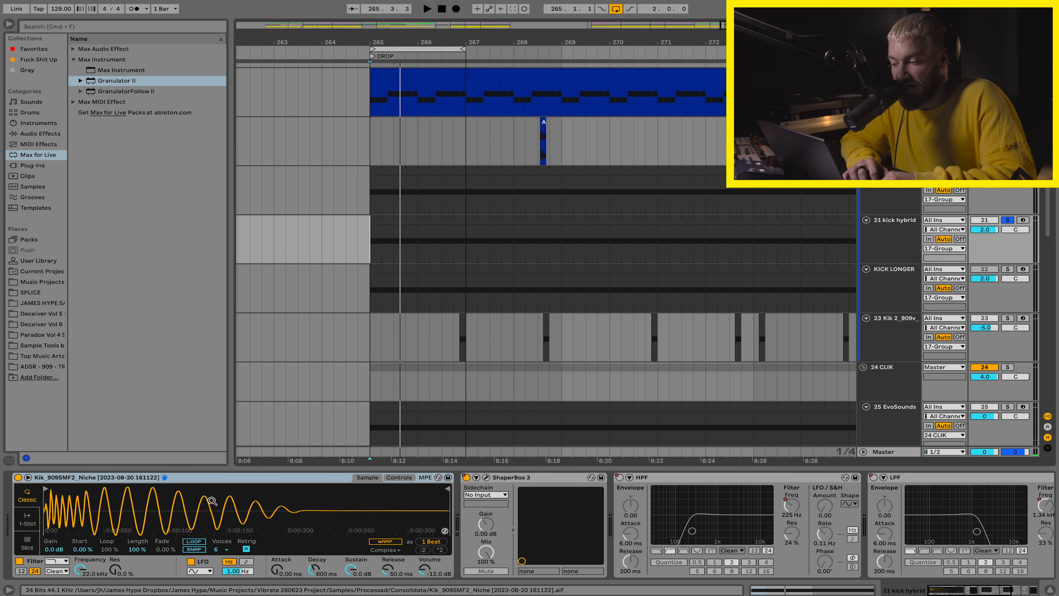
{"action": "left_click", "coordinate": [891, 225]}
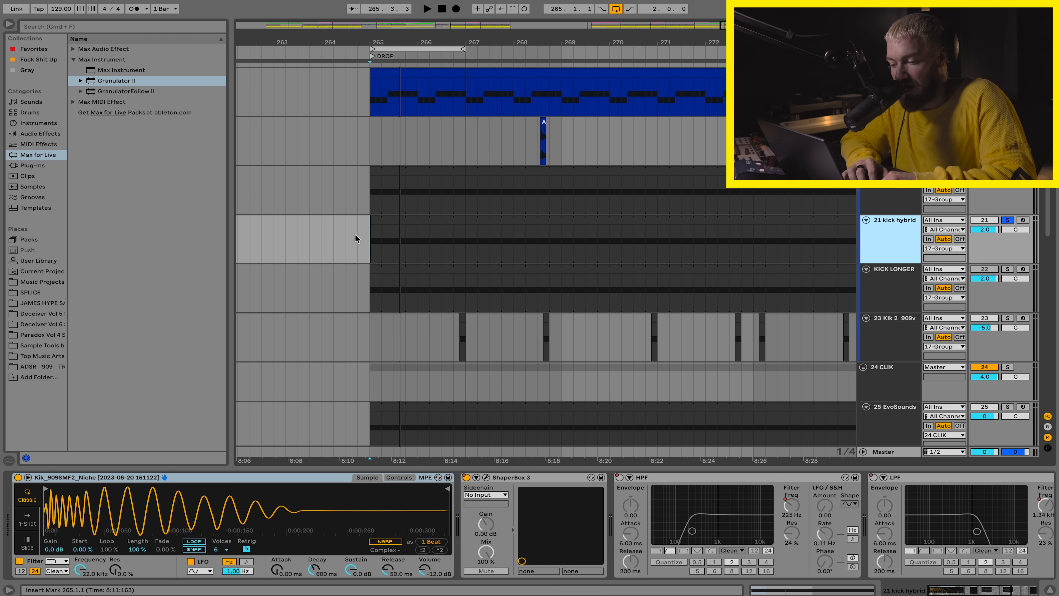
- Compare the samples loaded on the kick hybrid and KICK LONGER tracks at the start of the drop
{"action": "left_click", "coordinate": [368, 243]}
{"action": "left_click", "coordinate": [369, 287]}
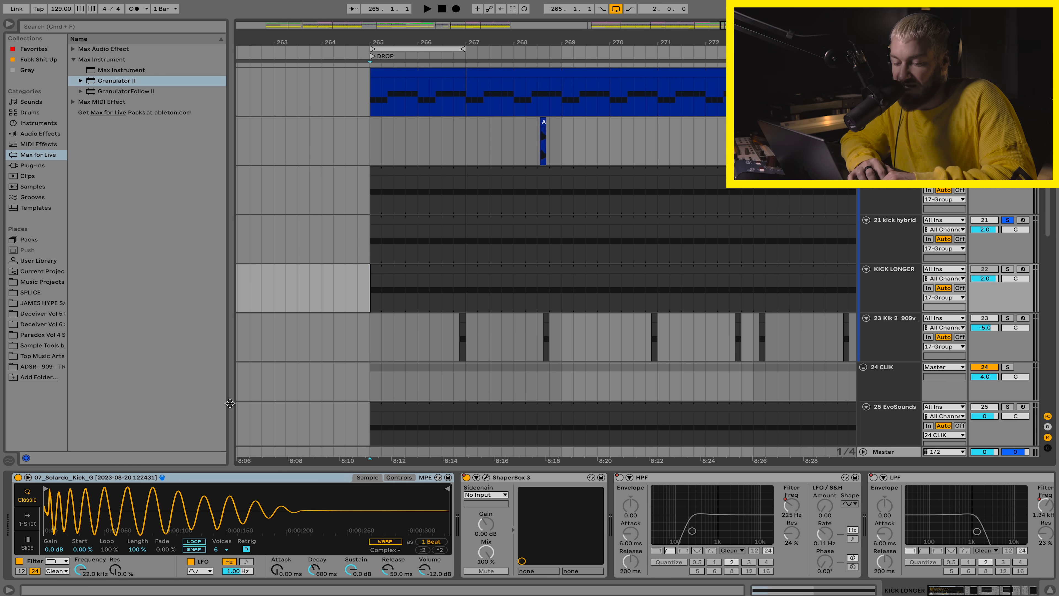
{"action": "left_click", "coordinate": [373, 246]}
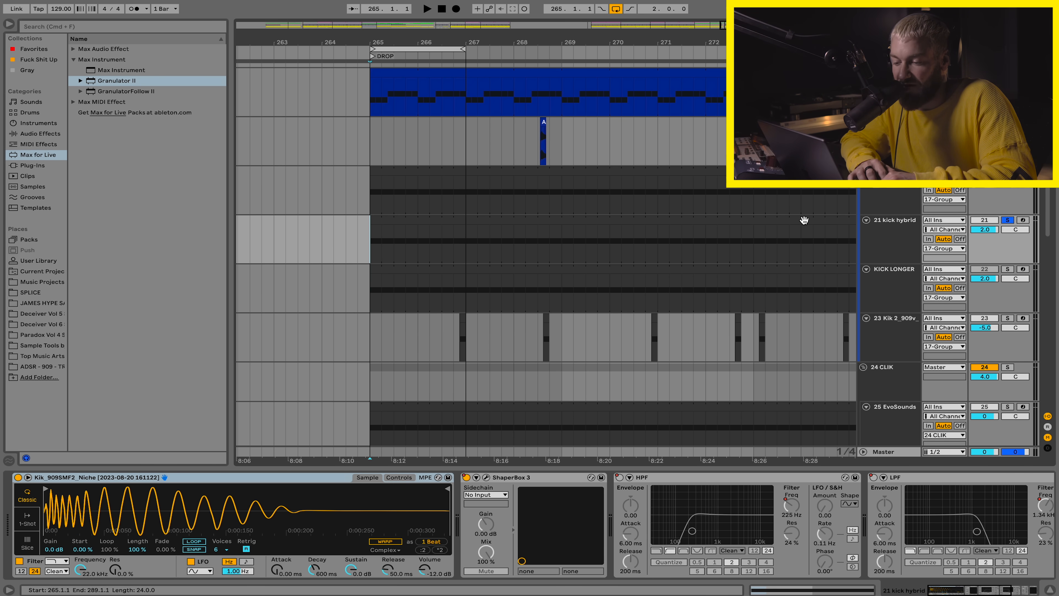
- Add two empty audio tracks directly below the KICK LONGER track
{"action": "left_click", "coordinate": [910, 279]}
{"action": "key", "text": "super+t"}
{"action": "left_click", "coordinate": [884, 343]}
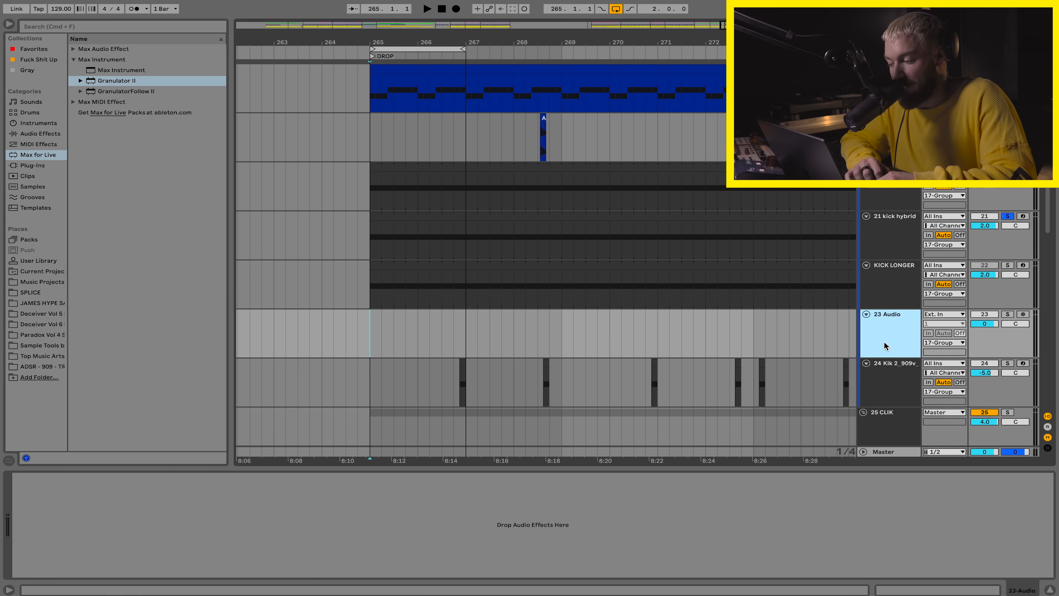
{"action": "key", "text": "super+t"}
- Locate KICK LONGER's 07_Solardo_Kick sample in the browser and place it on the first new audio track at 265.1.1
{"action": "left_click", "coordinate": [501, 284]}
{"action": "right_click", "coordinate": [140, 528]}
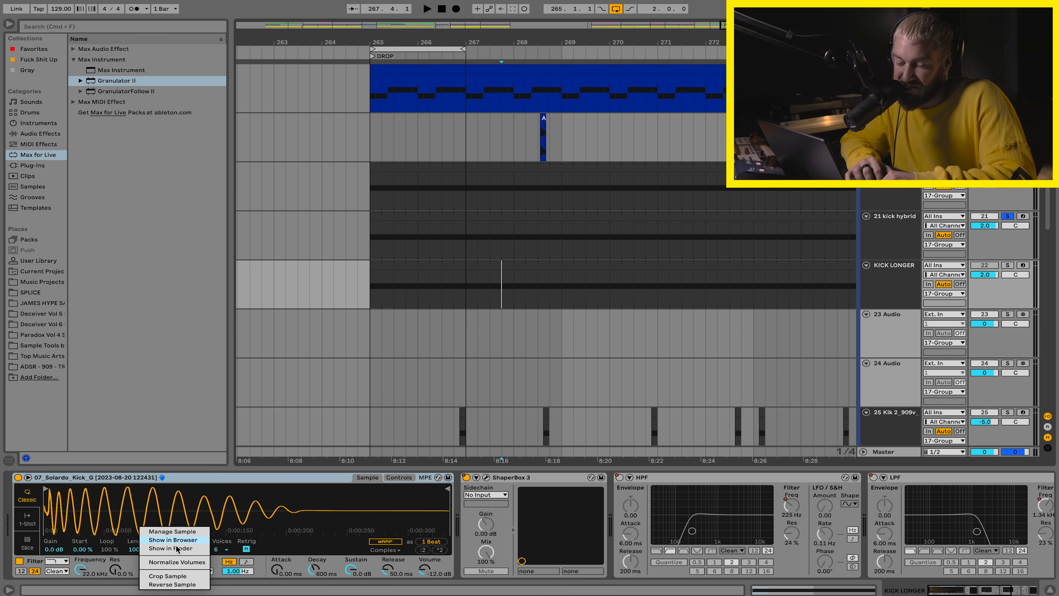
{"action": "left_click", "coordinate": [182, 543]}
{"action": "left_click_drag", "start_coordinate": [159, 113], "coordinate": [371, 250]}
- Locate the EvoSounds track's House Kick - Suavecito sample in the browser and place it on the second new audio track at 265.1.1
{"action": "scroll", "coordinate": [370, 381], "scroll_direction": "down", "scroll_amount": 2}
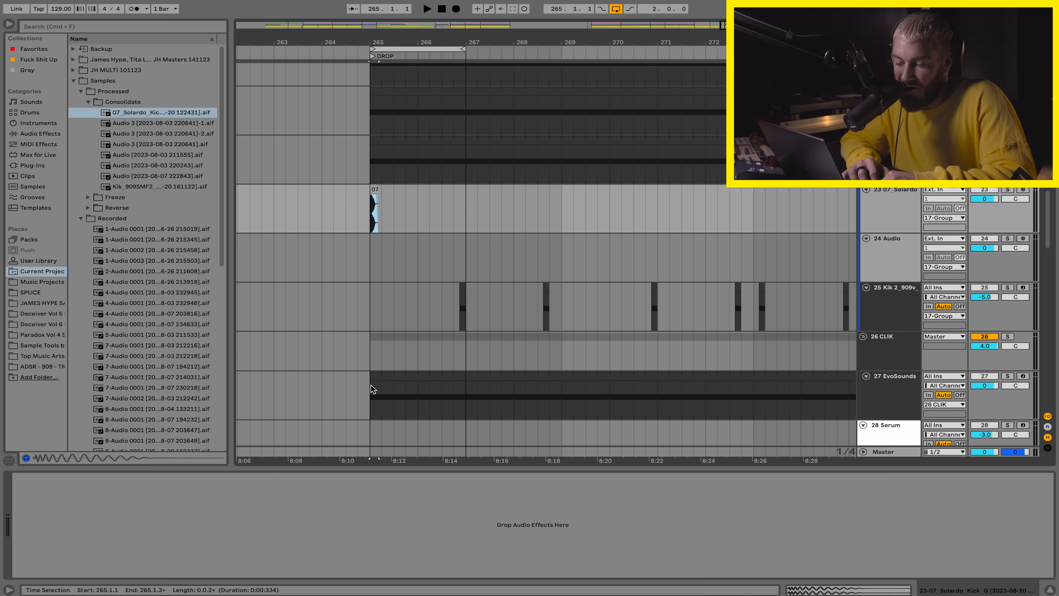
{"action": "left_click", "coordinate": [370, 395]}
{"action": "right_click", "coordinate": [175, 515]}
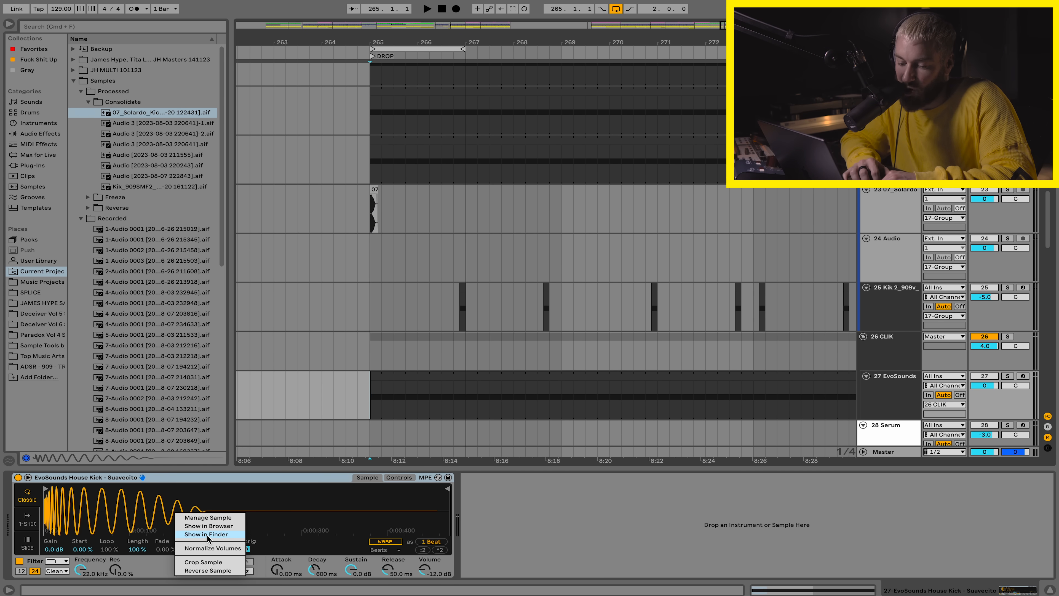
{"action": "left_click", "coordinate": [209, 526]}
{"action": "left_click_drag", "start_coordinate": [127, 323], "coordinate": [371, 250]}
- Compare the waveforms of the Solardo and EvoSounds kick clips up close and solo the EvoSounds clip's track
{"action": "key", "text": "z"}
{"action": "left_click", "coordinate": [341, 251]}
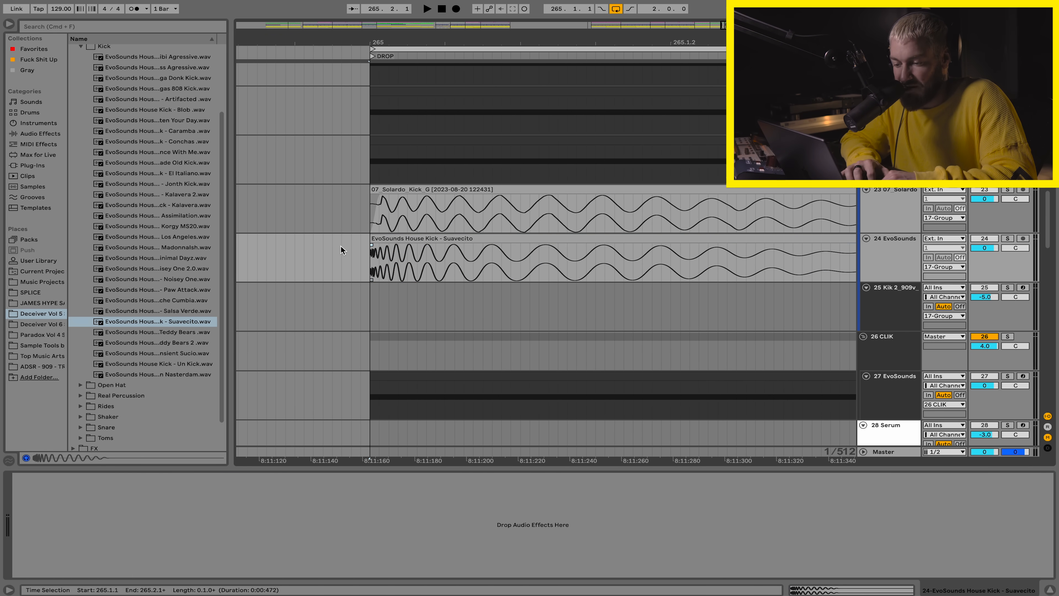
{"action": "scroll", "coordinate": [385, 203], "scroll_direction": "down", "scroll_amount": 5}
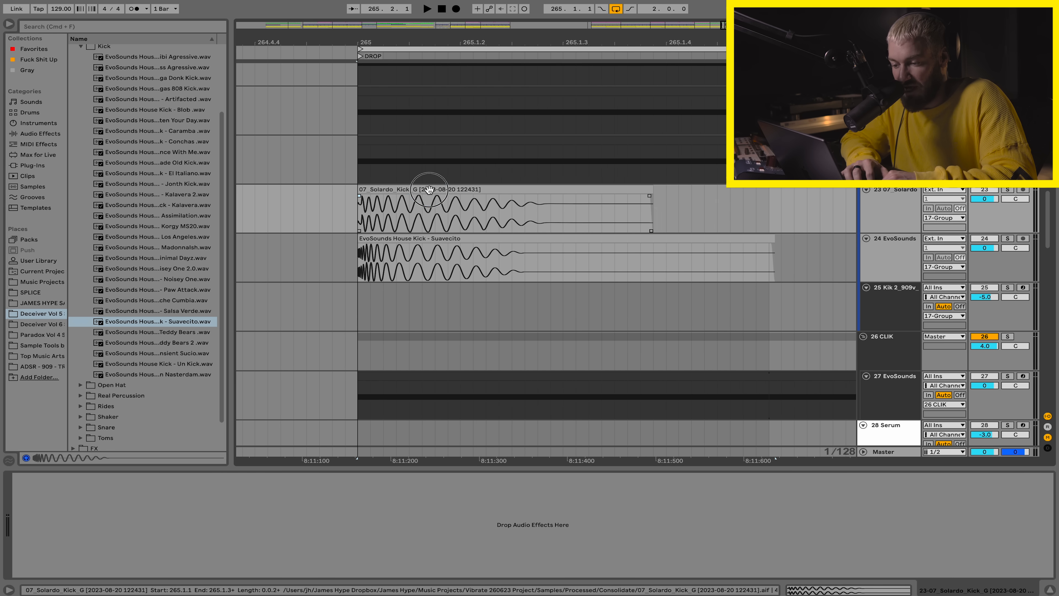
{"action": "left_click", "coordinate": [426, 202]}
{"action": "scroll", "coordinate": [429, 212], "scroll_direction": "right", "scroll_amount": 3}
{"action": "left_click", "coordinate": [313, 250]}
{"action": "scroll", "coordinate": [313, 246], "scroll_direction": "up", "scroll_amount": 3}
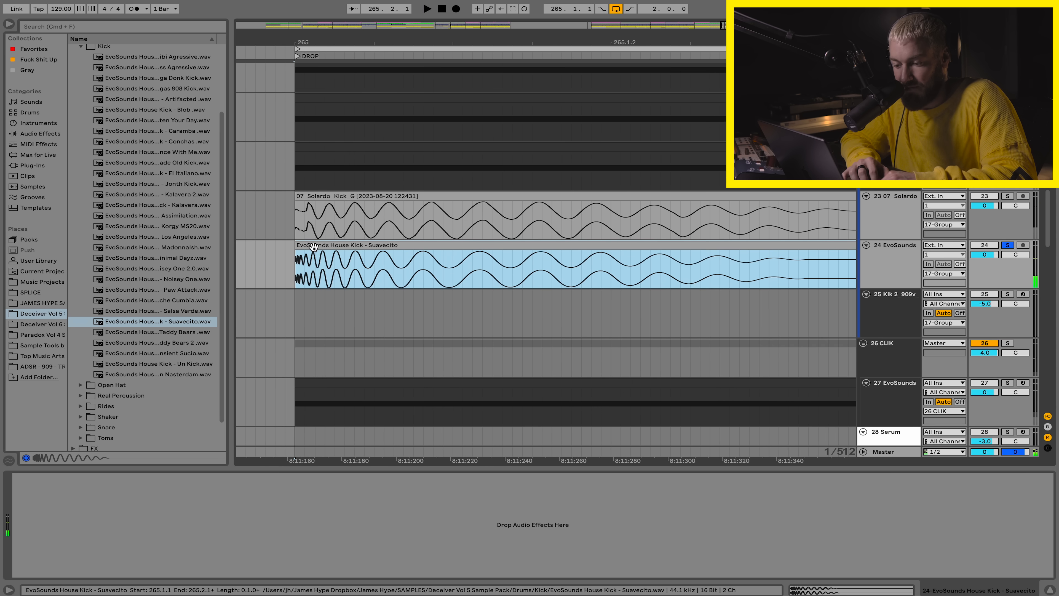
- Splice the EvoSounds kick's opening transient onto the body of the Solardo kick on track 24
{"action": "left_click", "coordinate": [345, 235]}
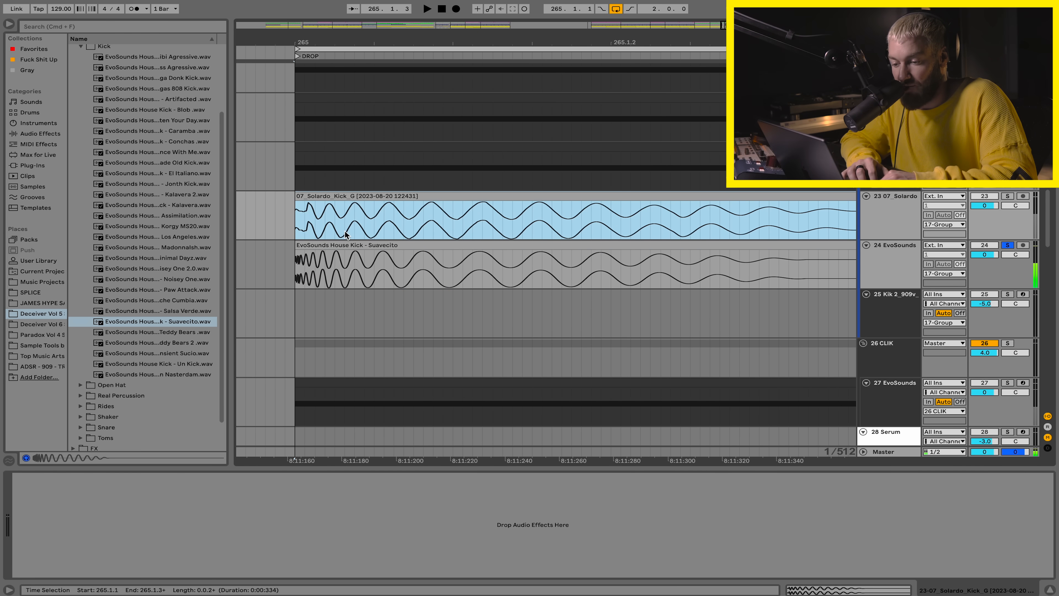
{"action": "left_click_drag", "start_coordinate": [346, 235], "coordinate": [575, 239]}
{"action": "left_click", "coordinate": [472, 237]}
{"action": "scroll", "coordinate": [478, 234], "scroll_direction": "down", "scroll_amount": 3}
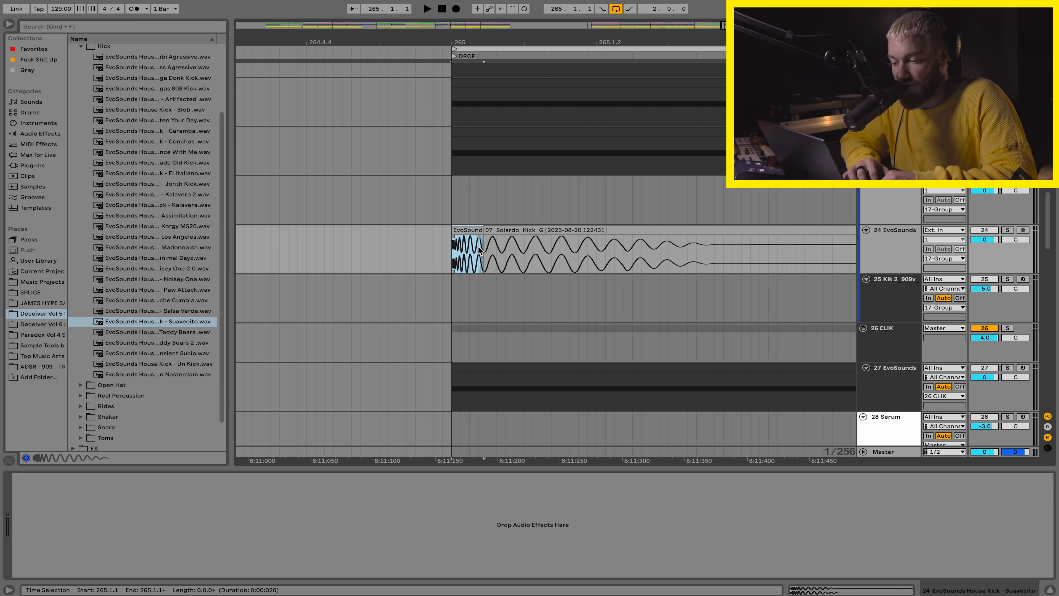
{"action": "scroll", "coordinate": [478, 250], "scroll_direction": "up", "scroll_amount": 3}
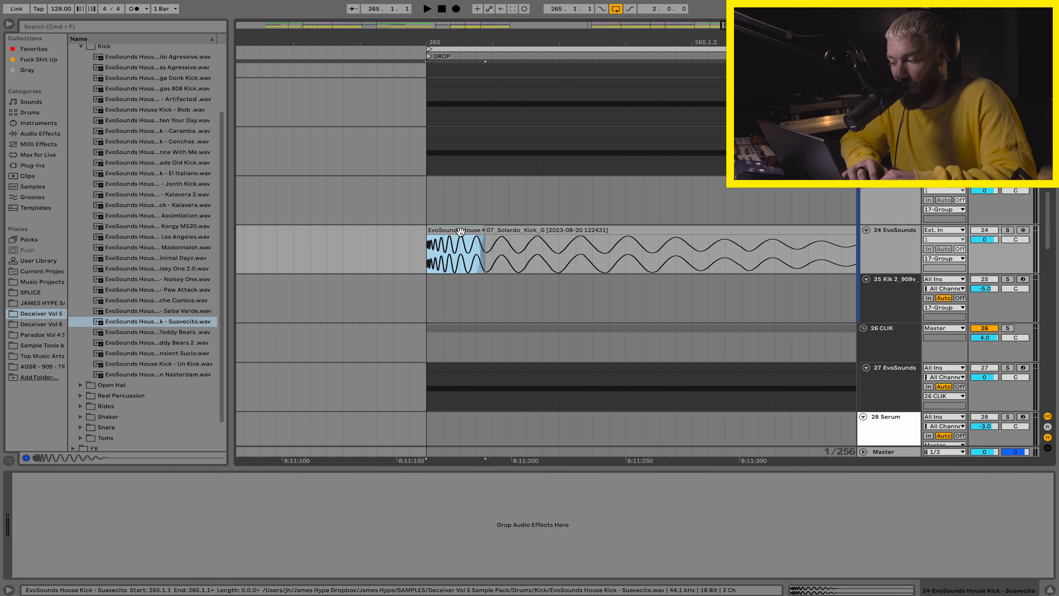
- Play the 18 Instrument bass track from 265.1.1 and examine the Serum patch in its Instrument Rack
{"action": "scroll", "coordinate": [459, 231], "scroll_direction": "down", "scroll_amount": 2}
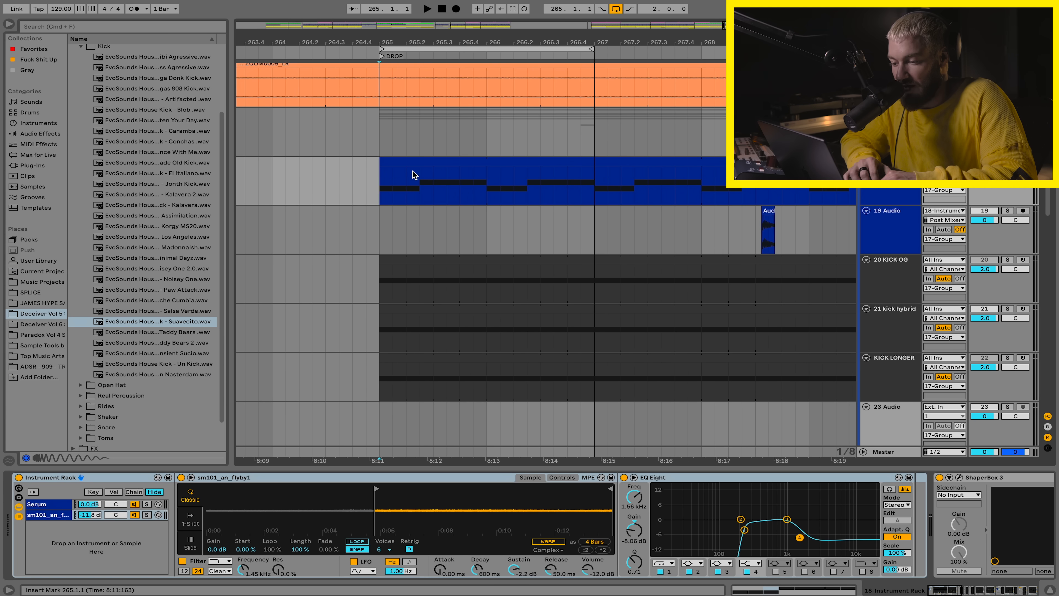
{"action": "key", "text": "space"}
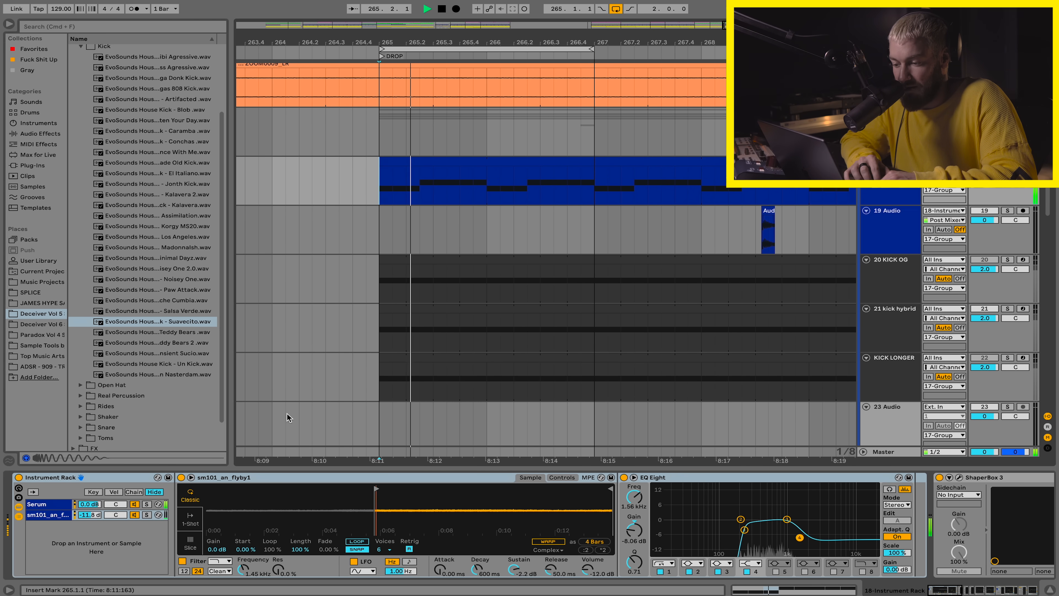
{"action": "left_click", "coordinate": [47, 506]}
{"action": "key", "text": "space"}
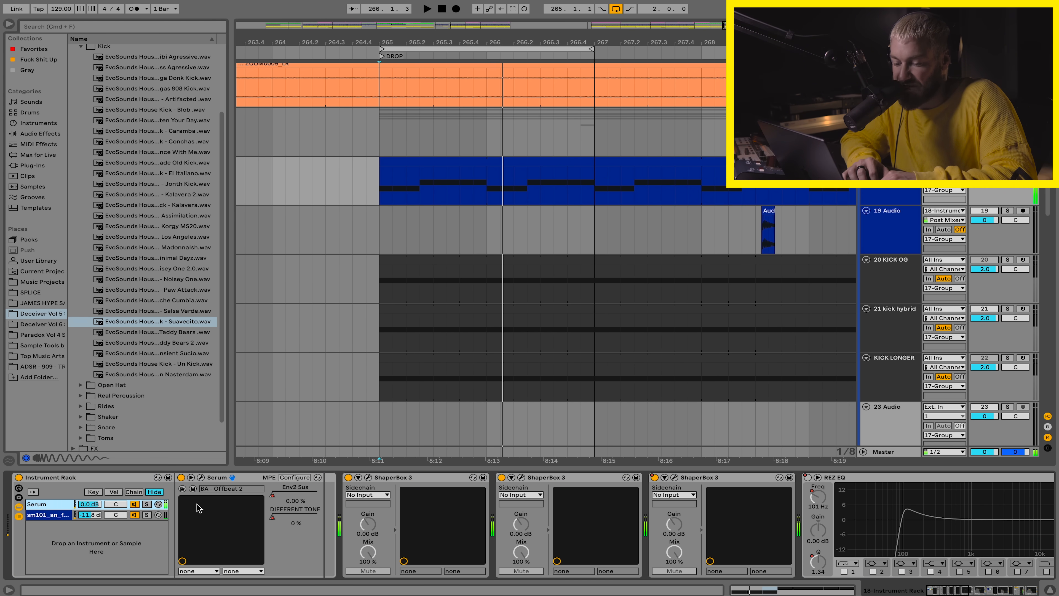
{"action": "key", "text": "super+alt+p"}
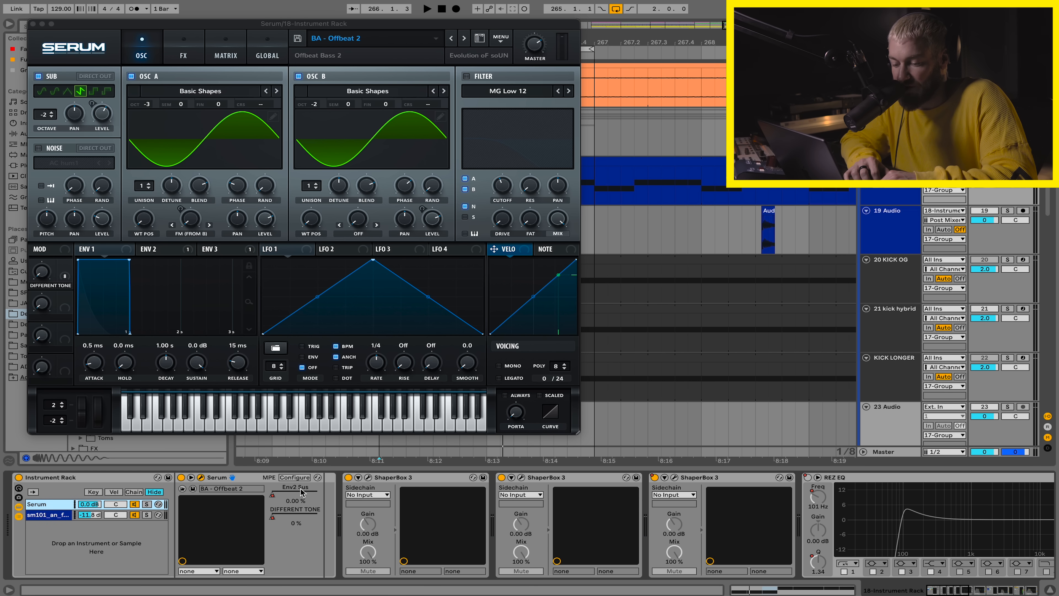
{"action": "key", "text": "space"}
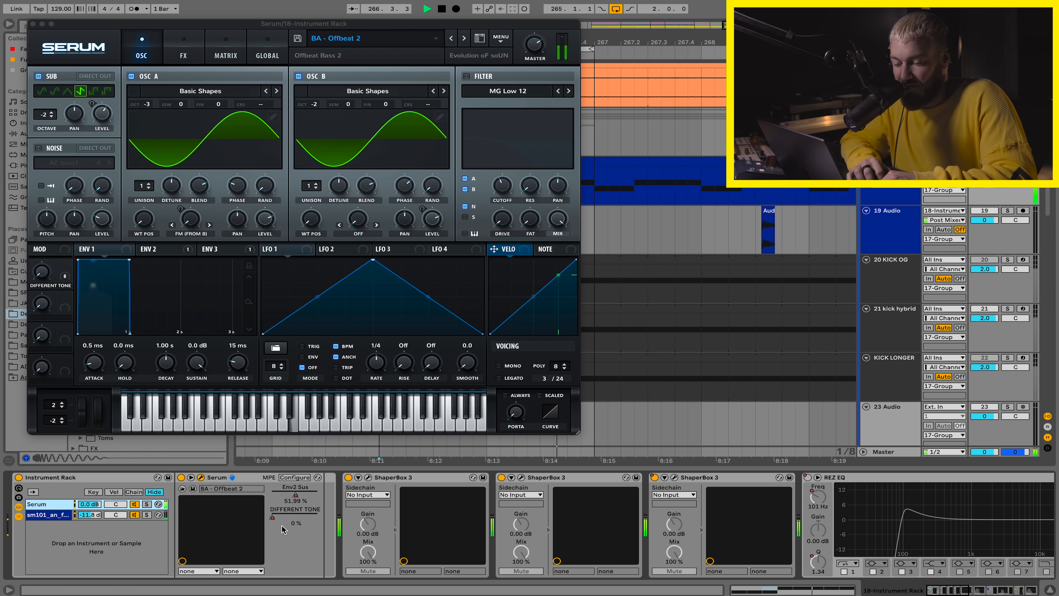
- Remove the automation from 264.4.3 to 266.4.3 in the bass track's lower two lanes, listen to the loop, and undo the deletion
{"action": "left_click_drag", "start_coordinate": [358, 28], "coordinate": [649, 227]}
{"action": "scroll", "coordinate": [528, 165], "scroll_direction": "down", "scroll_amount": 3}
{"action": "scroll", "coordinate": [529, 162], "scroll_direction": "down", "scroll_amount": 5}
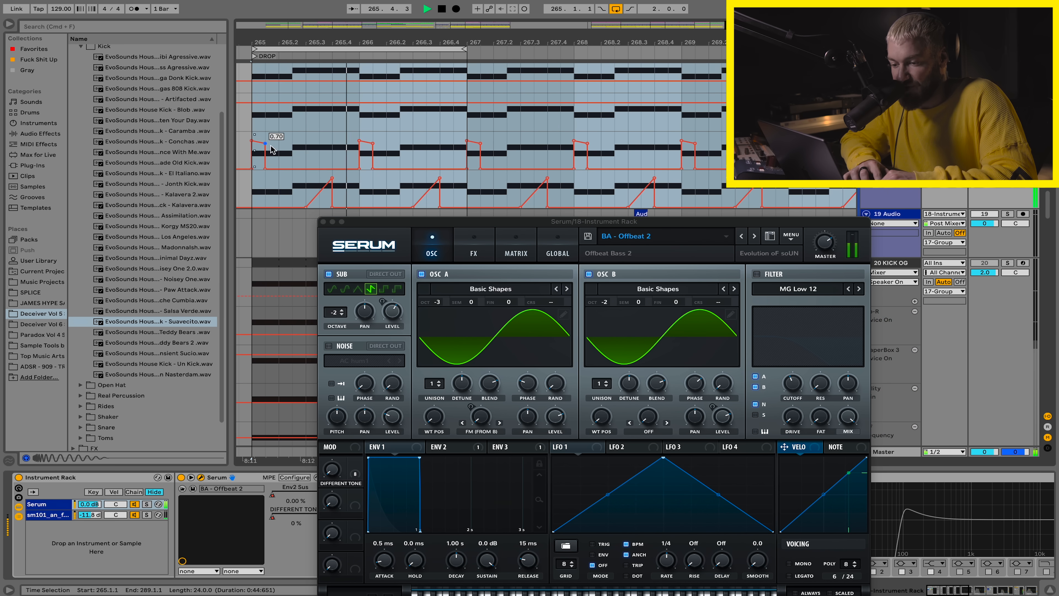
{"action": "left_click_drag", "start_coordinate": [245, 137], "coordinate": [456, 195]}
{"action": "key", "text": "Delete"}
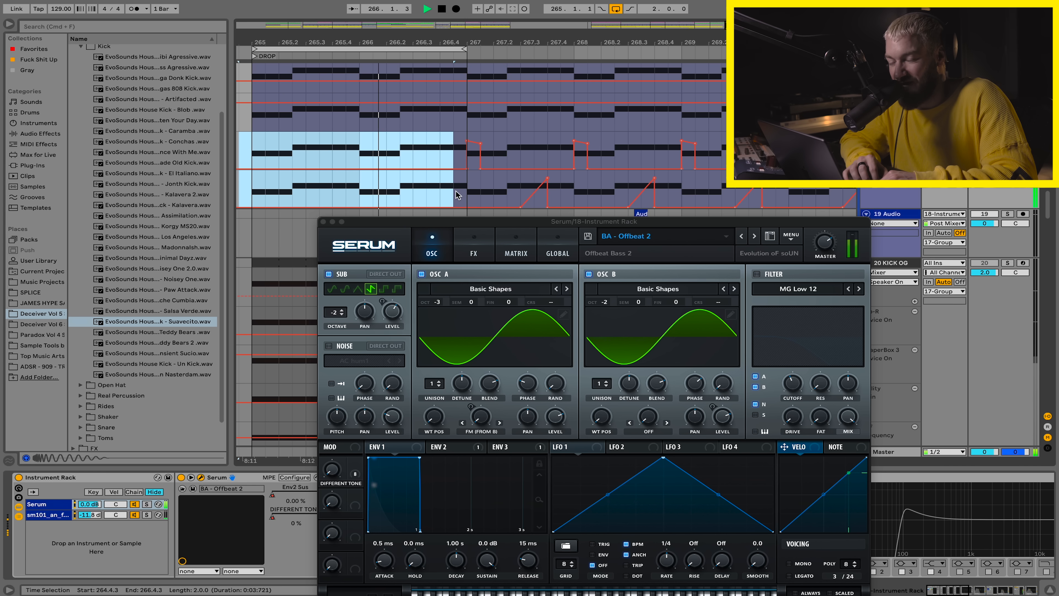
{"action": "key", "text": "super+z"}
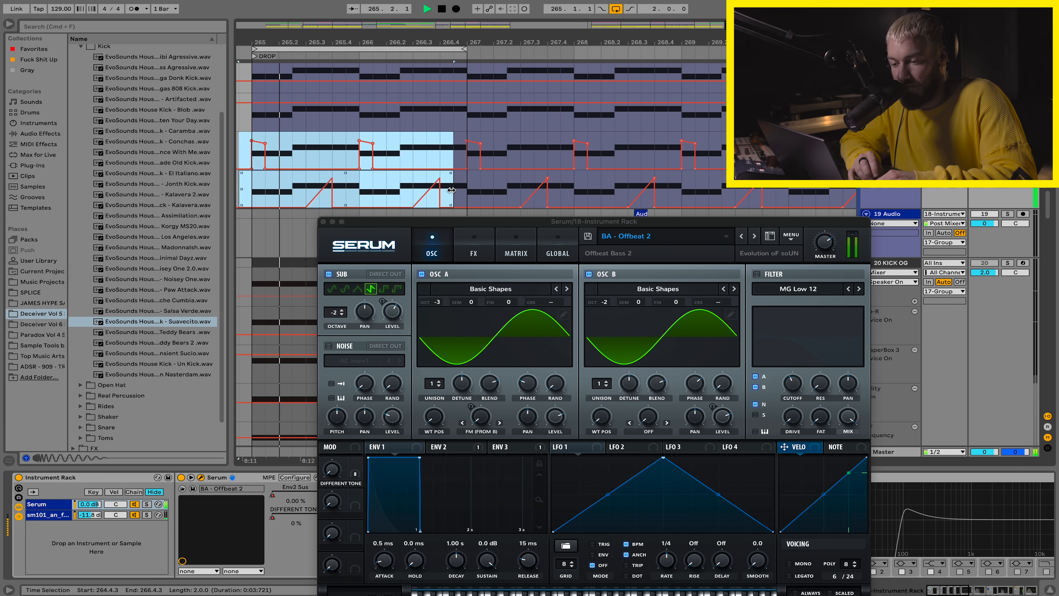
{"action": "key", "text": "minus"}
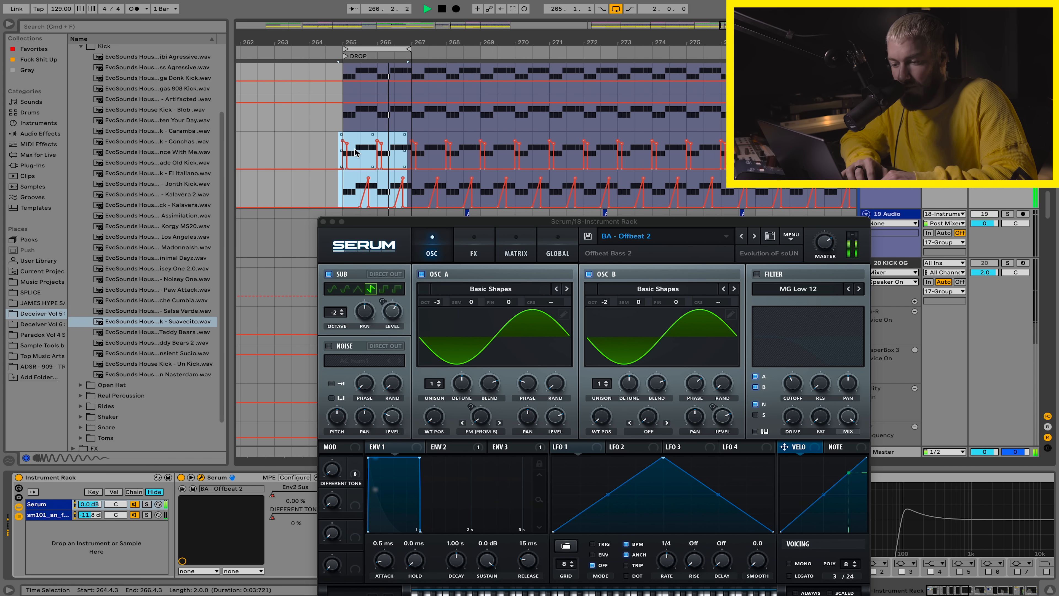
- Solo the Serum chain in the bass track's Instrument Rack and play it from 265.1.1
{"action": "key", "text": "space"}
{"action": "scroll", "coordinate": [379, 128], "scroll_direction": "down", "scroll_amount": 3}
{"action": "left_click", "coordinate": [371, 170]}
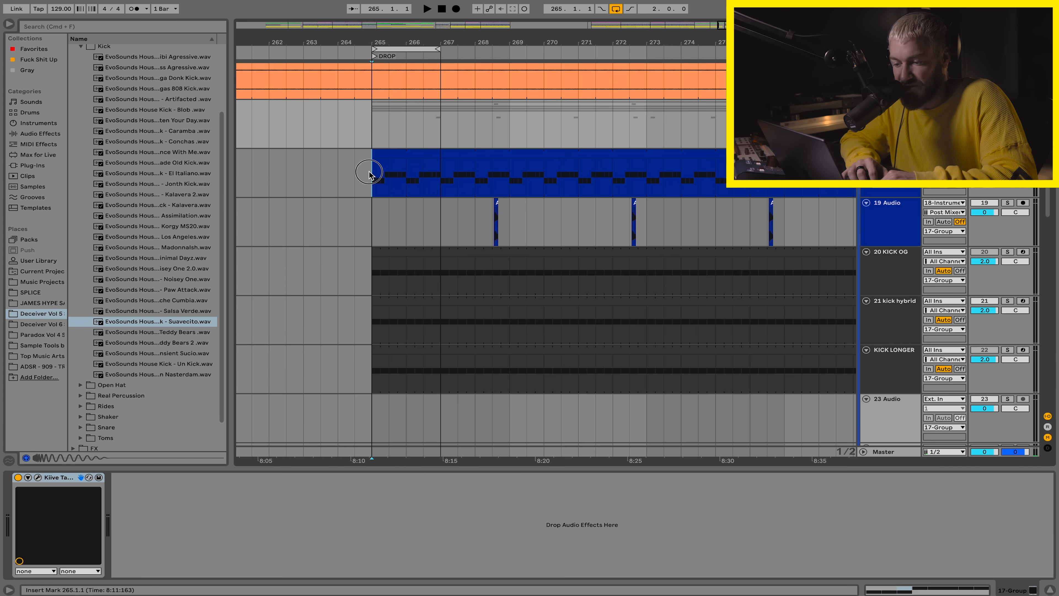
{"action": "left_click", "coordinate": [147, 504]}
{"action": "key", "text": "space"}
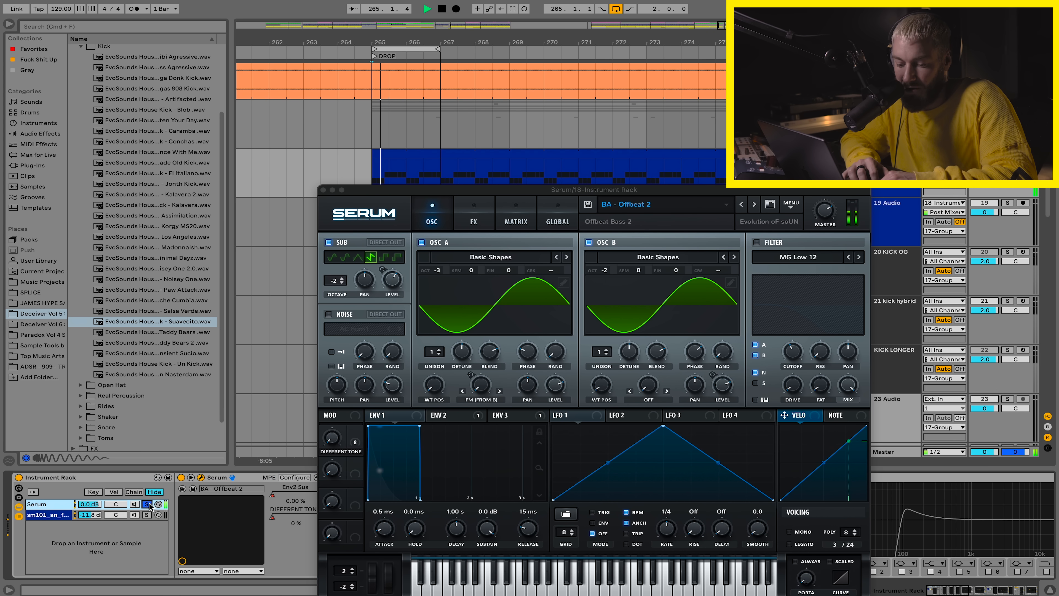
- Solo the sm101_an_flyby1 chain, close the Serum window, inspect the chain's EQ Eight, and compare the layer alone with the full bass
{"action": "left_click", "coordinate": [147, 515]}
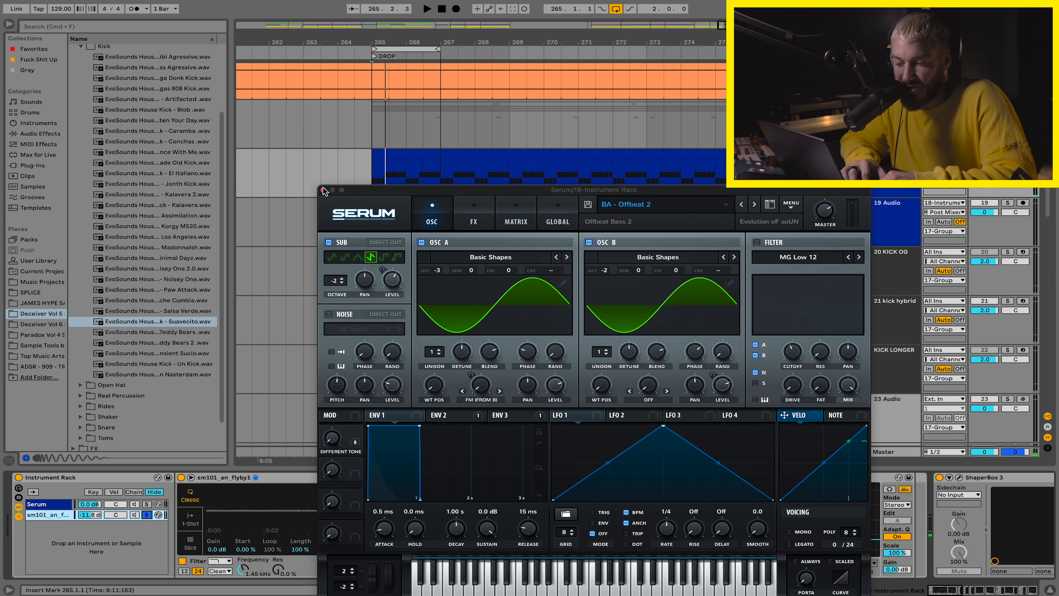
{"action": "left_click", "coordinate": [324, 191]}
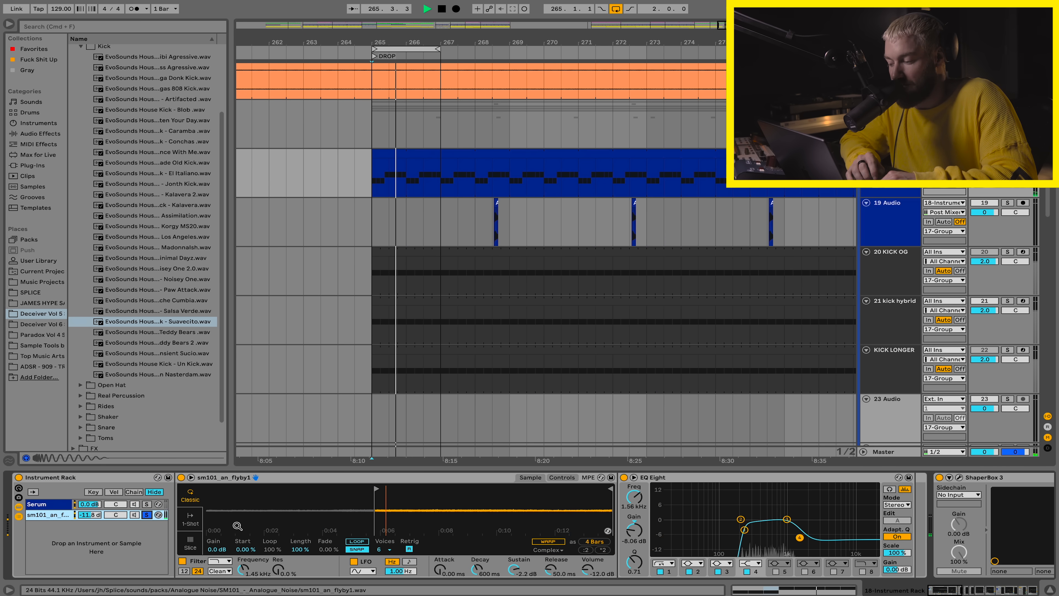
{"action": "scroll", "coordinate": [237, 526], "scroll_direction": "right", "scroll_amount": 8}
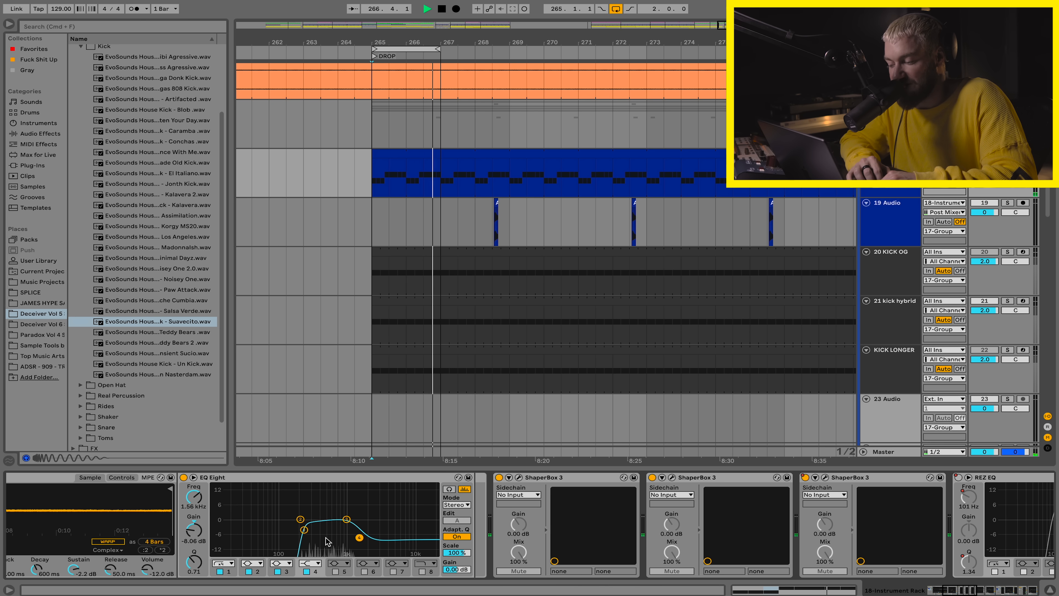
{"action": "scroll", "coordinate": [327, 541], "scroll_direction": "left", "scroll_amount": 10}
{"action": "left_click", "coordinate": [147, 514]}
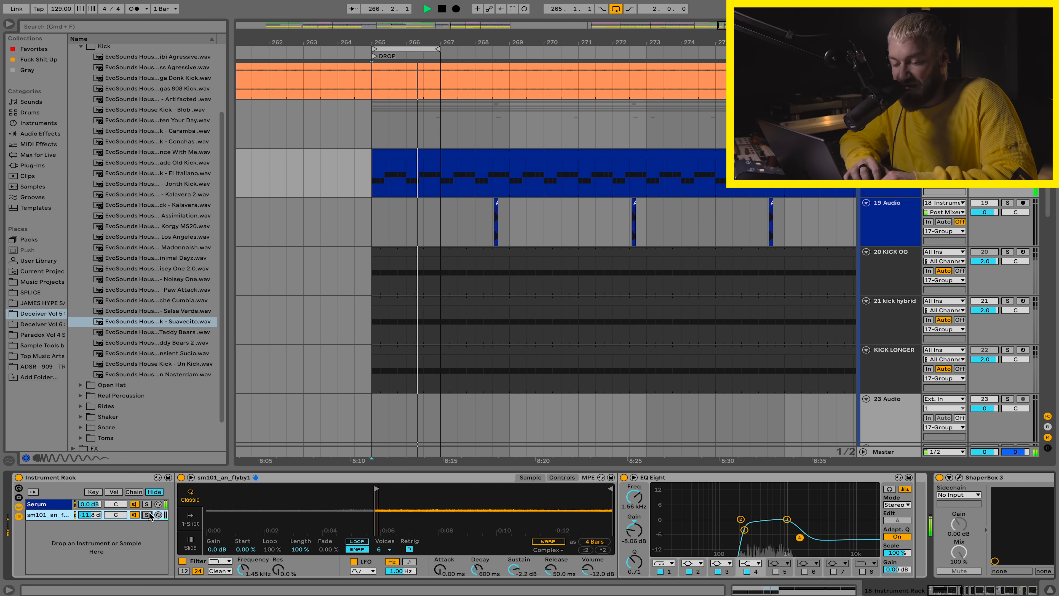
{"action": "left_click", "coordinate": [147, 514]}
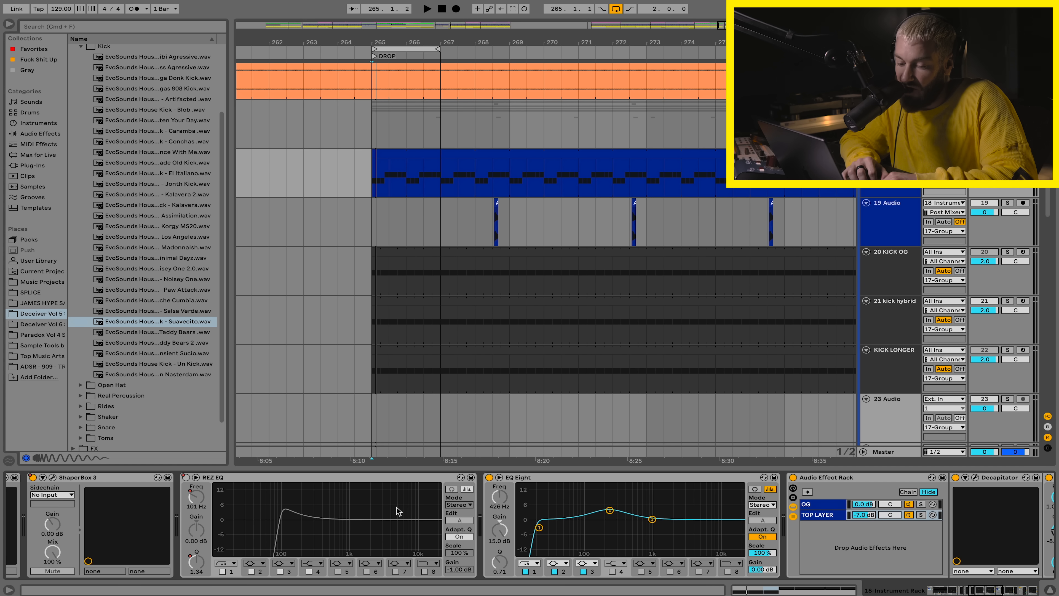
- Open the bass track's third ShaperBox 3 and examine its volume curve during playback
{"action": "left_click", "coordinate": [167, 478]}
{"action": "left_click", "coordinate": [180, 477]}
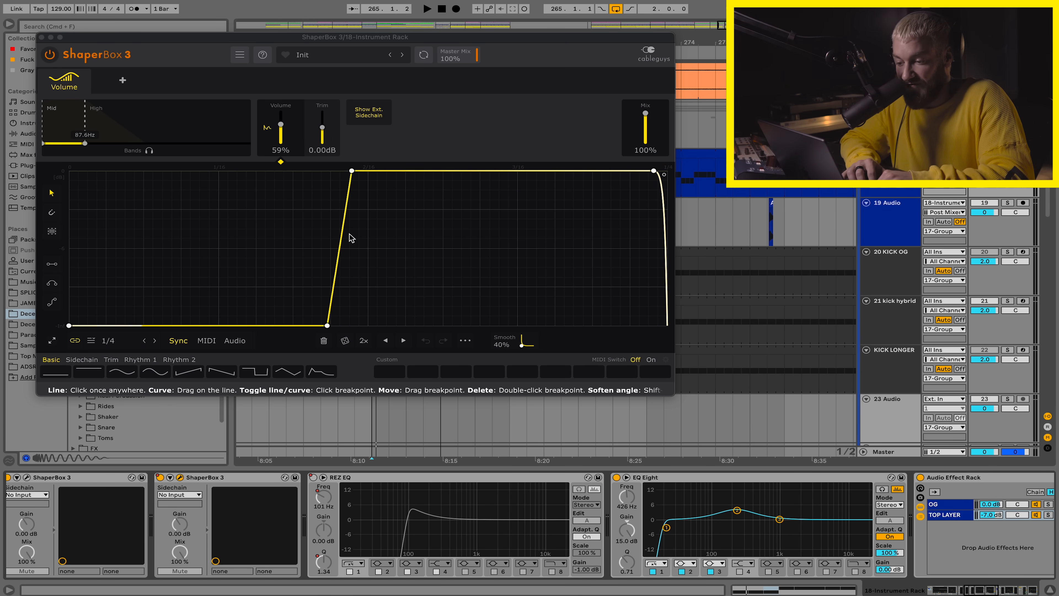
{"action": "key", "text": "space"}
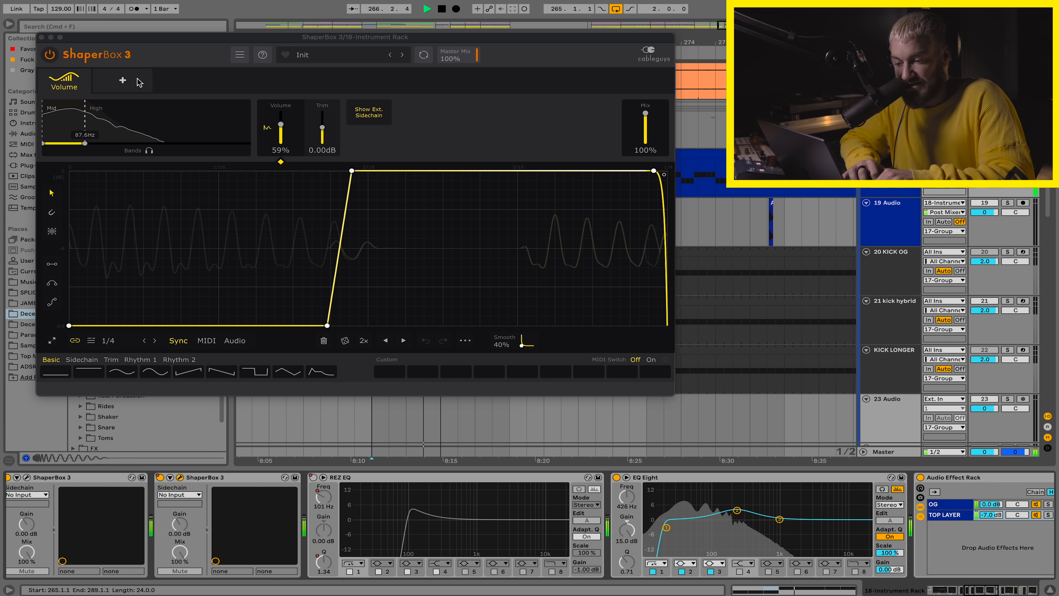
{"action": "key", "text": "super+alt+p"}
- Open ShaperBox 3 on the kick hybrid track and examine how its volume curve trims the kick's tail
{"action": "scroll", "coordinate": [356, 177], "scroll_direction": "down", "scroll_amount": 3}
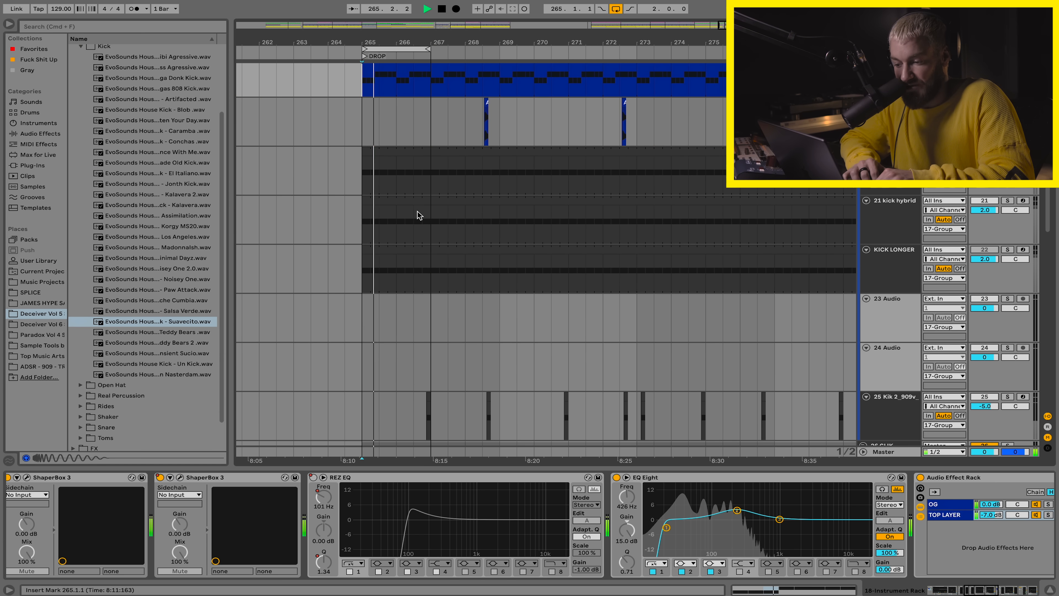
{"action": "left_click", "coordinate": [361, 232]}
{"action": "key", "text": "super+alt+p"}
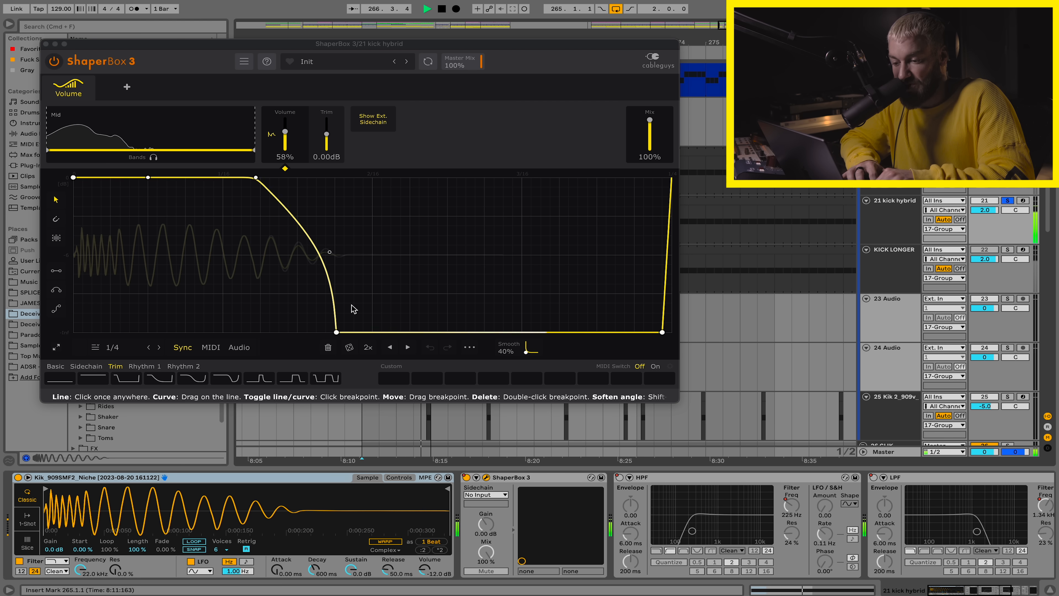
{"action": "key", "text": "super+alt+p"}
- Return to the 18 Instrument track and reopen its ShaperBox 3 volume curve to compare it with the kick's
{"action": "scroll", "coordinate": [386, 331], "scroll_direction": "up", "scroll_amount": 5}
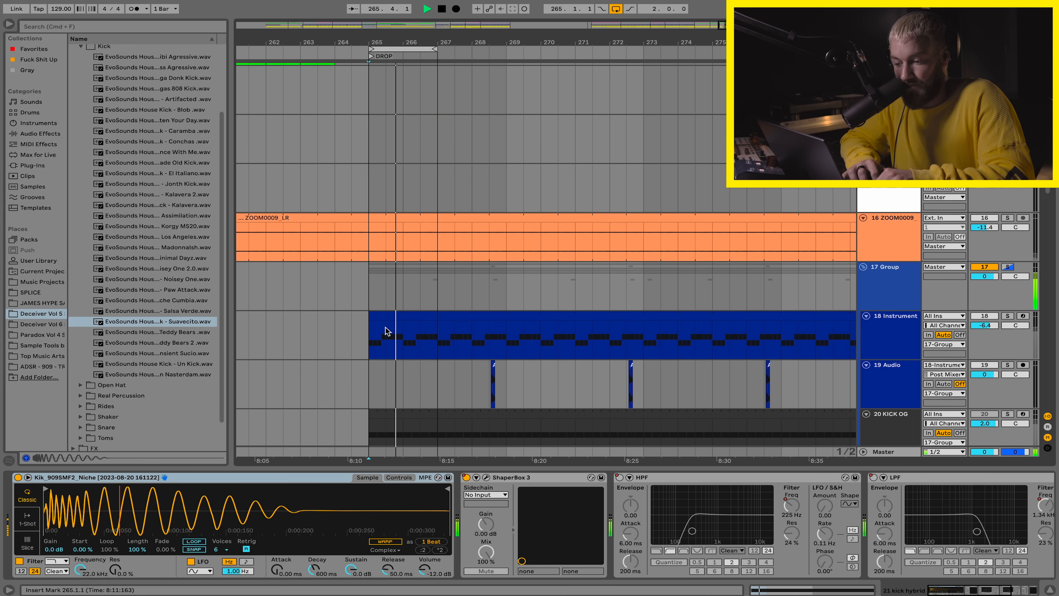
{"action": "left_click", "coordinate": [386, 330]}
{"action": "scroll", "coordinate": [385, 330], "scroll_direction": "down", "scroll_amount": 3}
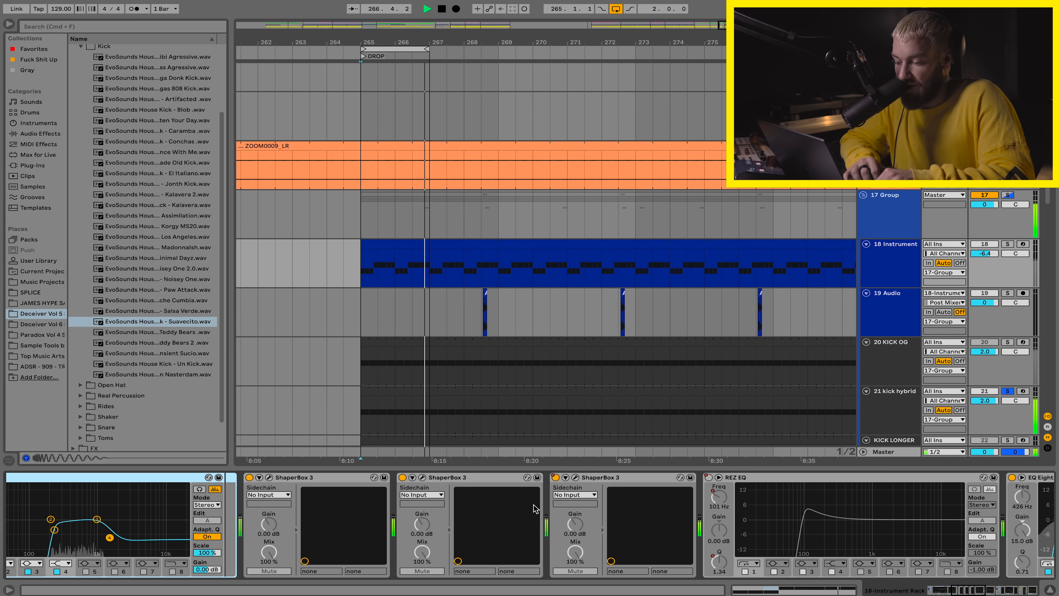
{"action": "key", "text": "super+alt+p"}
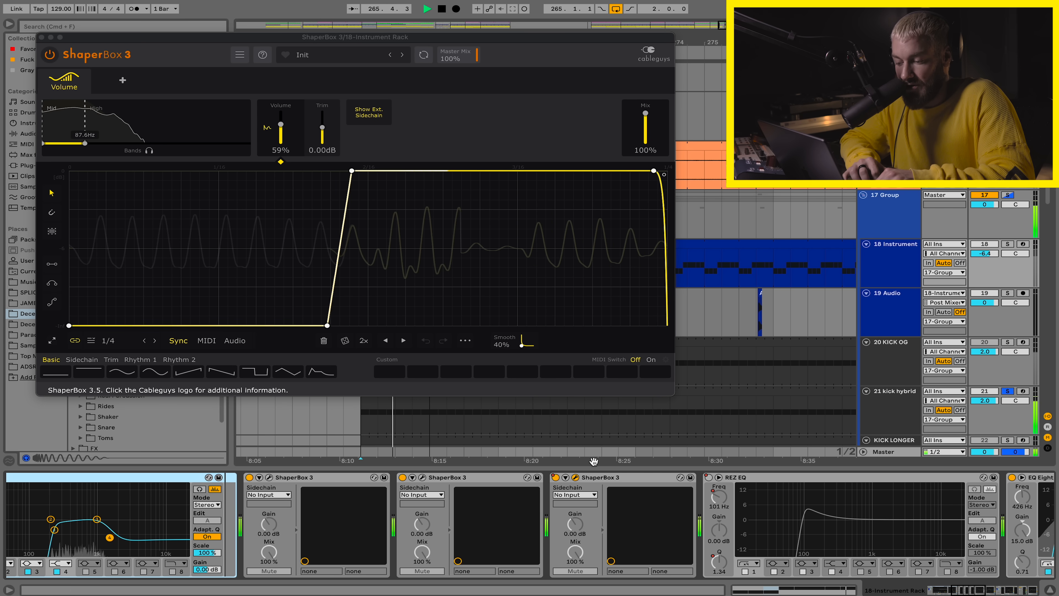
- Close the ShaperBox window, open Kiive Tape Face on the 17 Group and examine its preset and settings
{"action": "key", "text": "super+alt+p"}
{"action": "left_click", "coordinate": [822, 204]}
{"action": "scroll", "coordinate": [880, 232], "scroll_direction": "down", "scroll_amount": 3}
{"action": "scroll", "coordinate": [880, 233], "scroll_direction": "down", "scroll_amount": 1}
{"action": "scroll", "coordinate": [879, 270], "scroll_direction": "up", "scroll_amount": 2}
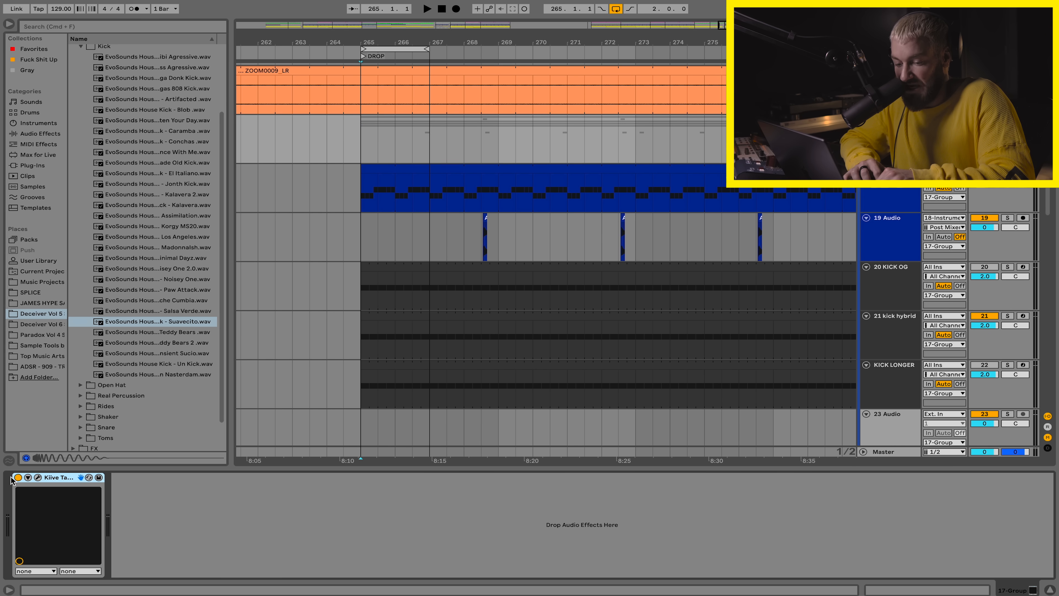
{"action": "left_click", "coordinate": [37, 477]}
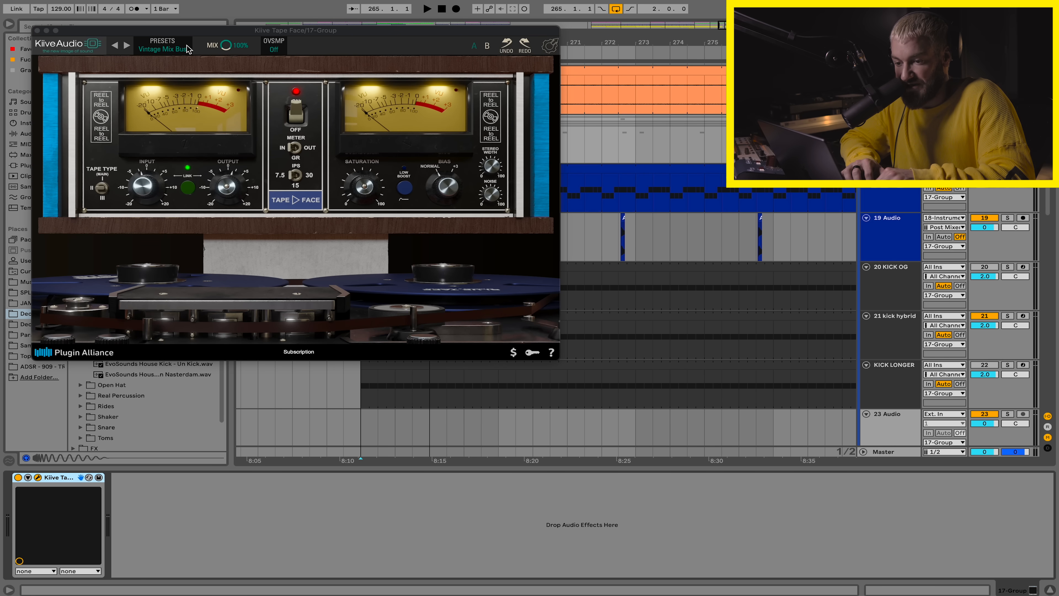
{"action": "left_click", "coordinate": [39, 477]}
- Play the drop and toggle Kiive Tape Face on the 17 Group to compare the sound with and without it
{"action": "key", "text": "space"}
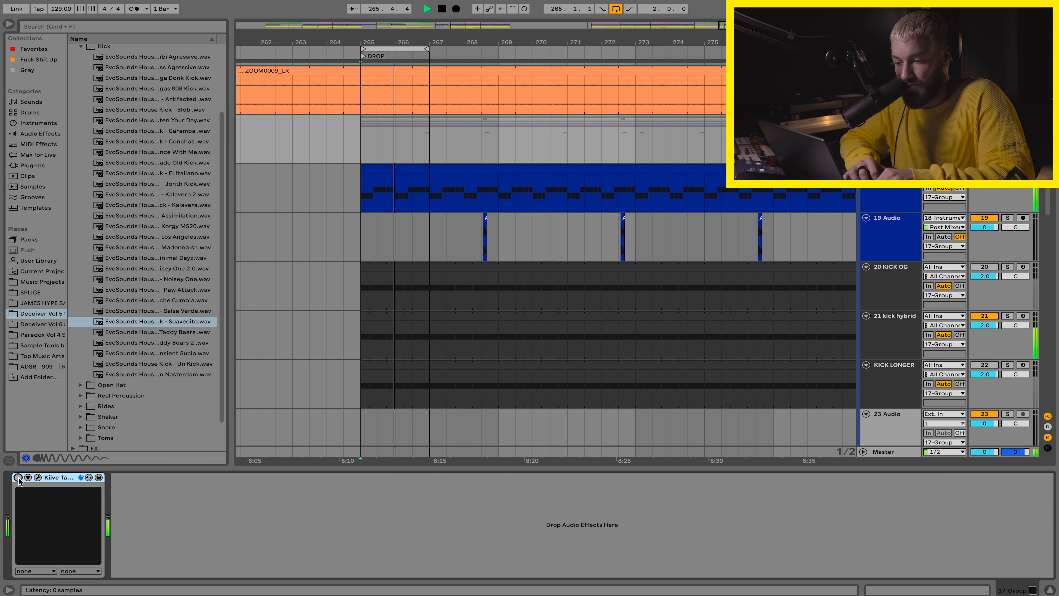
{"action": "left_click", "coordinate": [18, 477]}
{"action": "key", "text": "space"}
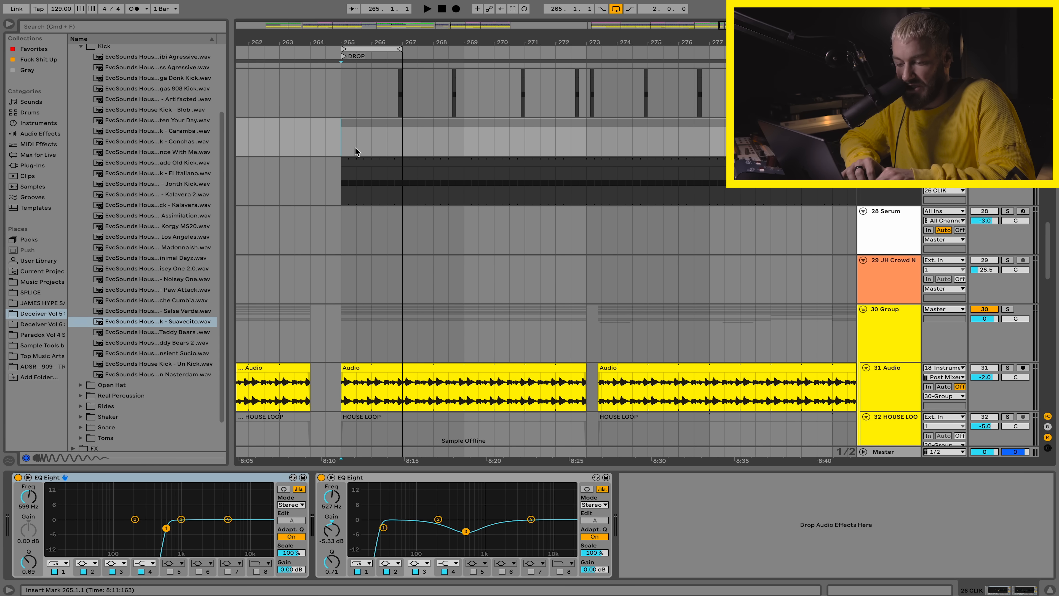
- Audition the 26 CLIK track from the start of the drop at bar 265
{"action": "key", "text": "space"}
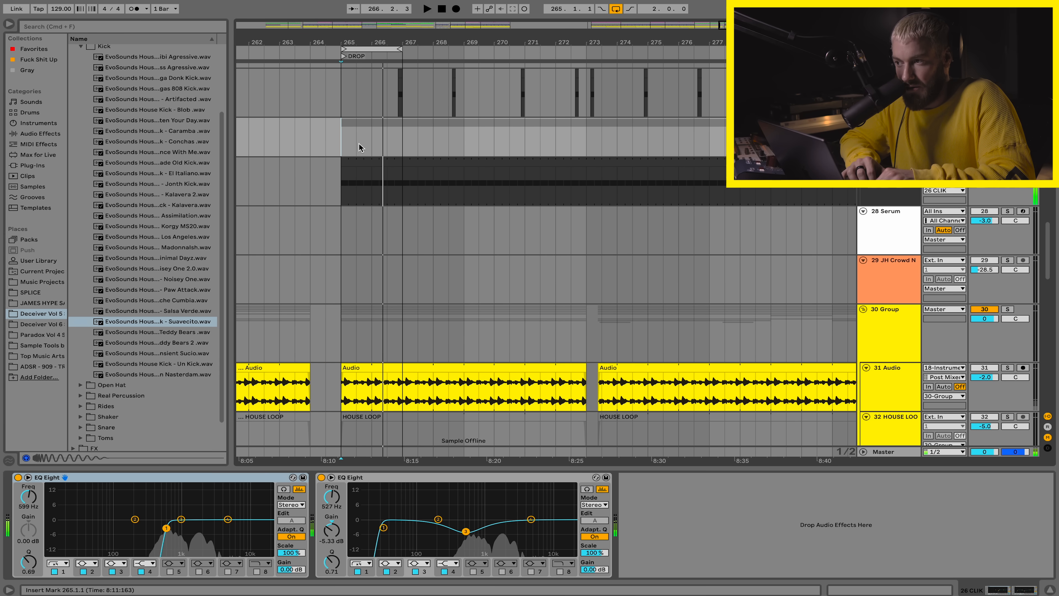
{"action": "key", "text": "space"}
{"action": "scroll", "coordinate": [358, 142], "scroll_direction": "up", "scroll_amount": 10}
{"action": "scroll", "coordinate": [359, 146], "scroll_direction": "up", "scroll_amount": 8}
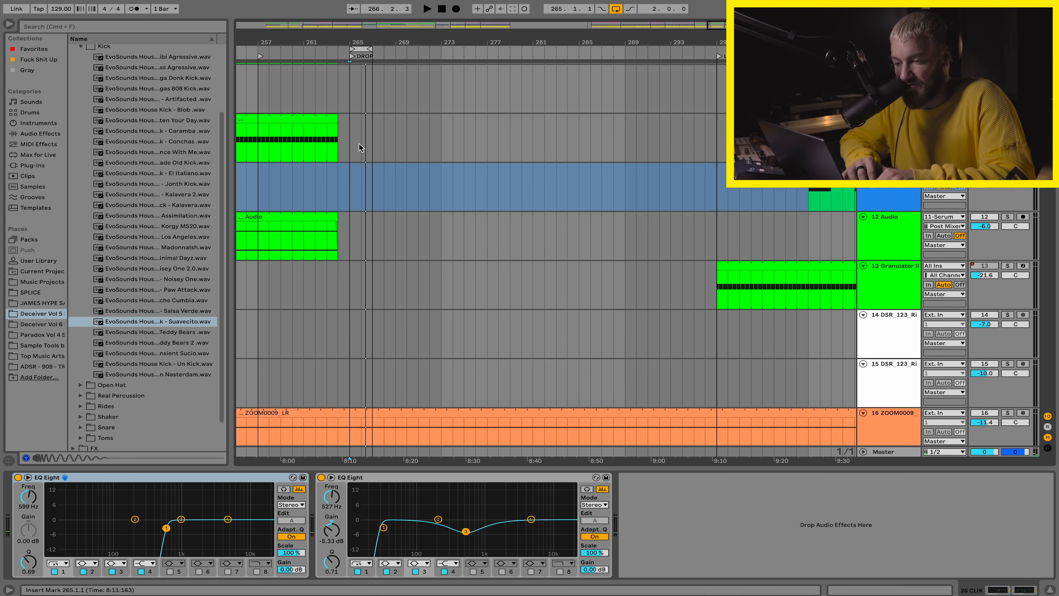
- Locate the 30 Group of drums and play it from the drop at bar 265
{"action": "scroll", "coordinate": [360, 185], "scroll_direction": "down", "scroll_amount": 8}
{"action": "key", "text": "minus"}
{"action": "key", "text": "minus"}
{"action": "scroll", "coordinate": [358, 182], "scroll_direction": "down", "scroll_amount": 10}
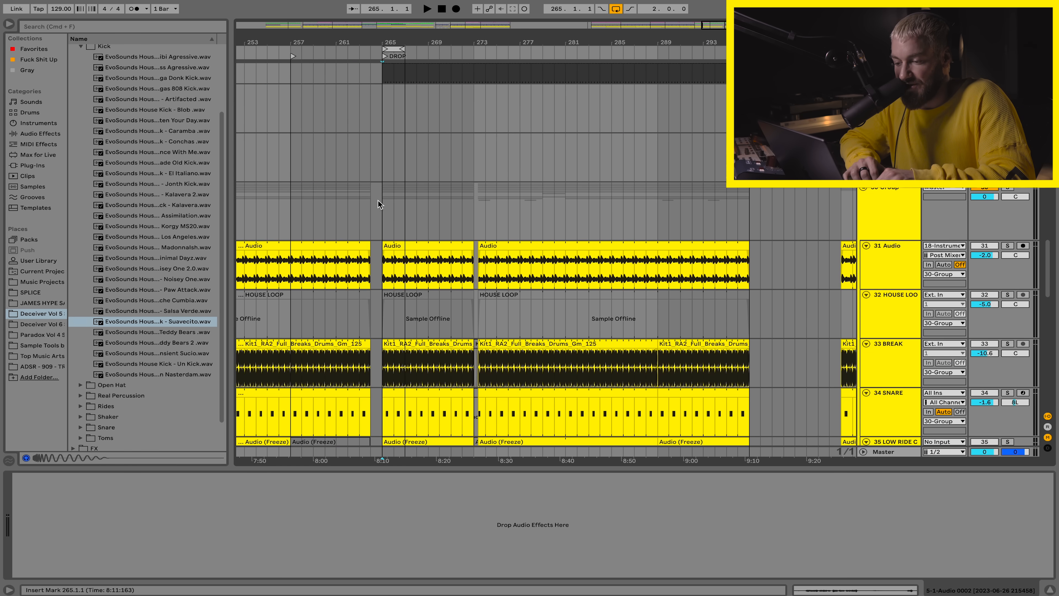
{"action": "left_click", "coordinate": [381, 215]}
{"action": "key", "text": "plus"}
{"action": "key", "text": "plus"}
{"action": "key", "text": "plus"}
{"action": "scroll", "coordinate": [384, 222], "scroll_direction": "down", "scroll_amount": 3}
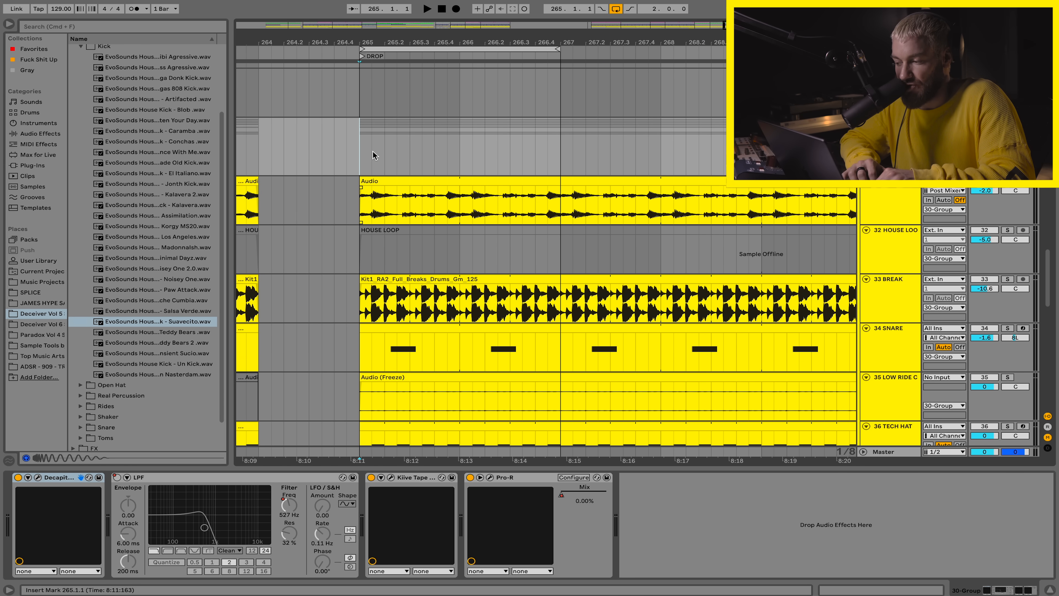
{"action": "key", "text": "space"}
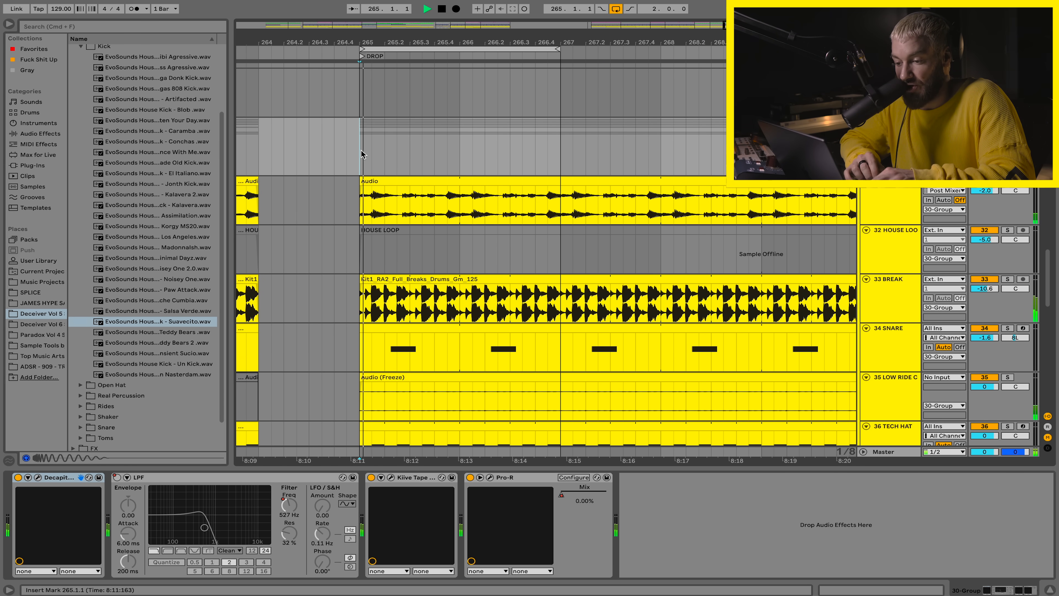
{"action": "key", "text": "minus"}
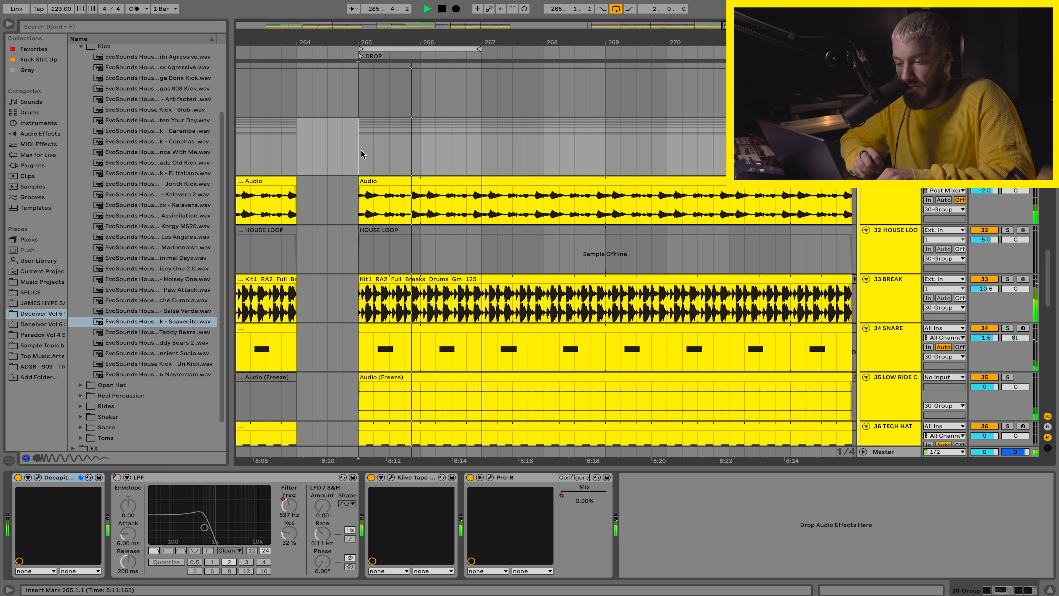
- Play the 31 Audio clip from bar 265 and examine the volume curve in its ShaperBox 3
{"action": "left_click", "coordinate": [404, 180]}
{"action": "key", "text": "plus"}
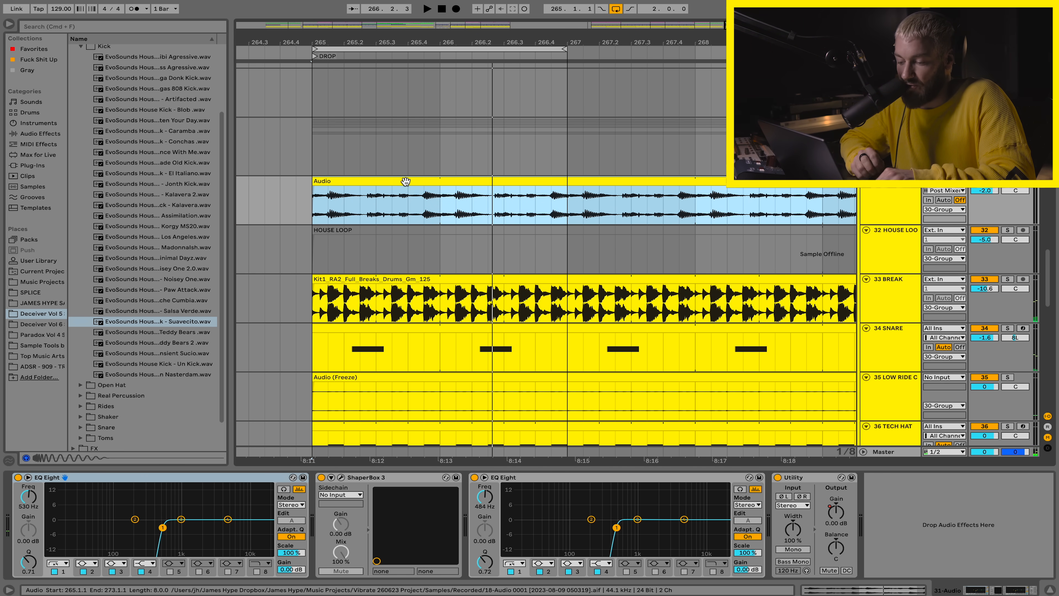
{"action": "key", "text": "space"}
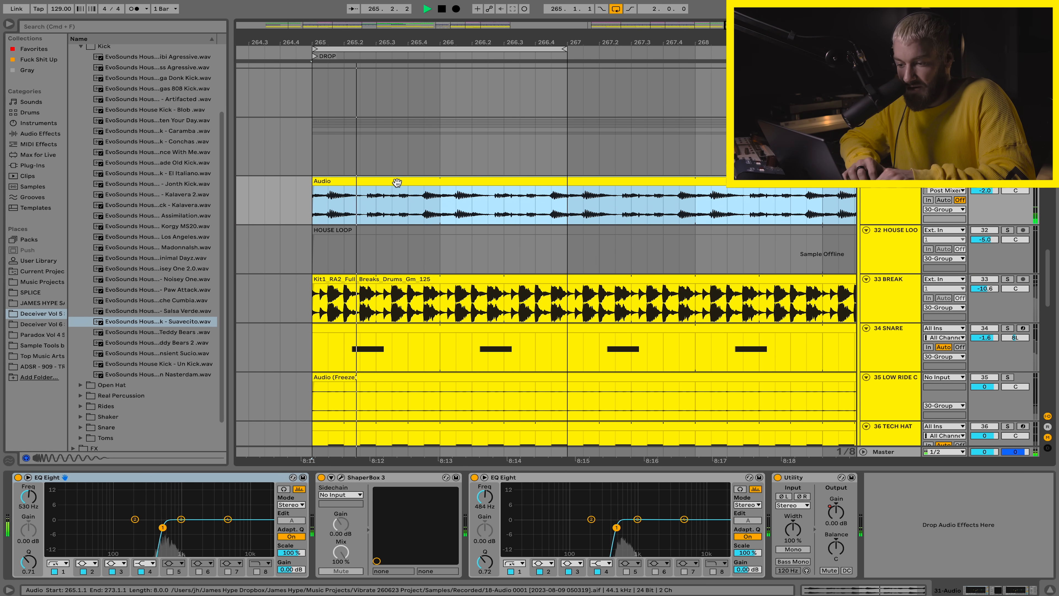
{"action": "double_click", "coordinate": [396, 182]}
{"action": "key", "text": "shift+Tab"}
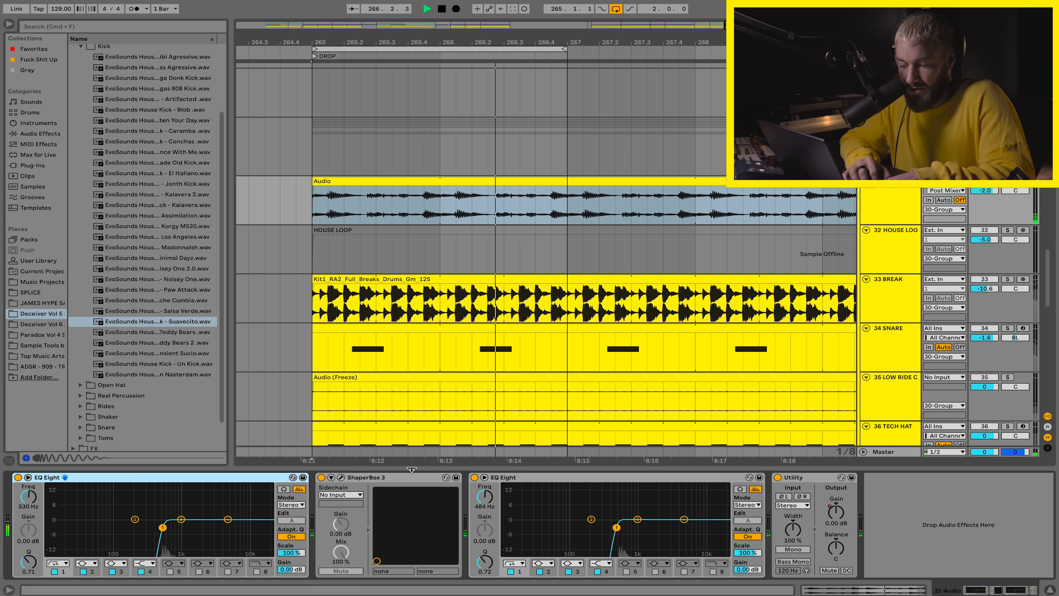
{"action": "left_click", "coordinate": [341, 478]}
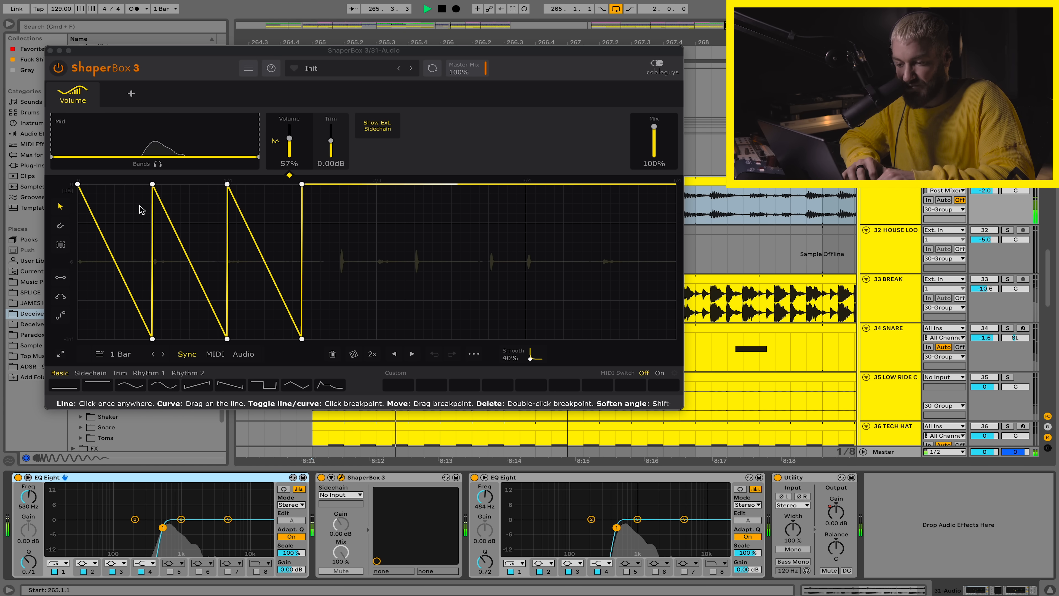
{"action": "left_click", "coordinate": [341, 477]}
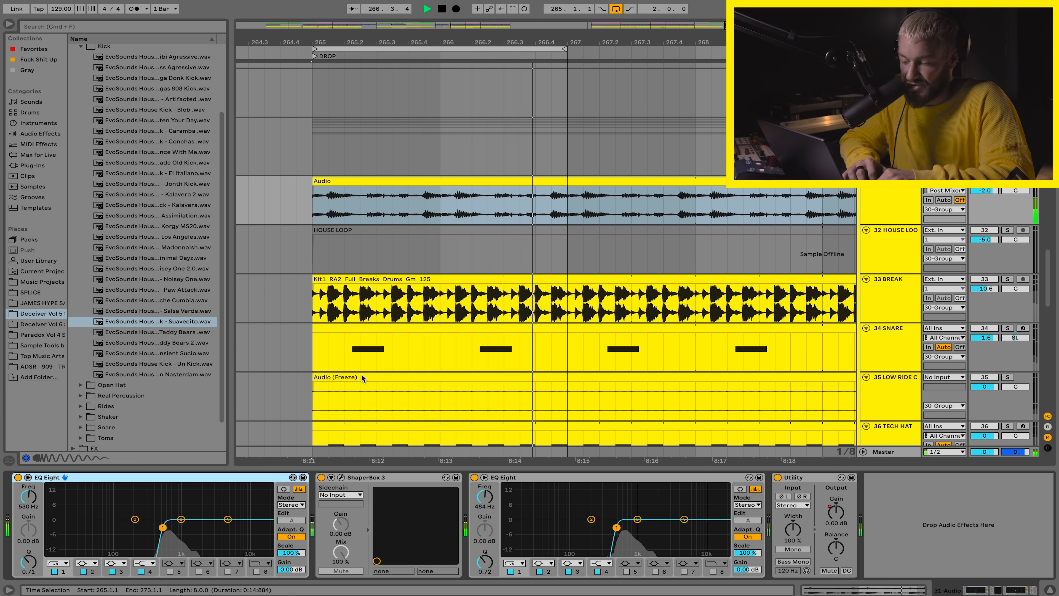
- Audition the 33 BREAK track on its own and open the Kit1_RA2_Full_Breaks_Drums clip's warp settings
{"action": "scroll", "coordinate": [333, 233], "scroll_direction": "down", "scroll_amount": 3}
{"action": "key", "text": "space"}
{"action": "left_click", "coordinate": [330, 218]}
{"action": "left_click", "coordinate": [330, 217]}
{"action": "key", "text": "space"}
{"action": "double_click", "coordinate": [409, 243]}
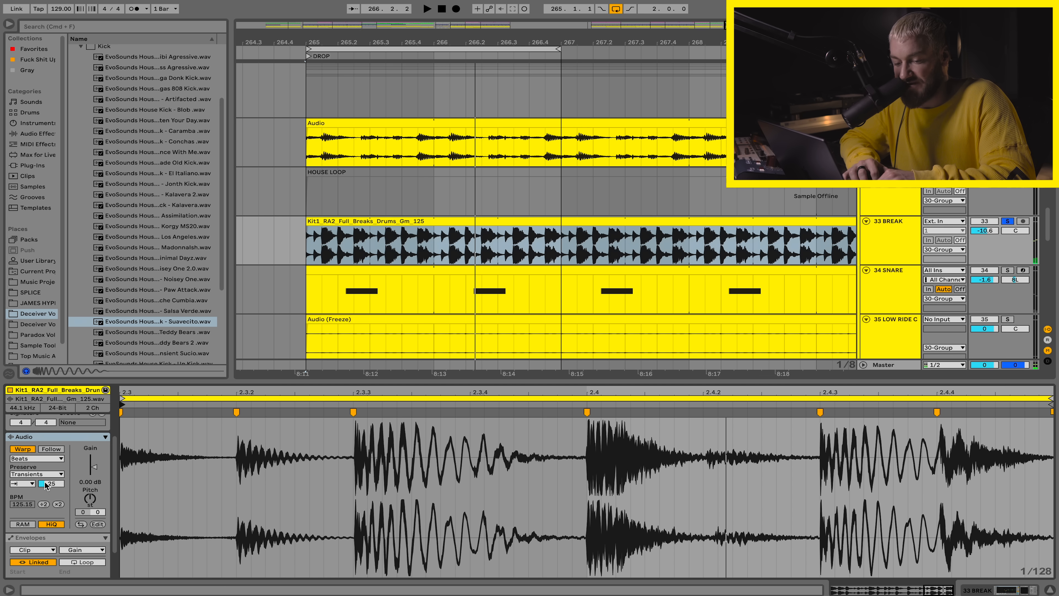
- Set the break clip's transient loop mode to off and its transient envelope to 25 during playback
{"action": "key", "text": "space"}
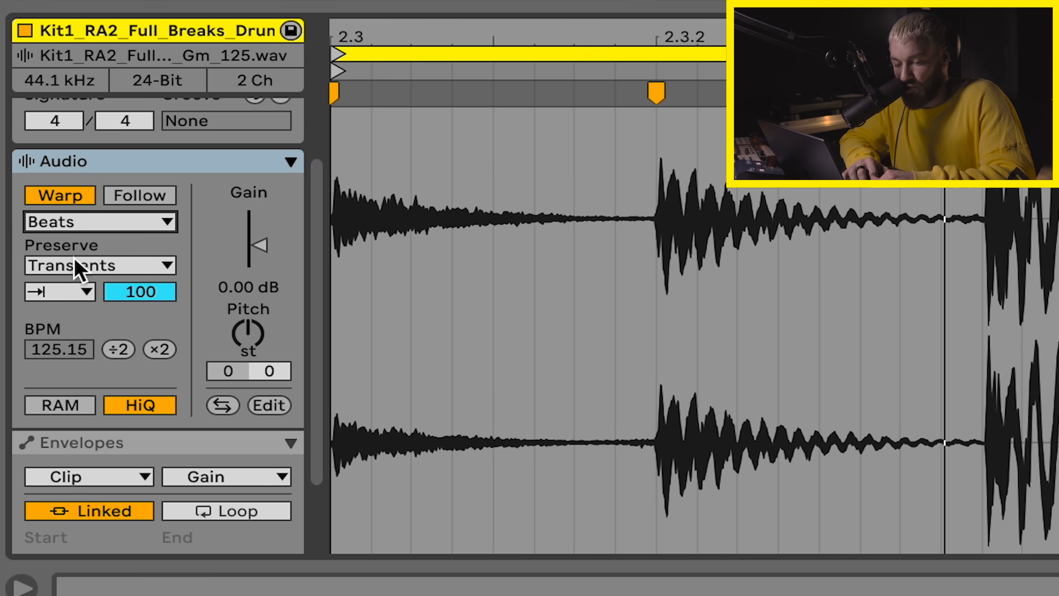
{"action": "left_click", "coordinate": [63, 293]}
{"action": "left_click", "coordinate": [71, 318]}
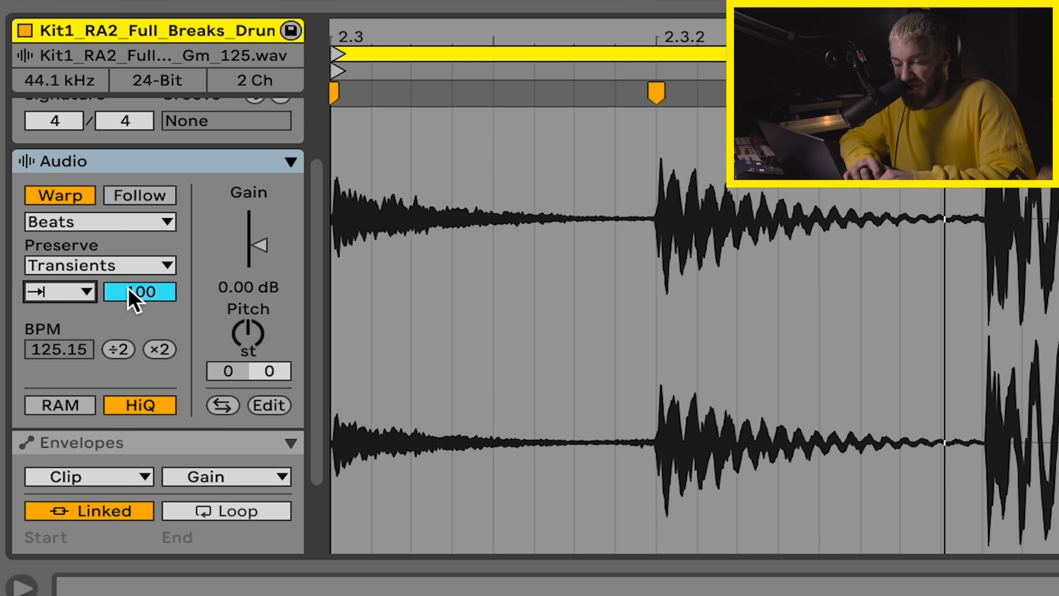
{"action": "left_click_drag", "start_coordinate": [140, 291], "coordinate": [140, 367]}
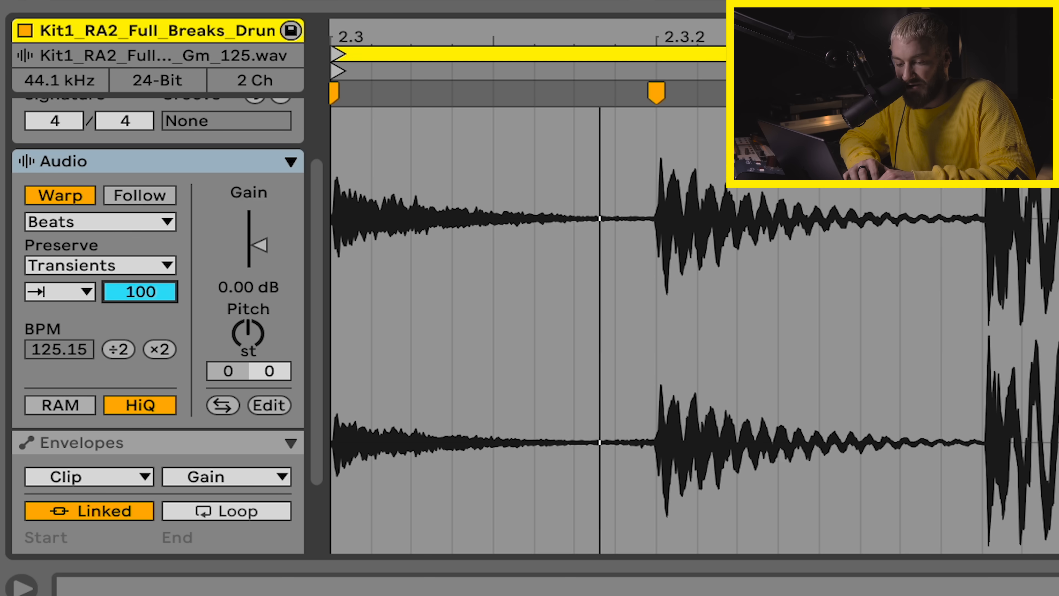
{"action": "left_click_drag", "start_coordinate": [83, 405], "coordinate": [83, 400]}
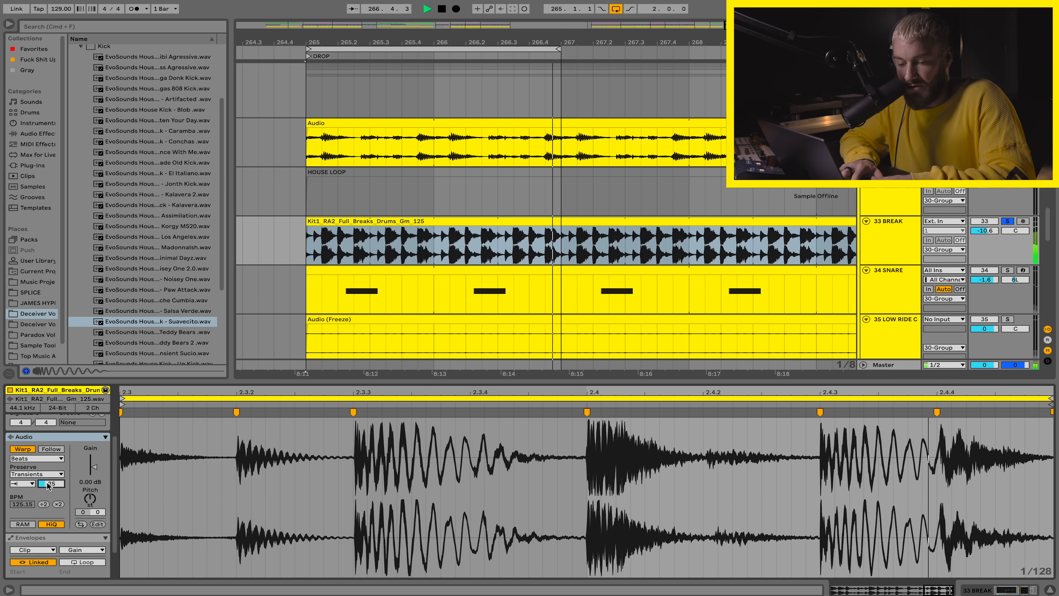
- Audition the 34 SNARE track within the drop starting at bar 265
{"action": "key", "text": "space"}
{"action": "scroll", "coordinate": [350, 267], "scroll_direction": "down", "scroll_amount": 3}
{"action": "left_click", "coordinate": [341, 212]}
{"action": "key", "text": "space"}
{"action": "key", "text": "minus"}
{"action": "left_click", "coordinate": [341, 212]}
- Audition the frozen 35 LOW RIDE clip and the 36 TECH HAT track separately in the drop
{"action": "left_click", "coordinate": [332, 261]}
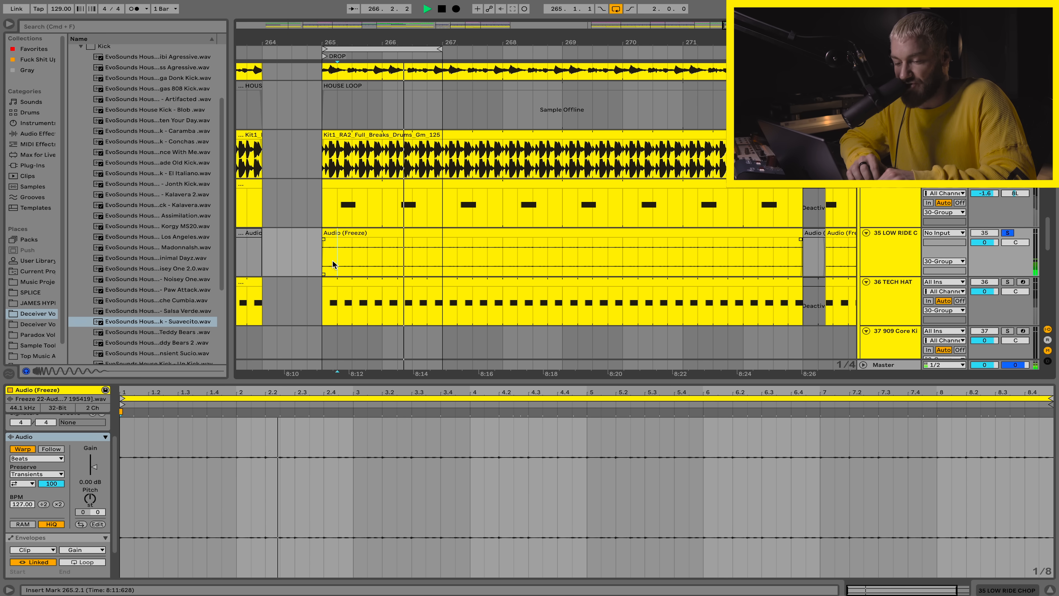
{"action": "key", "text": "plus"}
{"action": "left_click", "coordinate": [382, 232]}
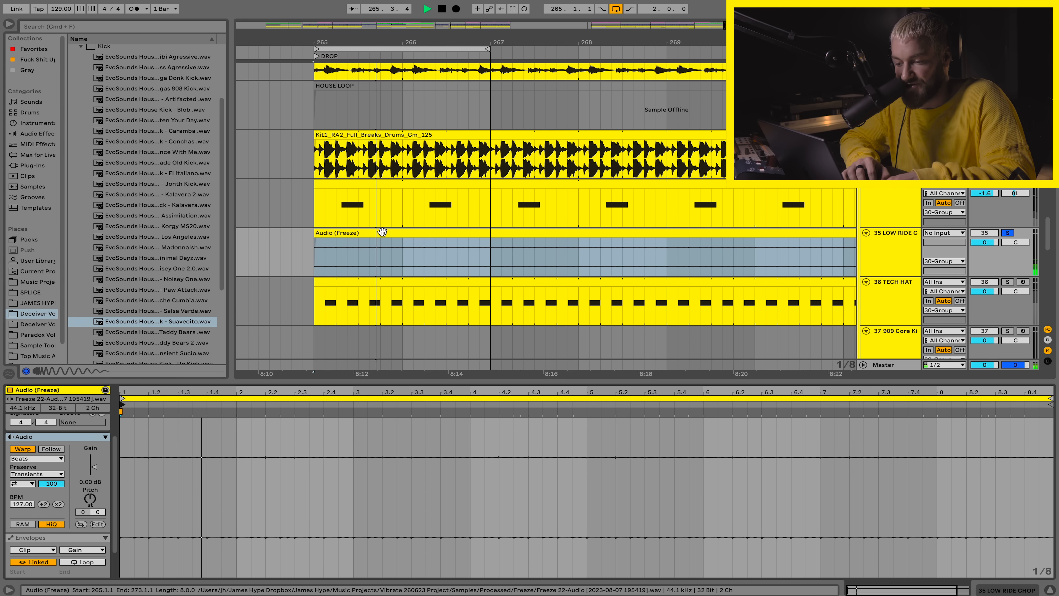
{"action": "scroll", "coordinate": [369, 241], "scroll_direction": "down", "scroll_amount": 3}
{"action": "left_click", "coordinate": [347, 224]}
{"action": "key", "text": "space"}
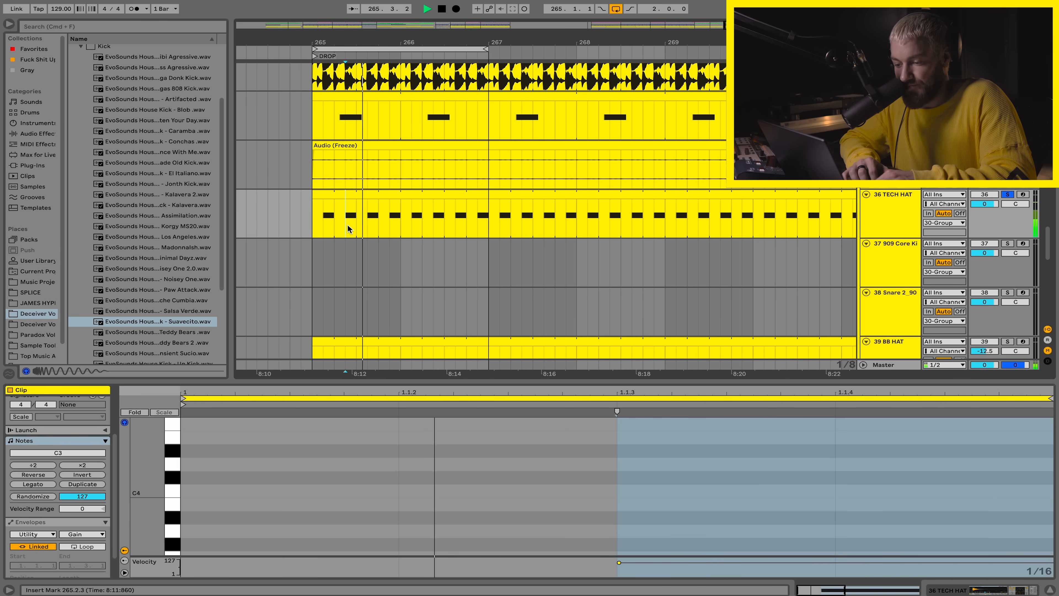
- Audition the 39 BB HAT and 40 OPEN HAT tracks separately in the drop
{"action": "scroll", "coordinate": [348, 224], "scroll_direction": "down", "scroll_amount": 3}
{"action": "left_click", "coordinate": [343, 260]}
{"action": "scroll", "coordinate": [342, 259], "scroll_direction": "down", "scroll_amount": 2}
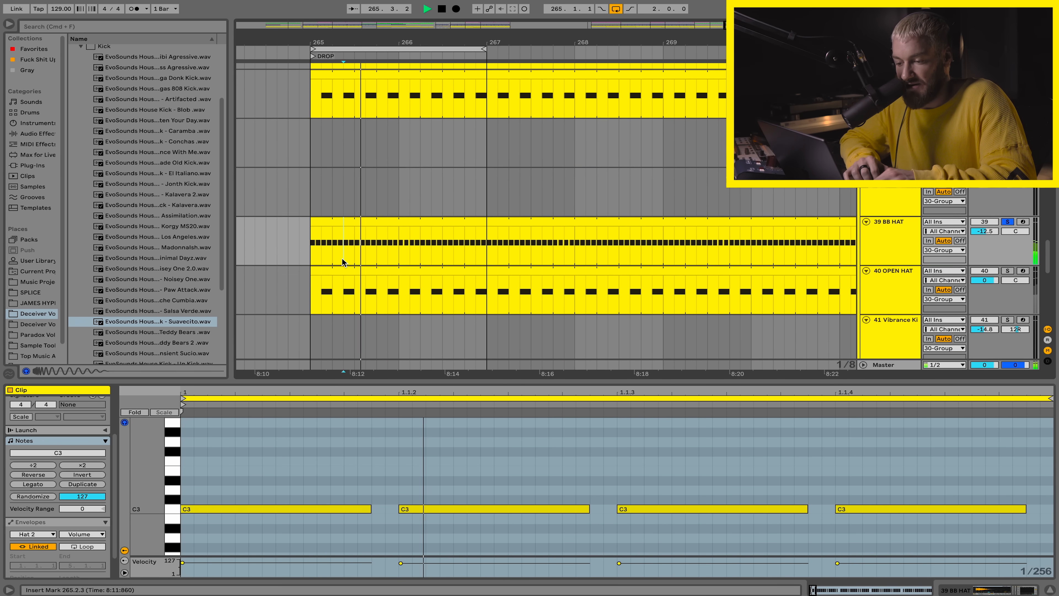
{"action": "left_click", "coordinate": [342, 261]}
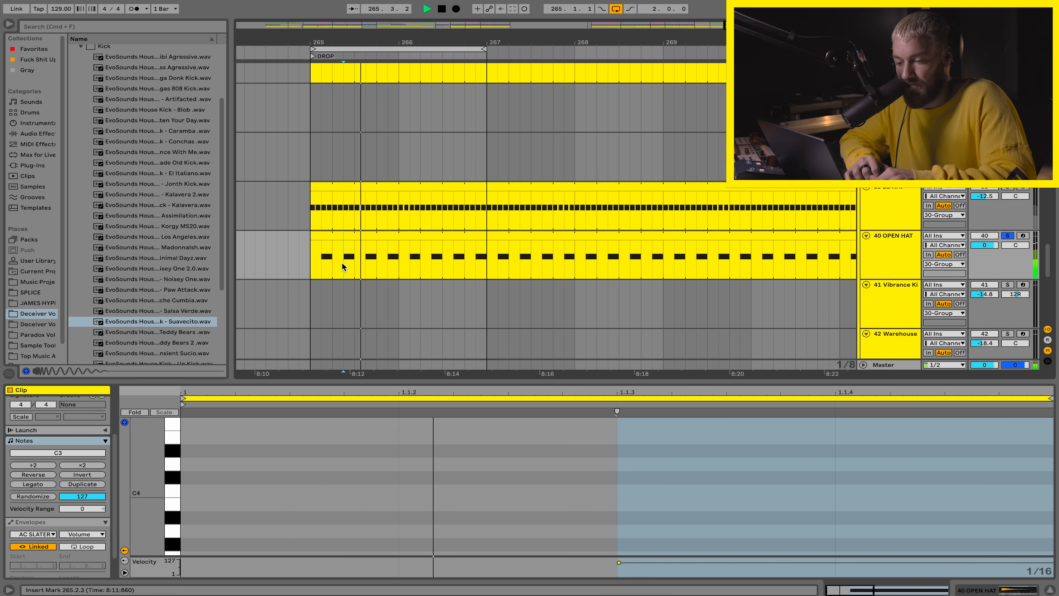
- Audition the 41 Vibrance Kit clip near bar 273 and view its FX Alien Perc note
{"action": "scroll", "coordinate": [342, 262], "scroll_direction": "down", "scroll_amount": 5}
{"action": "scroll", "coordinate": [342, 261], "scroll_direction": "up", "scroll_amount": 5}
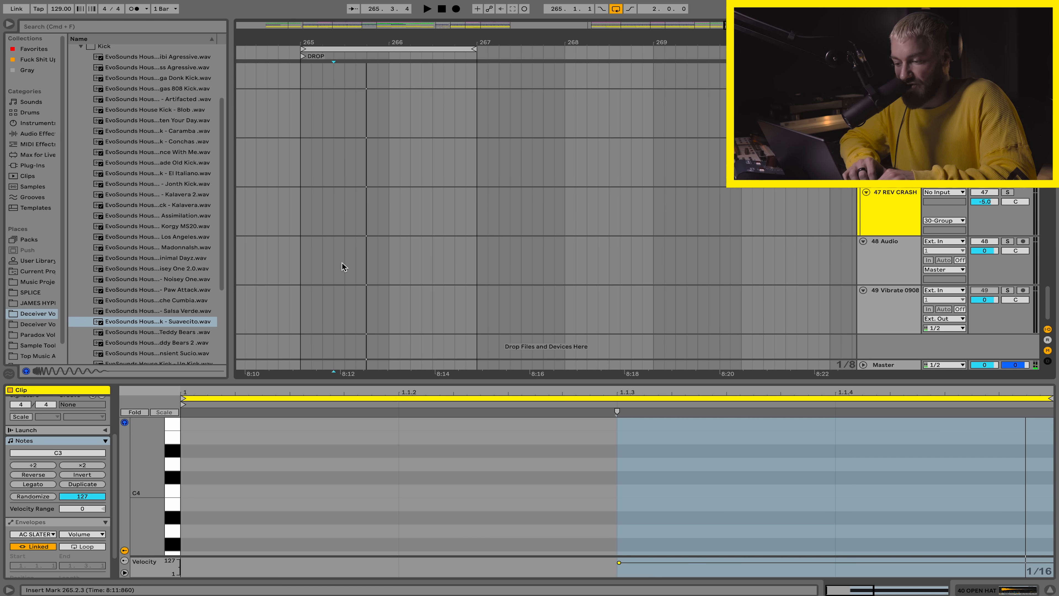
{"action": "left_click", "coordinate": [503, 206]}
{"action": "key", "text": "space"}
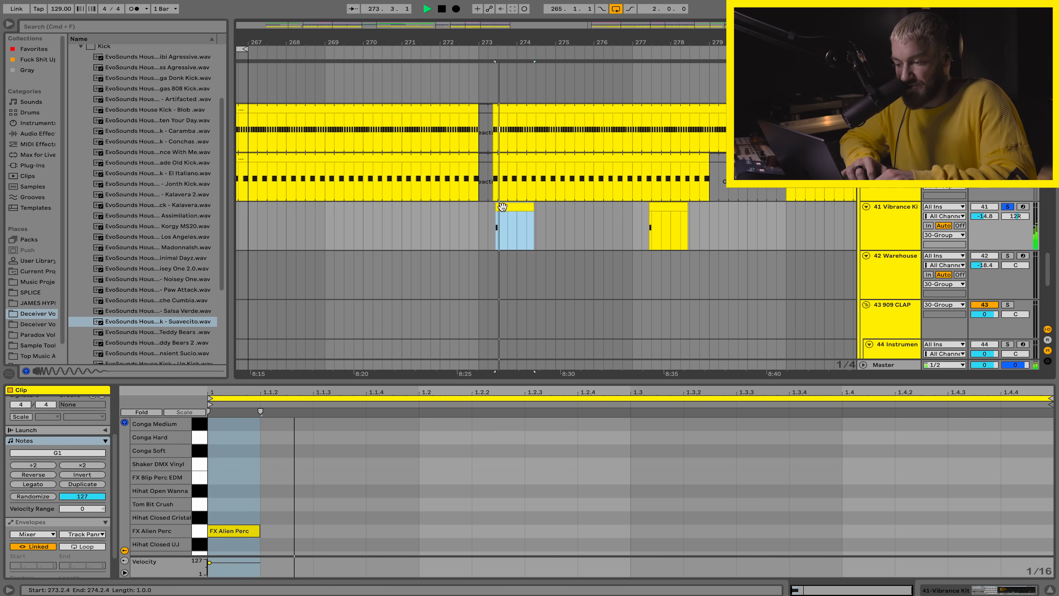
{"action": "key", "text": "shift+Tab"}
{"action": "key", "text": "shift+Tab"}
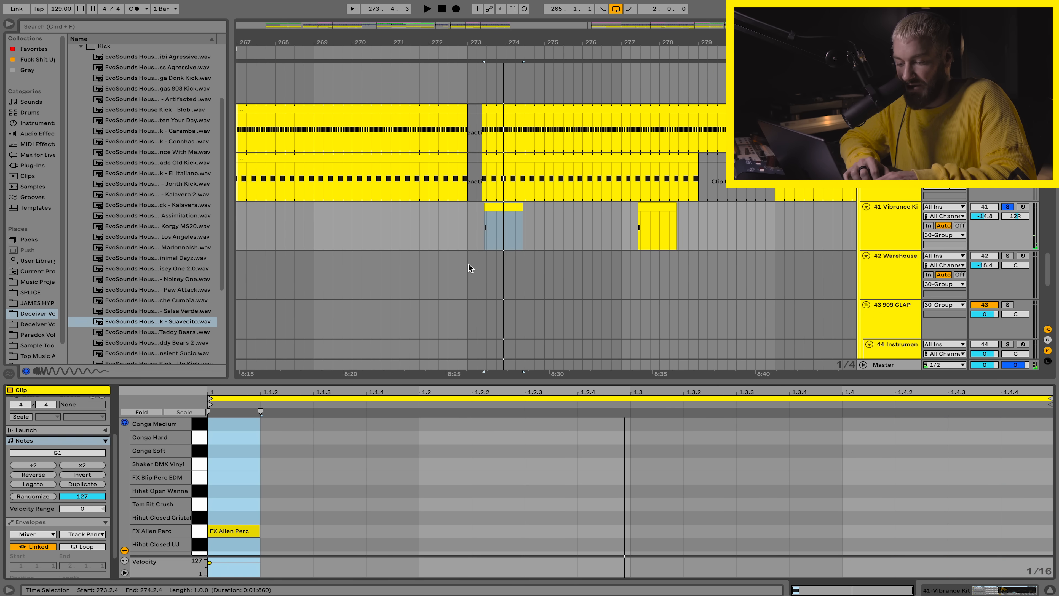
- Locate the 38 Snare 2 build-up clip at bar 329 and play it together with the 909 track above
{"action": "scroll", "coordinate": [486, 257], "scroll_direction": "up", "scroll_amount": 5}
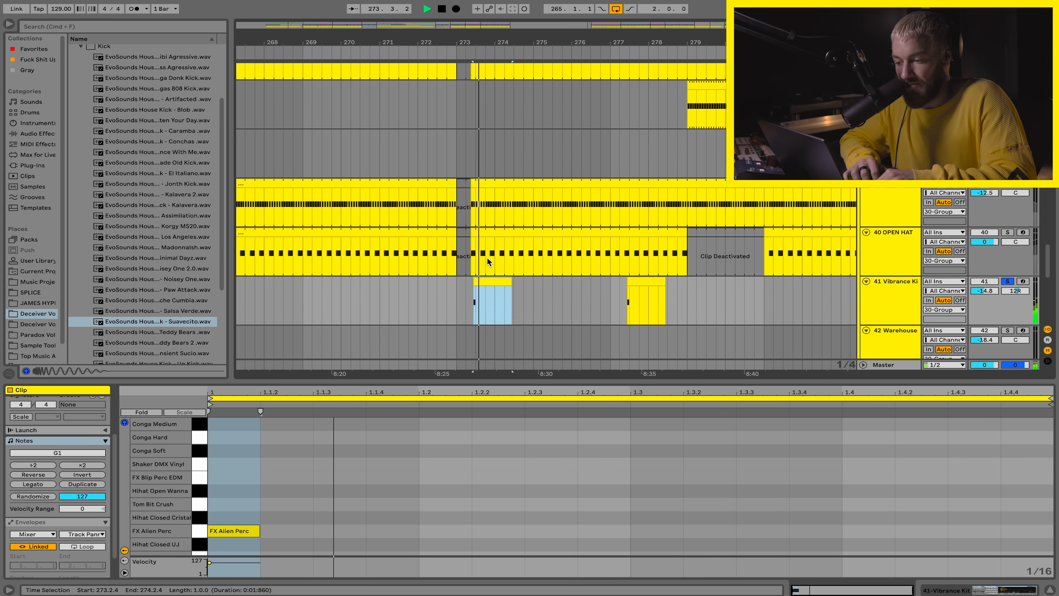
{"action": "left_click", "coordinate": [434, 159]}
{"action": "left_click", "coordinate": [435, 194], "text": "shift"}
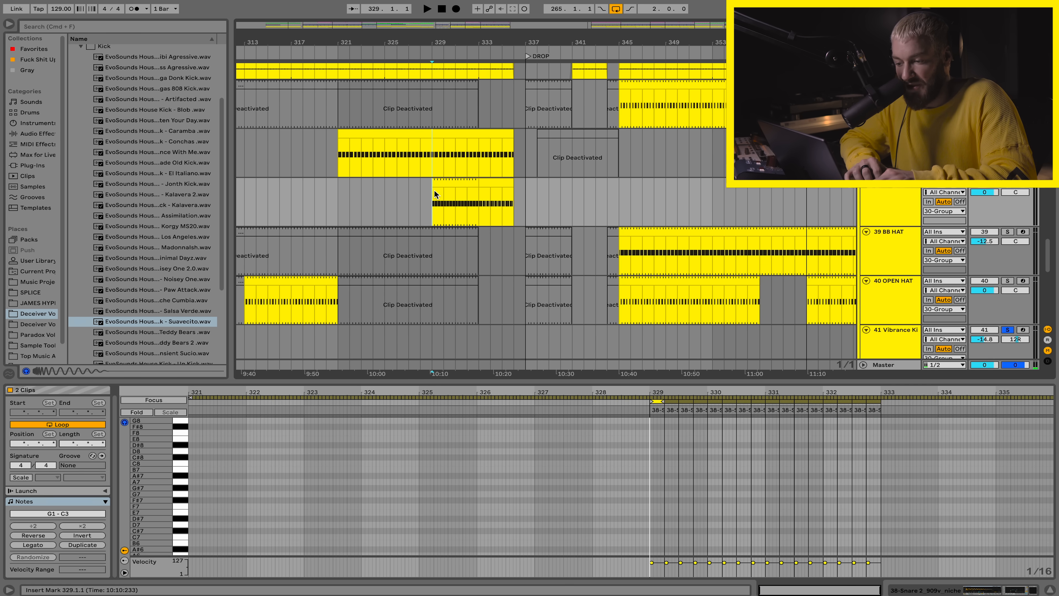
{"action": "left_click", "coordinate": [432, 203]}
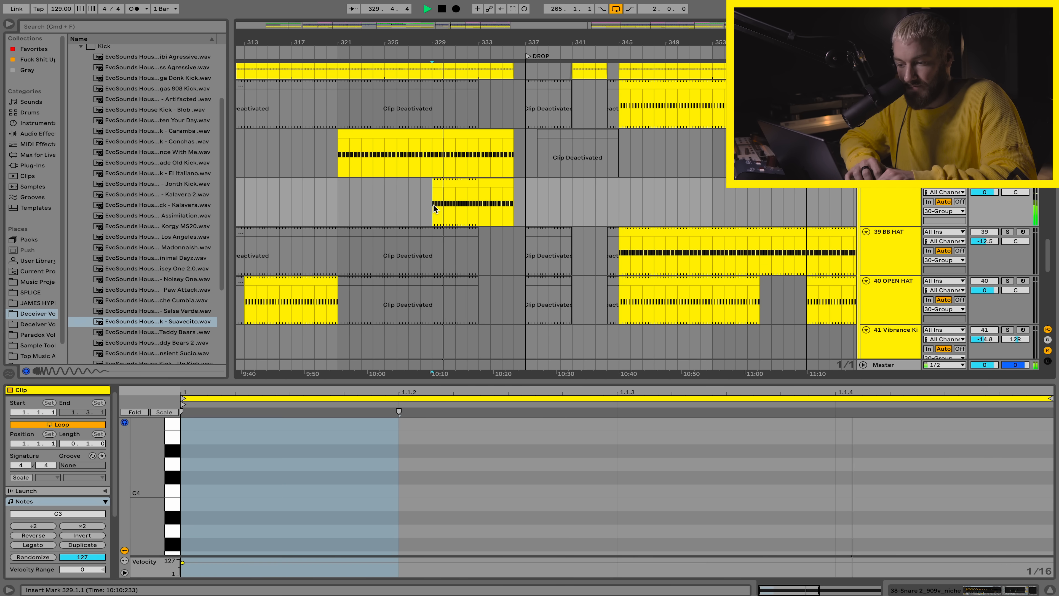
- Show automation and examine the snare build-up's EQ Eight gain ramp from bar 329, along with the track's devices
{"action": "key", "text": "a"}
{"action": "scroll", "coordinate": [395, 195], "scroll_direction": "down", "scroll_amount": 3}
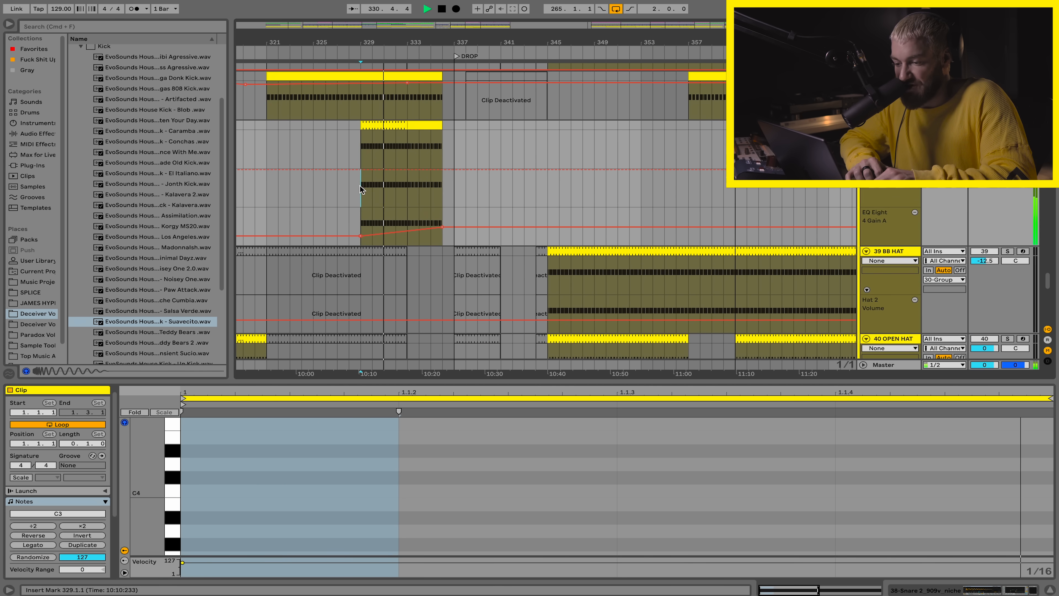
{"action": "scroll", "coordinate": [359, 185], "scroll_direction": "right", "scroll_amount": 2}
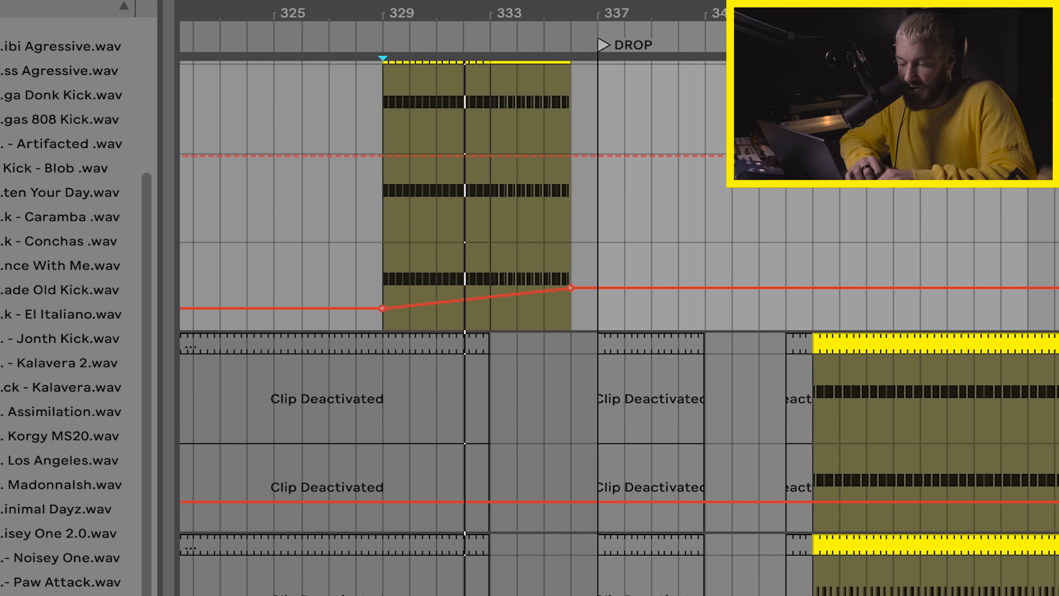
{"action": "key", "text": "shift+Tab"}
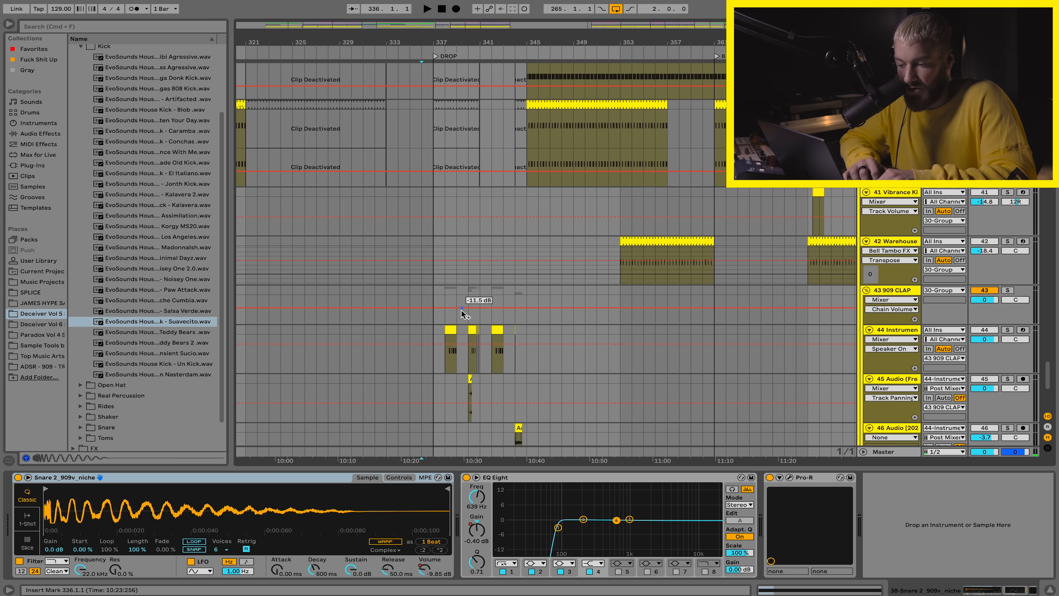
- Locate the 43 909 CLAP group's clips after the drop and play the group from bar 340
{"action": "left_click", "coordinate": [475, 302]}
{"action": "key", "text": "z"}
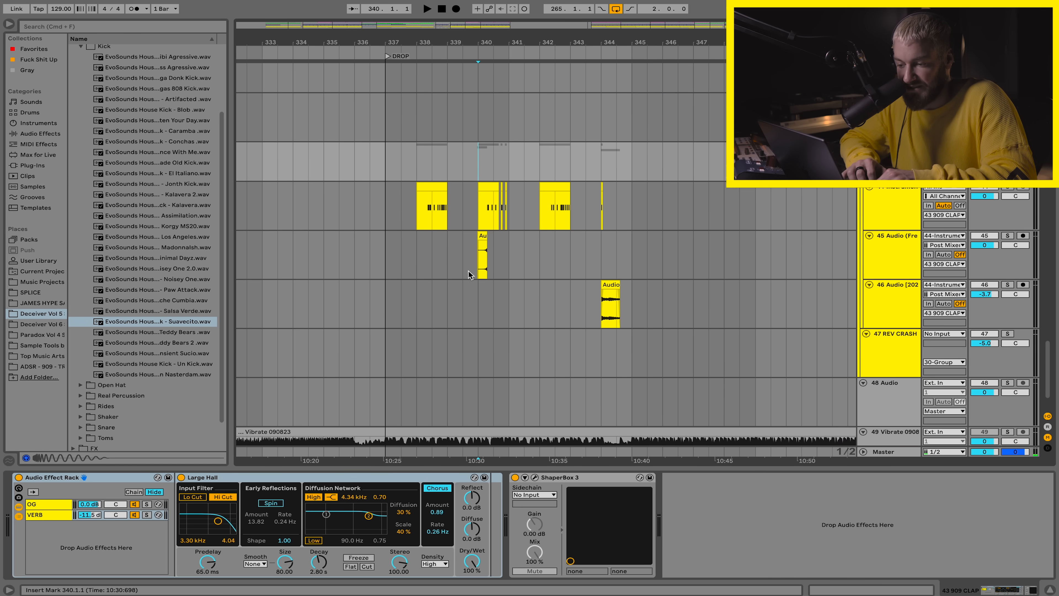
{"action": "scroll", "coordinate": [428, 169], "scroll_direction": "up", "scroll_amount": 3}
{"action": "key", "text": "space"}
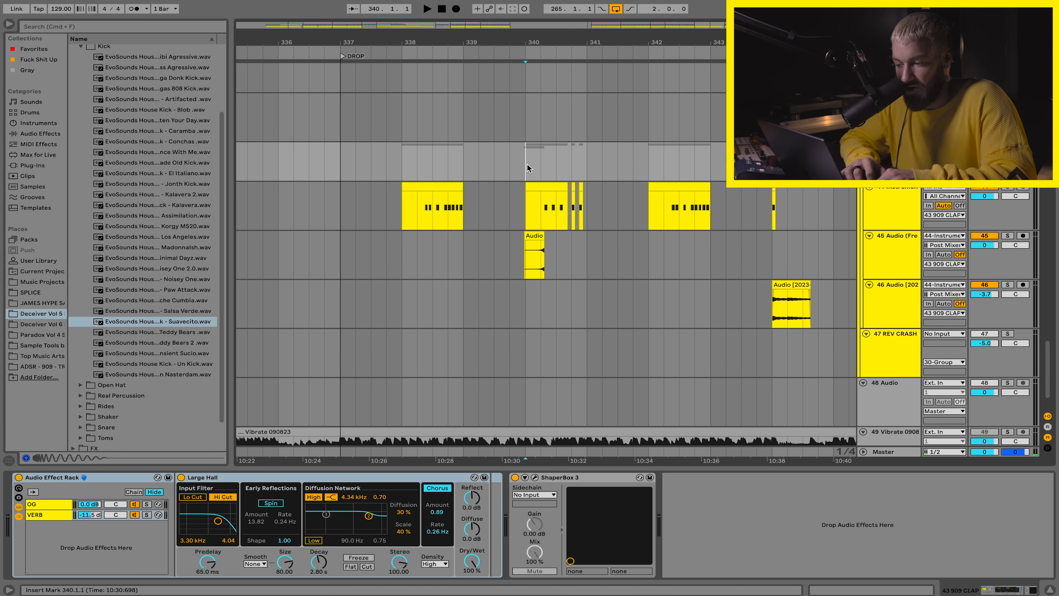
{"action": "scroll", "coordinate": [527, 163], "scroll_direction": "down", "scroll_amount": 2}
{"action": "scroll", "coordinate": [527, 163], "scroll_direction": "right", "scroll_amount": 3}
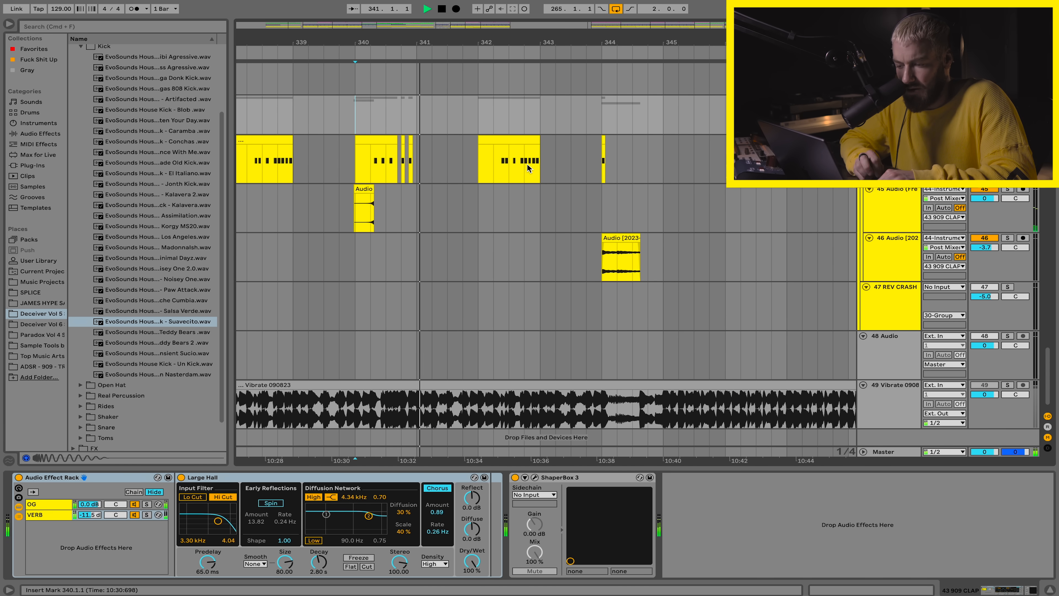
{"action": "scroll", "coordinate": [543, 161], "scroll_direction": "up", "scroll_amount": 1}
{"action": "scroll", "coordinate": [543, 160], "scroll_direction": "right", "scroll_amount": 2}
{"action": "scroll", "coordinate": [544, 158], "scroll_direction": "up", "scroll_amount": 1}
{"action": "scroll", "coordinate": [544, 158], "scroll_direction": "right", "scroll_amount": 2}
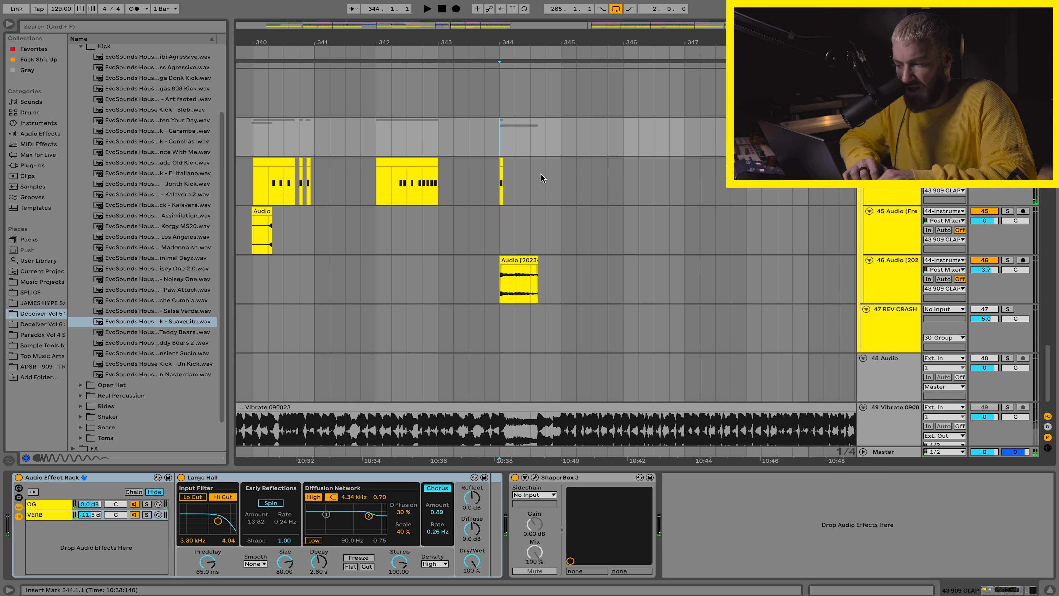
- Play the 43 909 CLAP group from bar 344 to hear its final hit and the audio clip beneath
{"action": "left_click", "coordinate": [499, 190]}
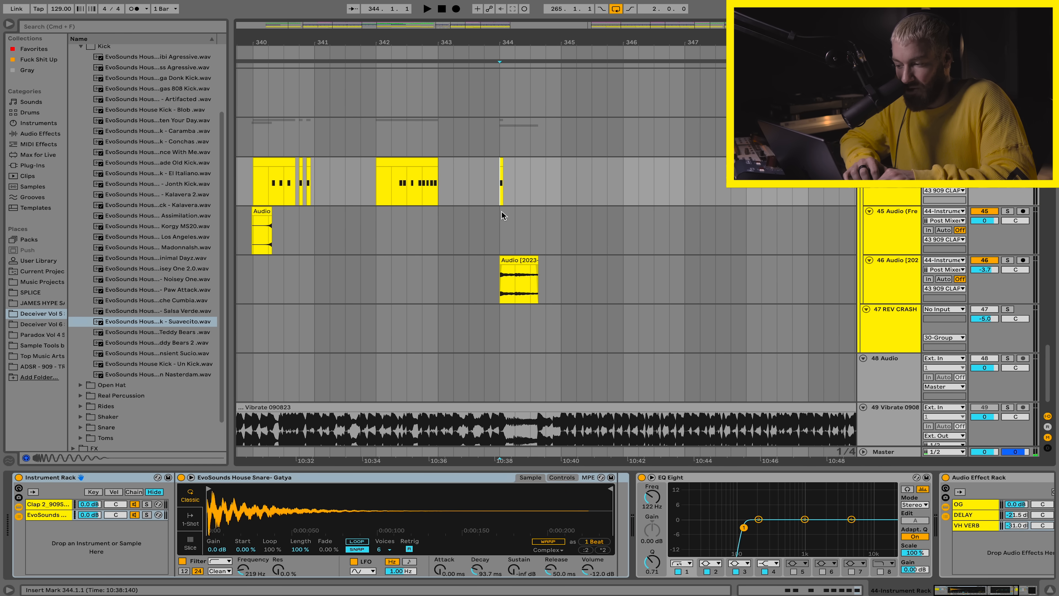
{"action": "left_click", "coordinate": [500, 142]}
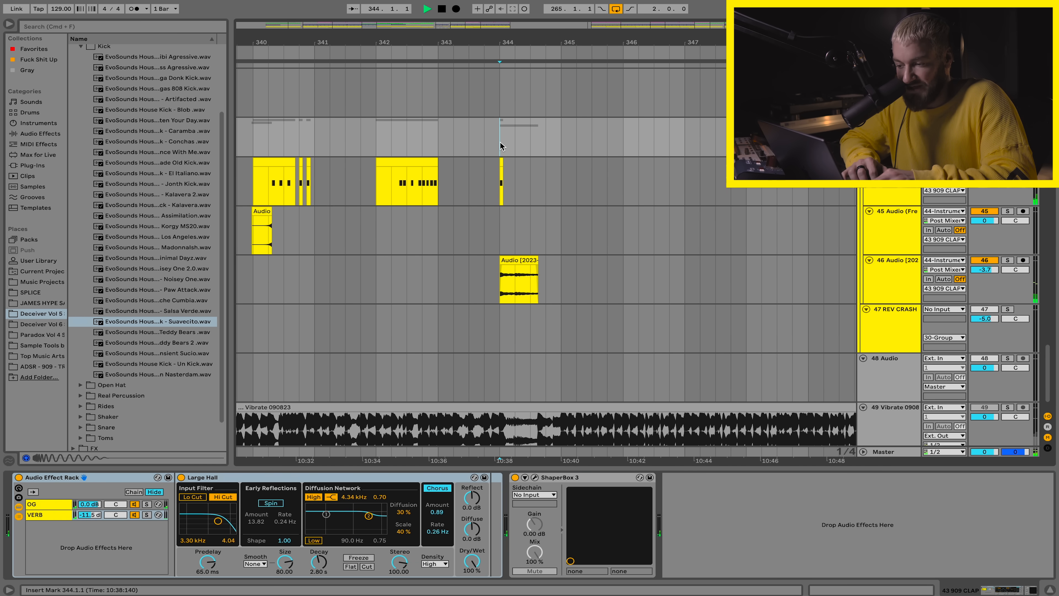
{"action": "key", "text": "space"}
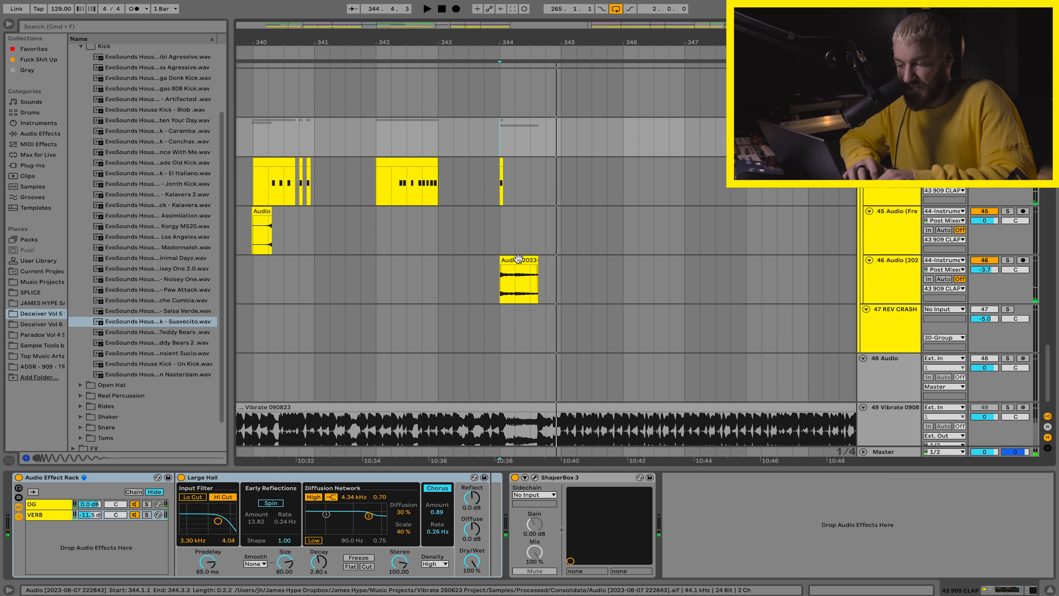
- Solo track 46 and examine the warp settings of its audio clip at bar 344
{"action": "left_click", "coordinate": [517, 260]}
{"action": "left_click", "coordinate": [500, 196]}
{"action": "left_click", "coordinate": [517, 279]}
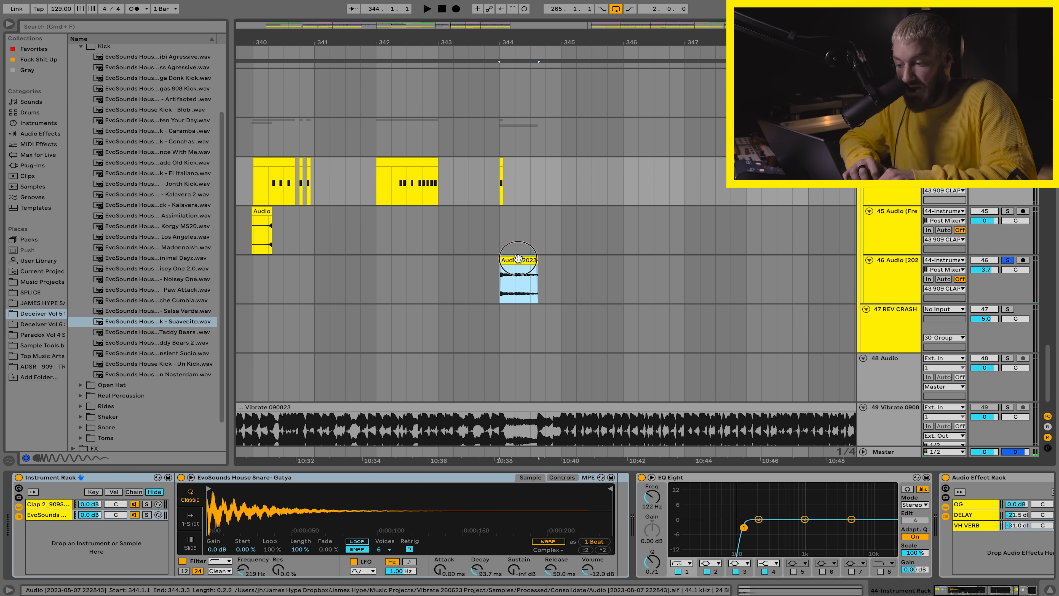
{"action": "double_click", "coordinate": [517, 280]}
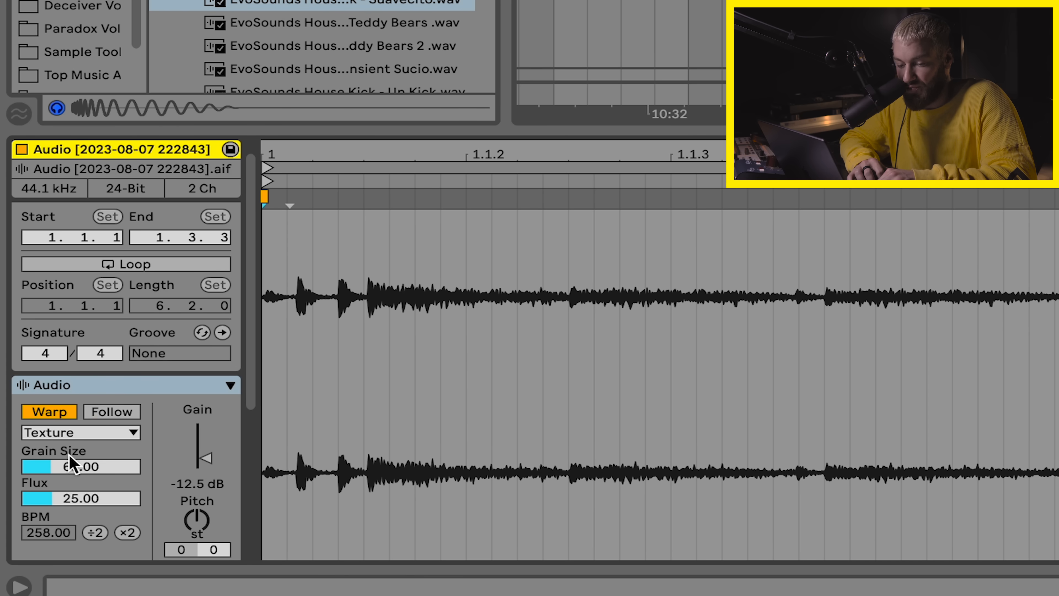
- Show track 46's devices and compare playback of its clip with Auto Pan bypassed and enabled
{"action": "key", "text": "shift+Tab"}
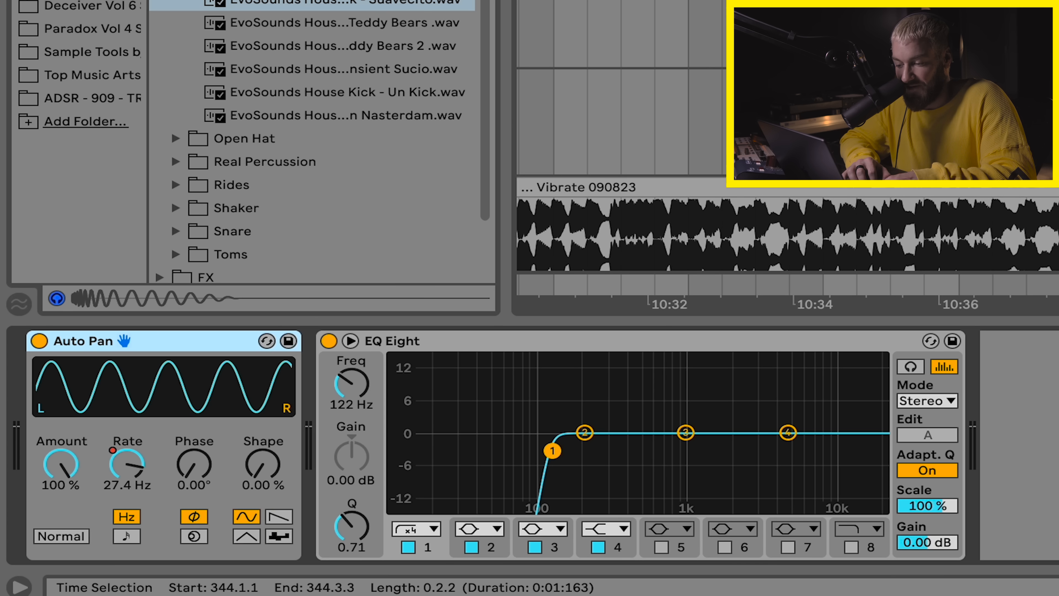
{"action": "left_click", "coordinate": [40, 342]}
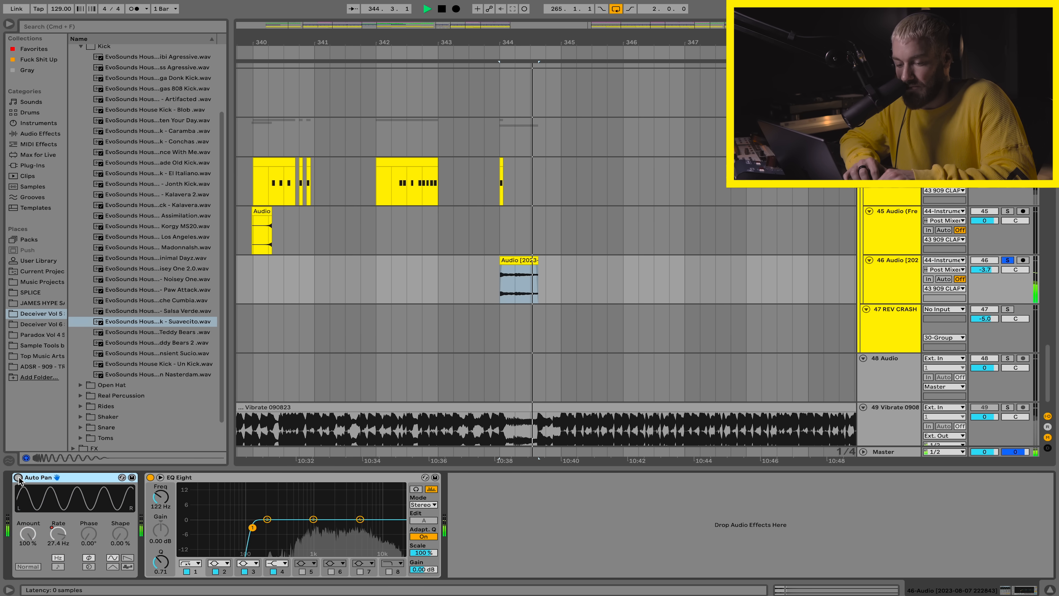
{"action": "left_click", "coordinate": [19, 477]}
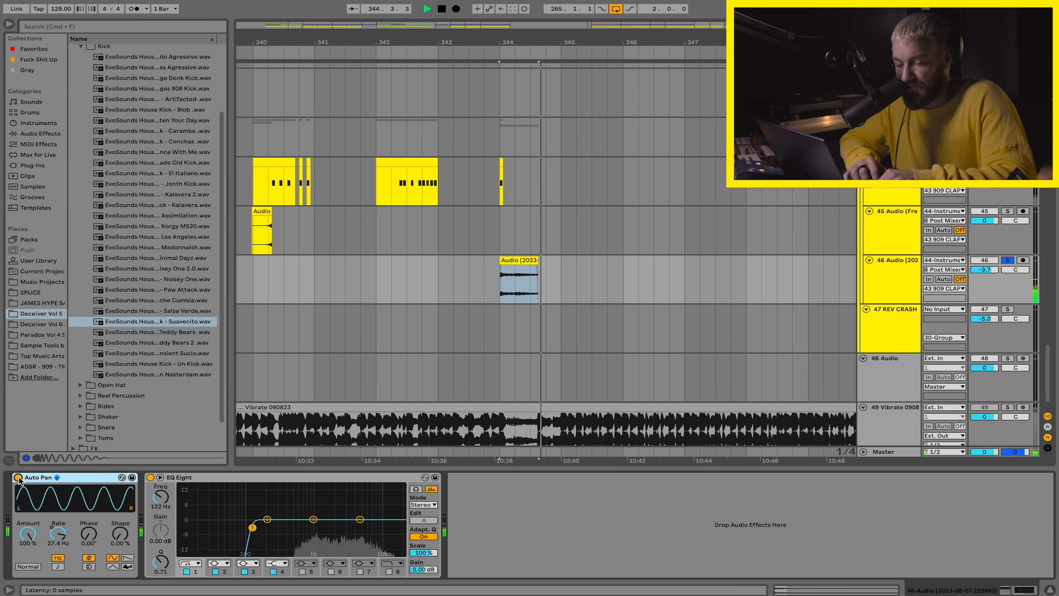
{"action": "key", "text": "space"}
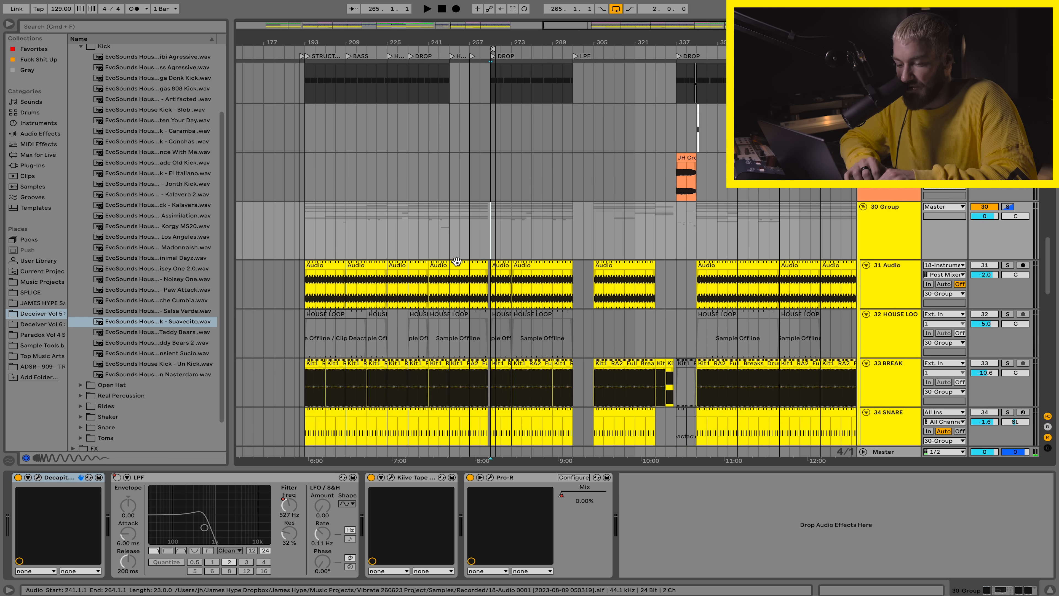
- Play the soloed 30 Group drums from the drop at bar 265 while examining the group's Decapitator settings
{"action": "left_click", "coordinate": [465, 231]}
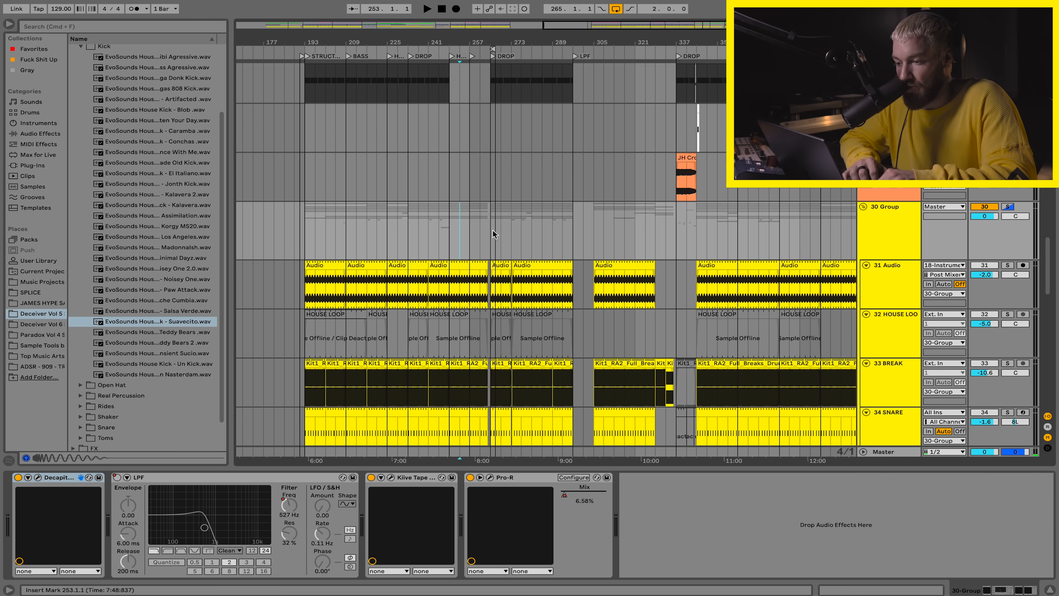
{"action": "left_click", "coordinate": [489, 238]}
{"action": "scroll", "coordinate": [490, 239], "scroll_direction": "up", "scroll_amount": 5}
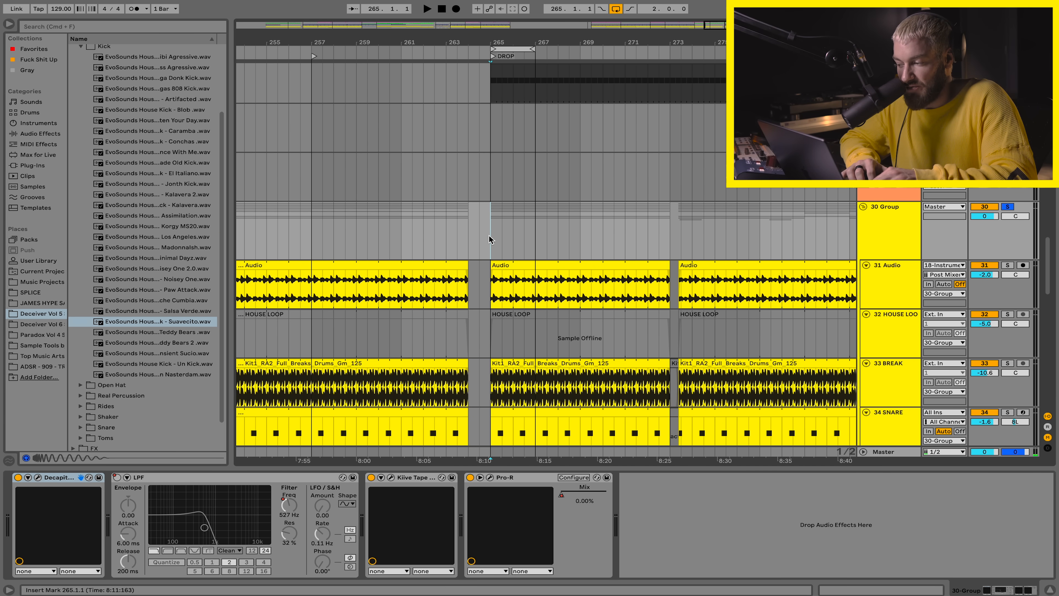
{"action": "left_click", "coordinate": [37, 477]}
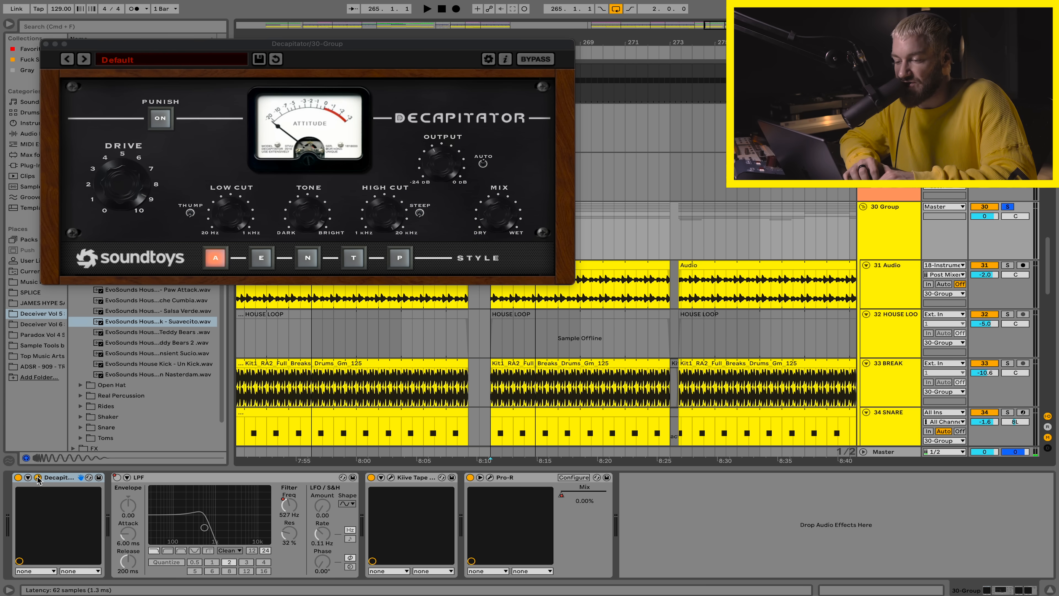
{"action": "left_click", "coordinate": [501, 190]}
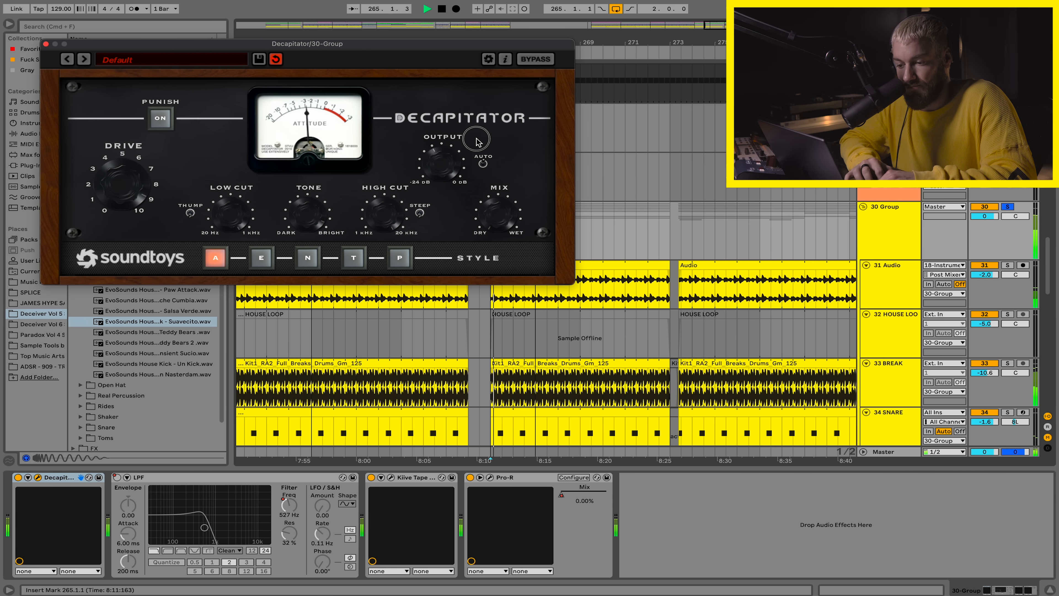
{"action": "key", "text": "space"}
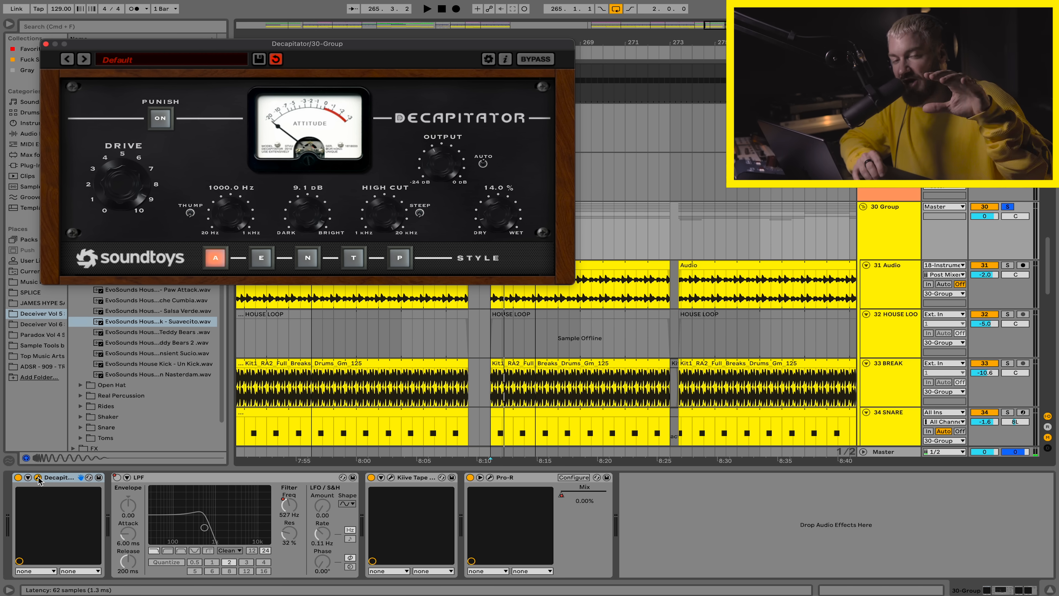
- Inspect the drum group's Kiive Tape Face with its Drum Buss preset, and check its Pro-R reverb
{"action": "left_click", "coordinate": [391, 477]}
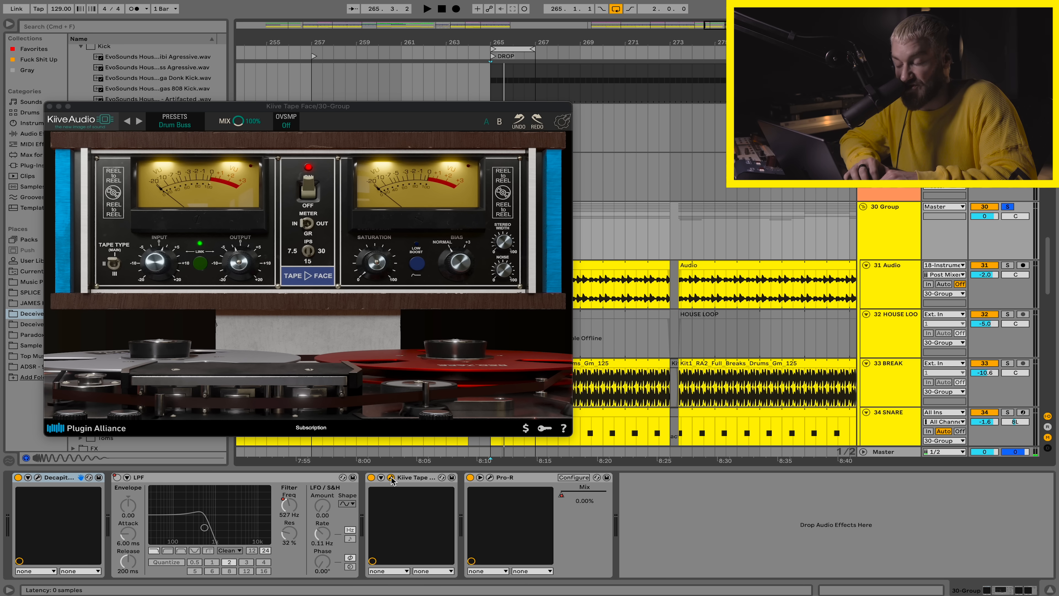
{"action": "left_click", "coordinate": [391, 477]}
{"action": "left_click", "coordinate": [489, 477]}
{"action": "left_click", "coordinate": [490, 477]}
{"action": "scroll", "coordinate": [524, 261], "scroll_direction": "down", "scroll_amount": 4}
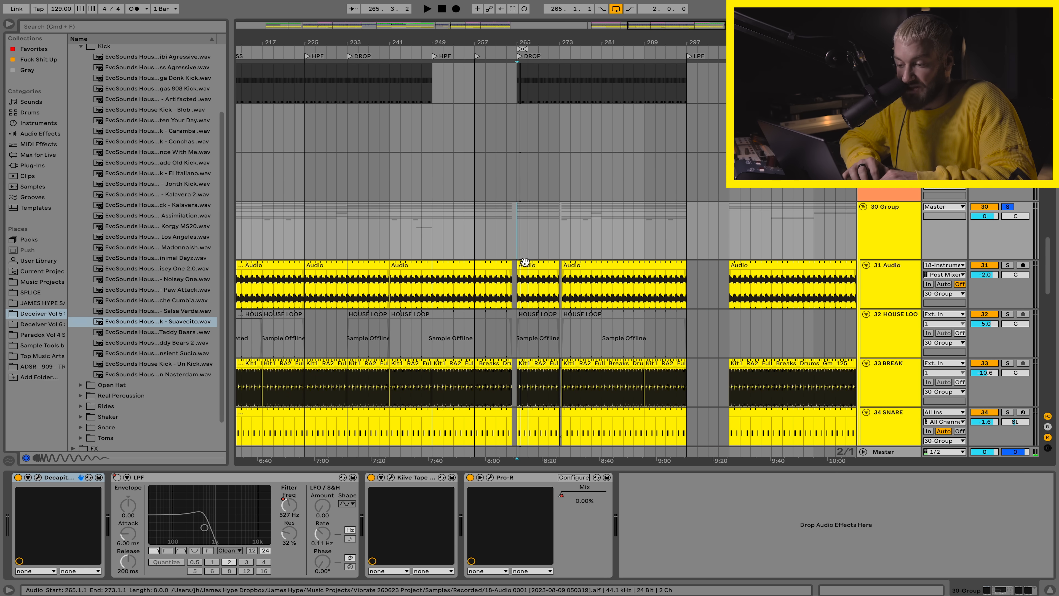
- Locate track 8's Granulator II 2 build-up clip at bar 329 and audition it soloed
{"action": "scroll", "coordinate": [524, 261], "scroll_direction": "down", "scroll_amount": 3}
{"action": "scroll", "coordinate": [500, 250], "scroll_direction": "up", "scroll_amount": 15}
{"action": "left_click", "coordinate": [461, 153]}
{"action": "scroll", "coordinate": [486, 152], "scroll_direction": "right", "scroll_amount": 3}
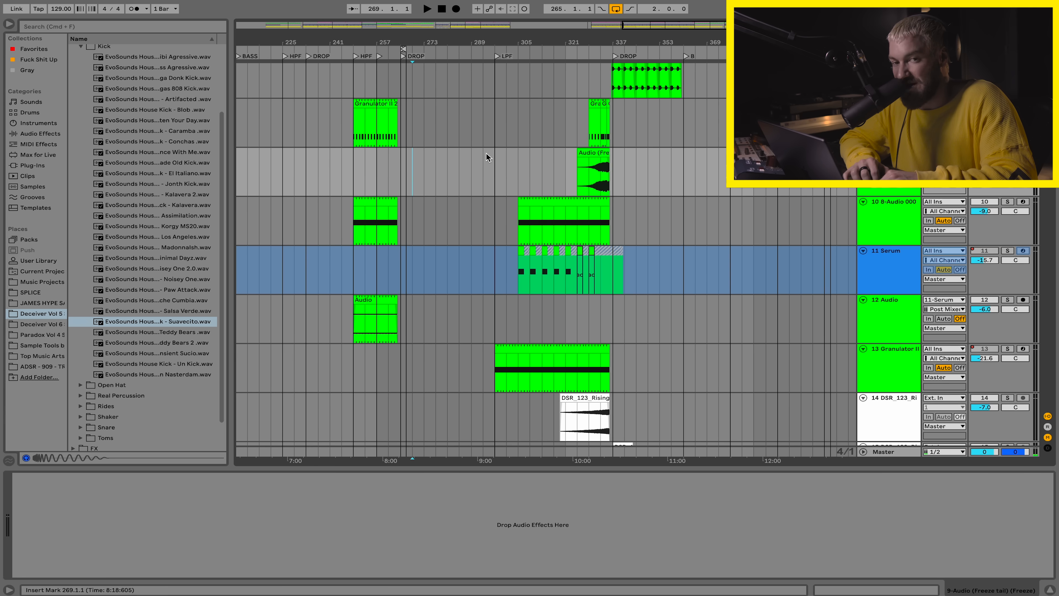
{"action": "scroll", "coordinate": [486, 152], "scroll_direction": "up", "scroll_amount": 2}
{"action": "scroll", "coordinate": [559, 185], "scroll_direction": "up", "scroll_amount": 8}
{"action": "left_click", "coordinate": [526, 147]}
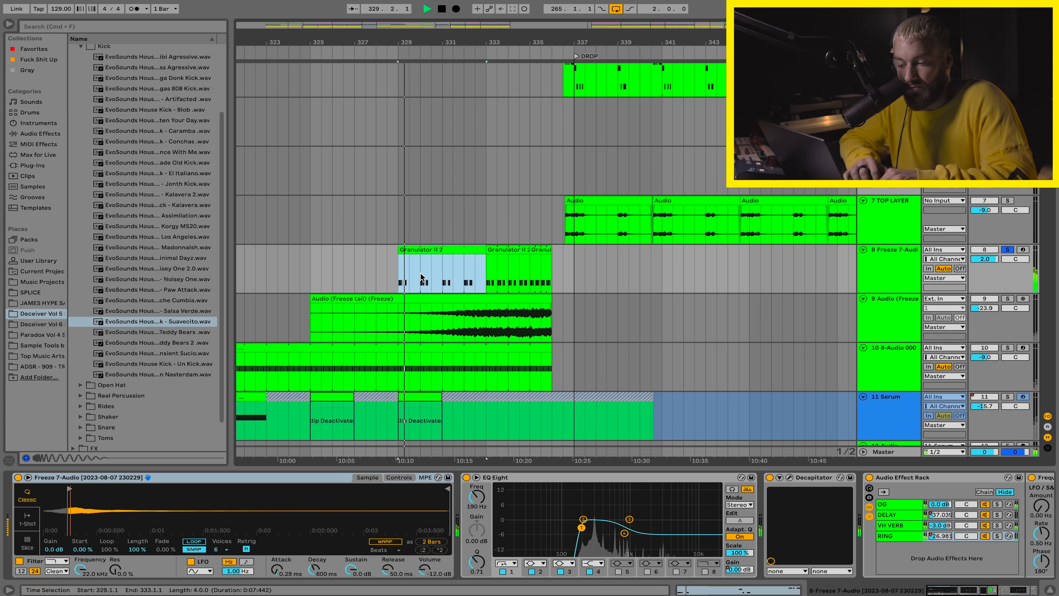
{"action": "key", "text": "space"}
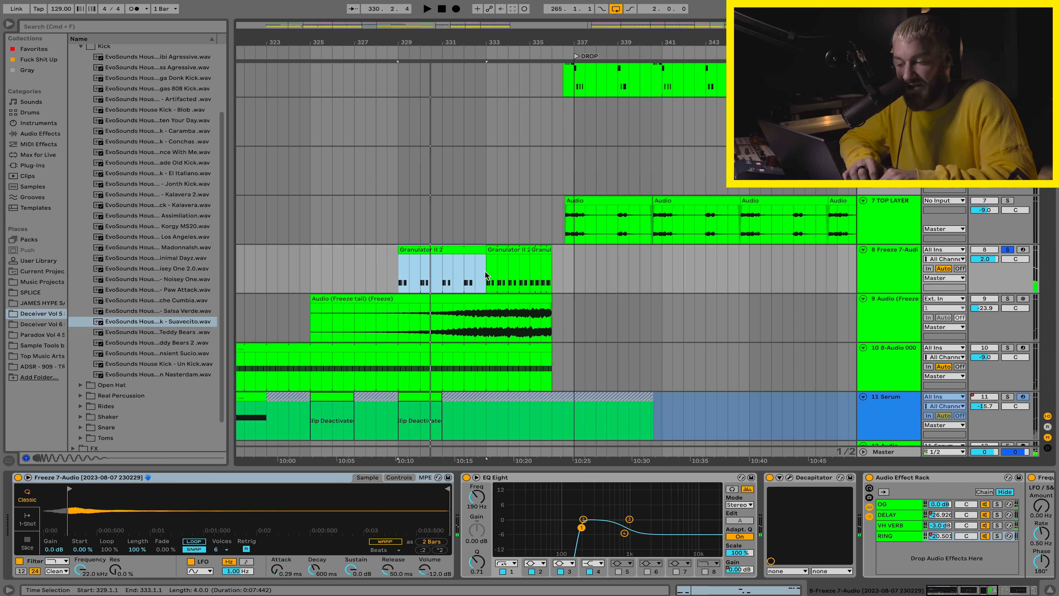
- Play the track 8 build-up from bar 331.3 and examine its effect chain and automation
{"action": "left_click", "coordinate": [578, 78]}
{"action": "left_click", "coordinate": [460, 312]}
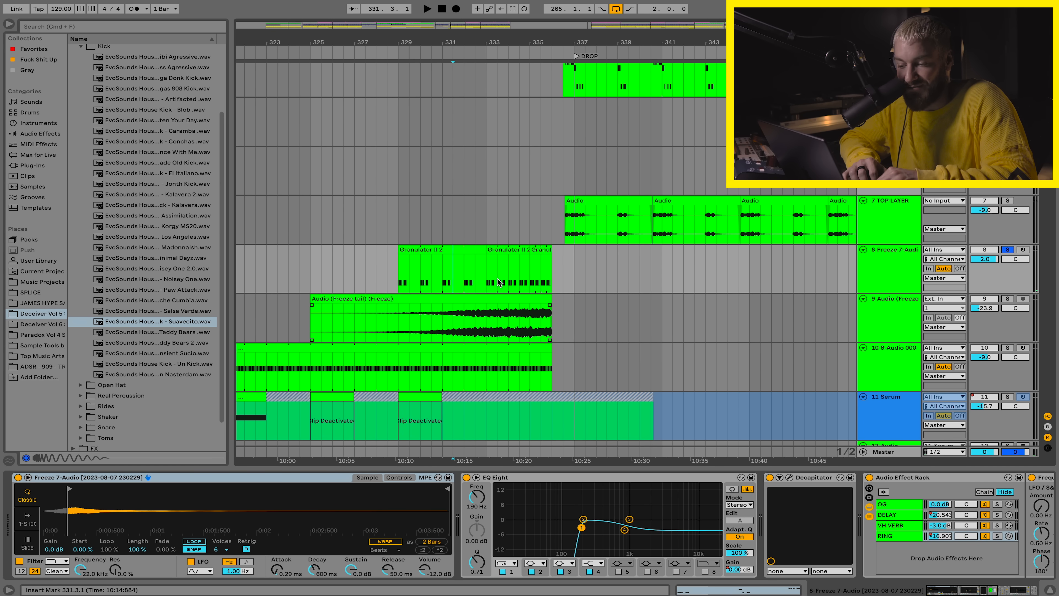
{"action": "key", "text": "space"}
{"action": "scroll", "coordinate": [644, 505], "scroll_direction": "right", "scroll_amount": 5}
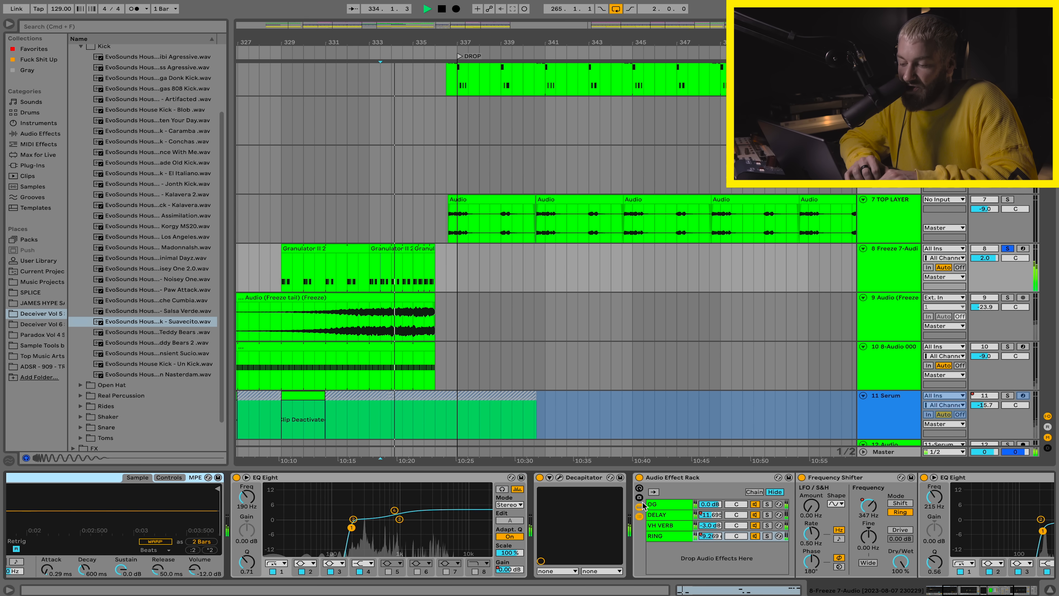
{"action": "scroll", "coordinate": [644, 505], "scroll_direction": "right", "scroll_amount": 3}
{"action": "key", "text": "a"}
- Audition the soloed Audio (Freeze tail) riser on track 9 from bar 331.3
{"action": "scroll", "coordinate": [542, 377], "scroll_direction": "down", "scroll_amount": 5}
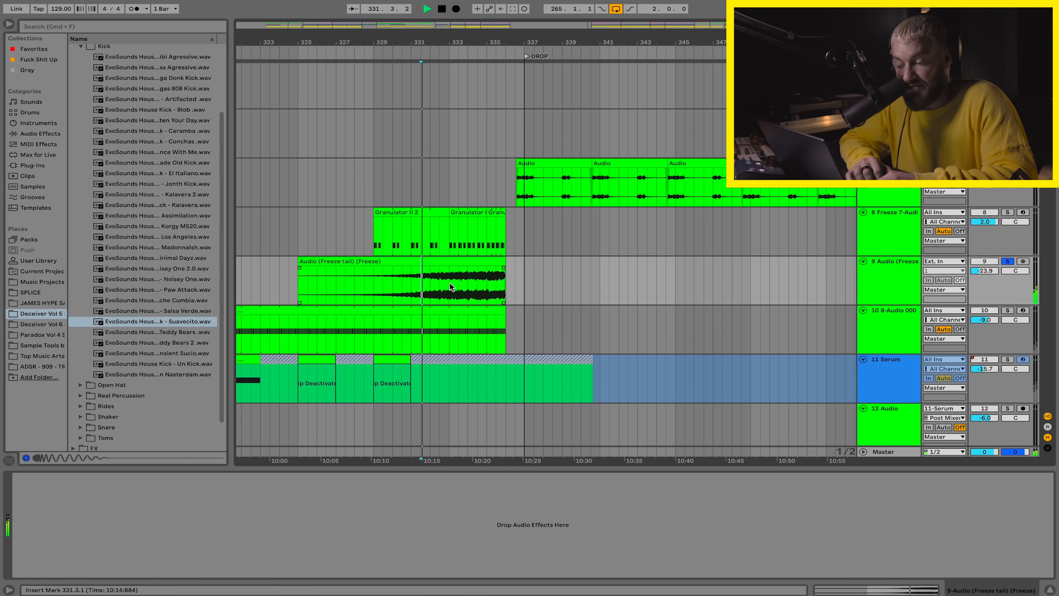
{"action": "scroll", "coordinate": [451, 287], "scroll_direction": "down", "scroll_amount": 2}
{"action": "scroll", "coordinate": [450, 287], "scroll_direction": "right", "scroll_amount": 2}
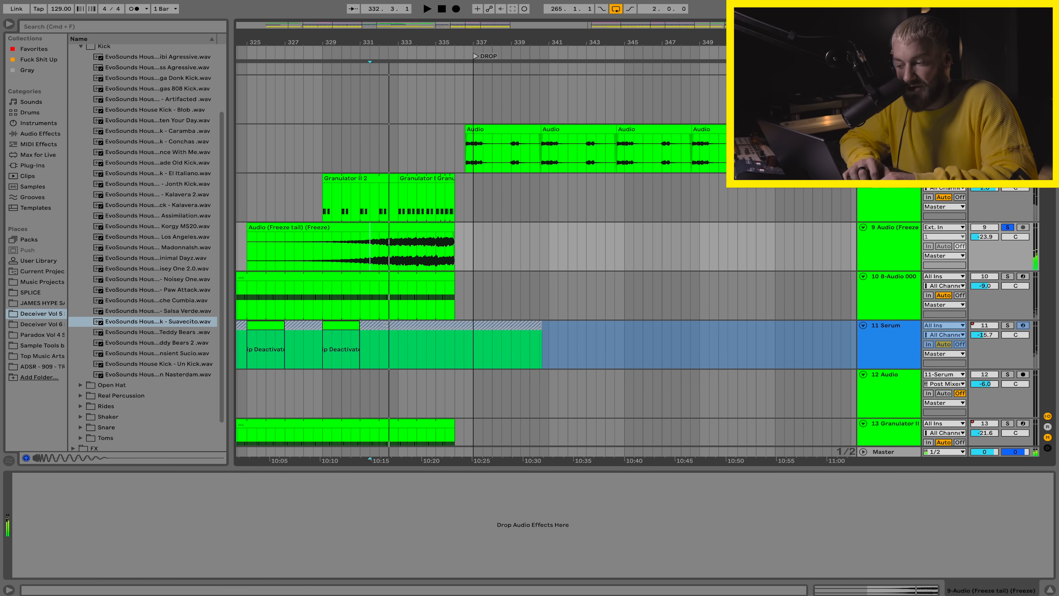
- Insert an audio track below track 8, route track 8's post-mixer signal into it and record its last note from bar 335.4
{"action": "key", "text": "super+t"}
{"action": "key", "text": "plus"}
{"action": "left_click", "coordinate": [503, 216]}
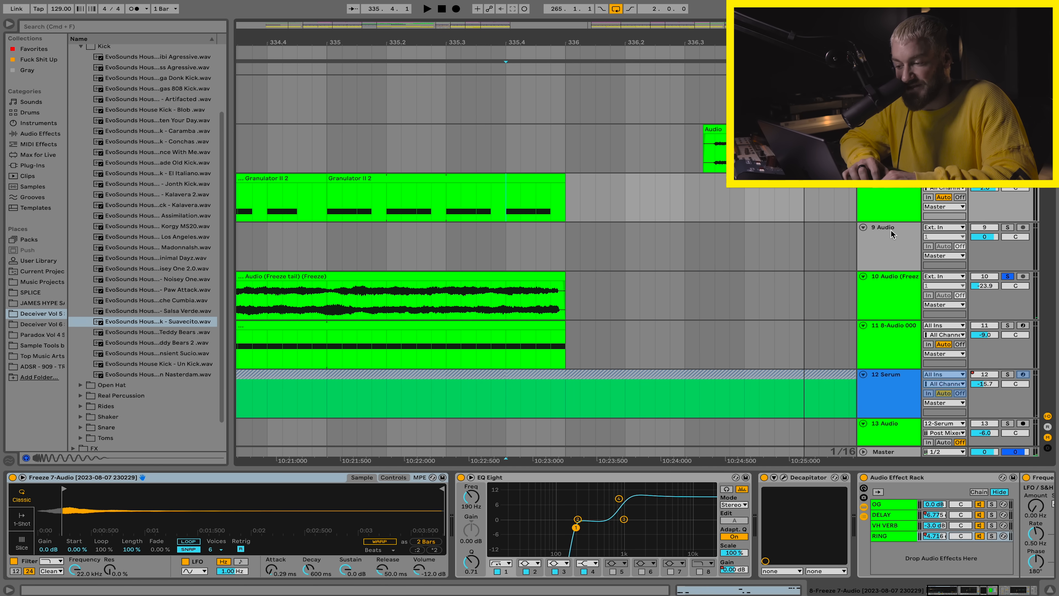
{"action": "left_click", "coordinate": [396, 240]}
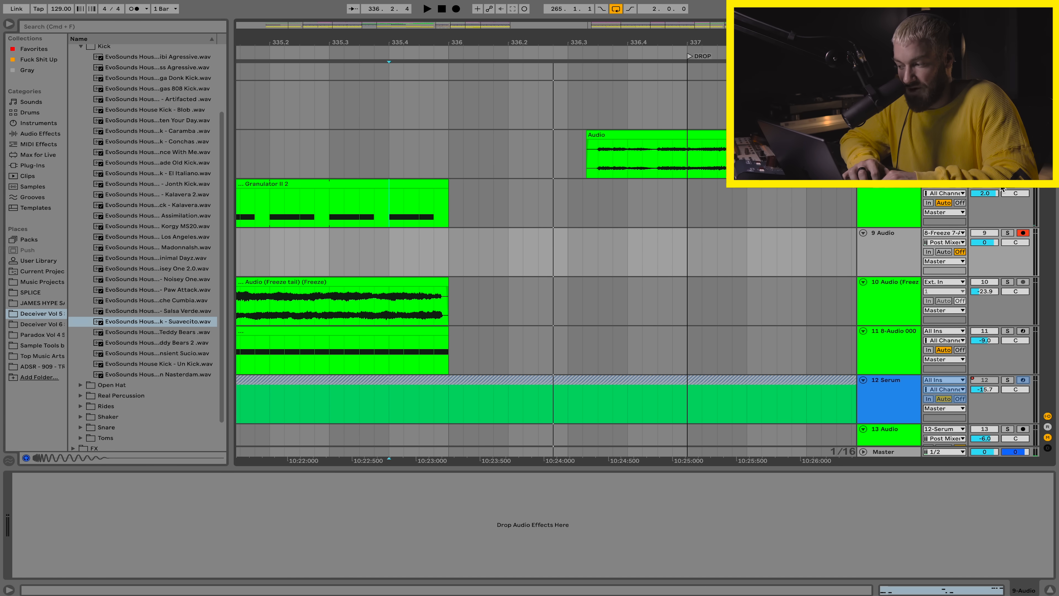
{"action": "left_click", "coordinate": [455, 8]}
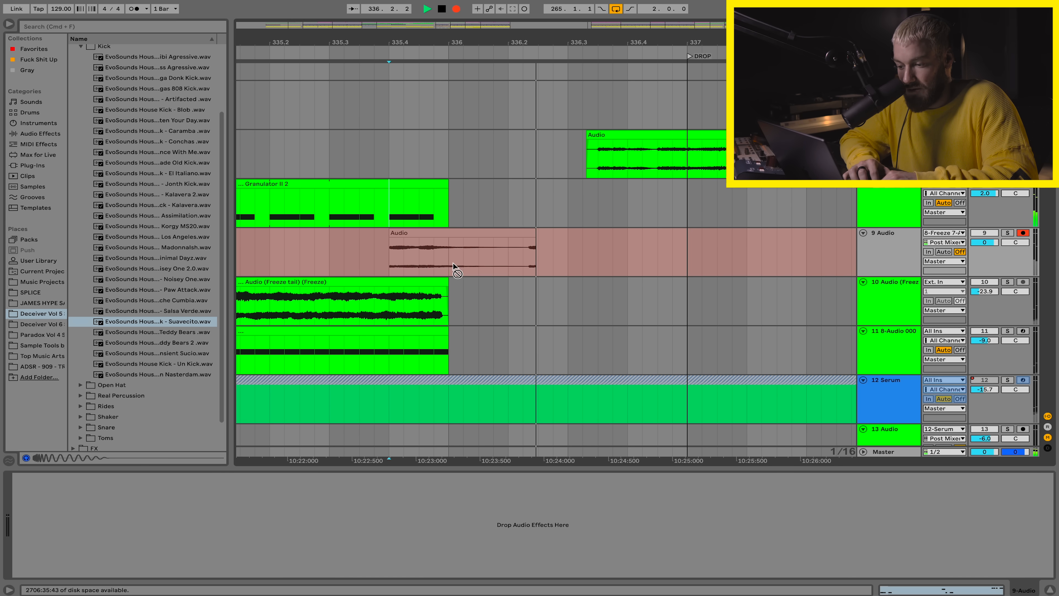
{"action": "key", "text": "minus"}
{"action": "key", "text": "space"}
- Set the new recording's warp mode to Texture and its clip BPM to 999
{"action": "left_click", "coordinate": [480, 233]}
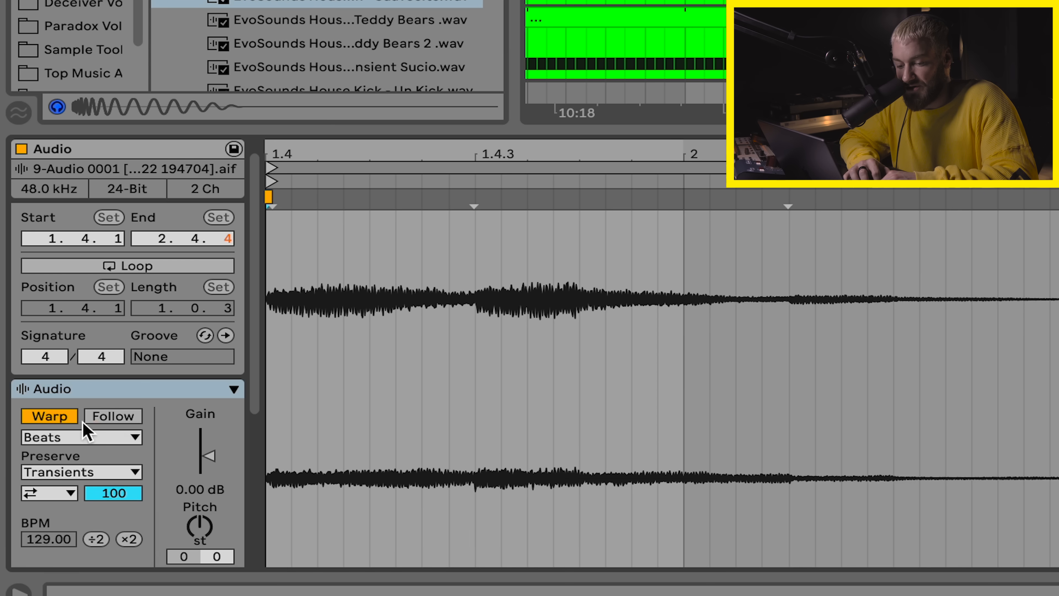
{"action": "left_click", "coordinate": [34, 519]}
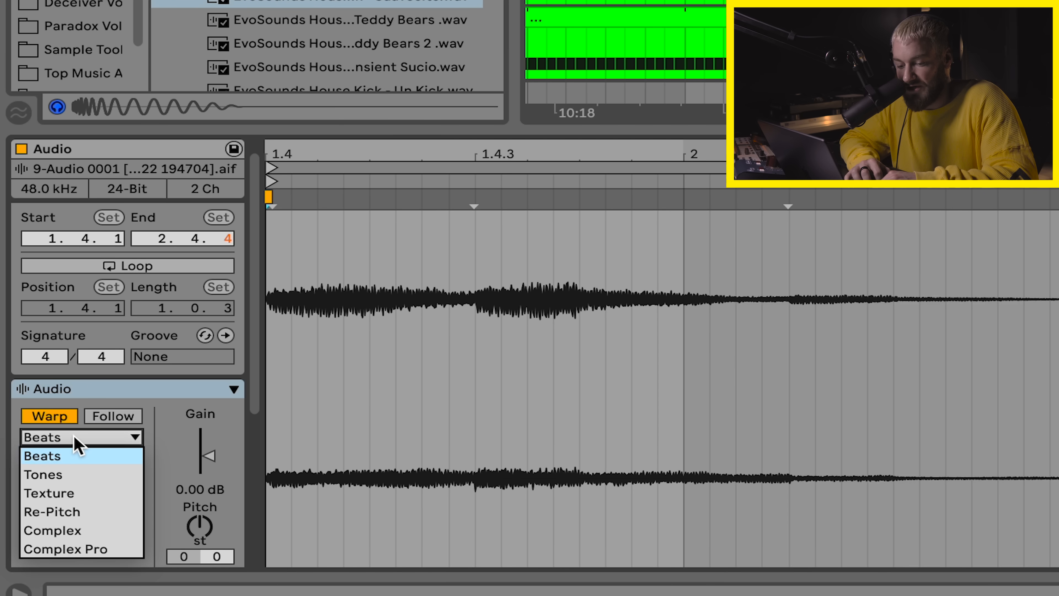
{"action": "left_click", "coordinate": [75, 496]}
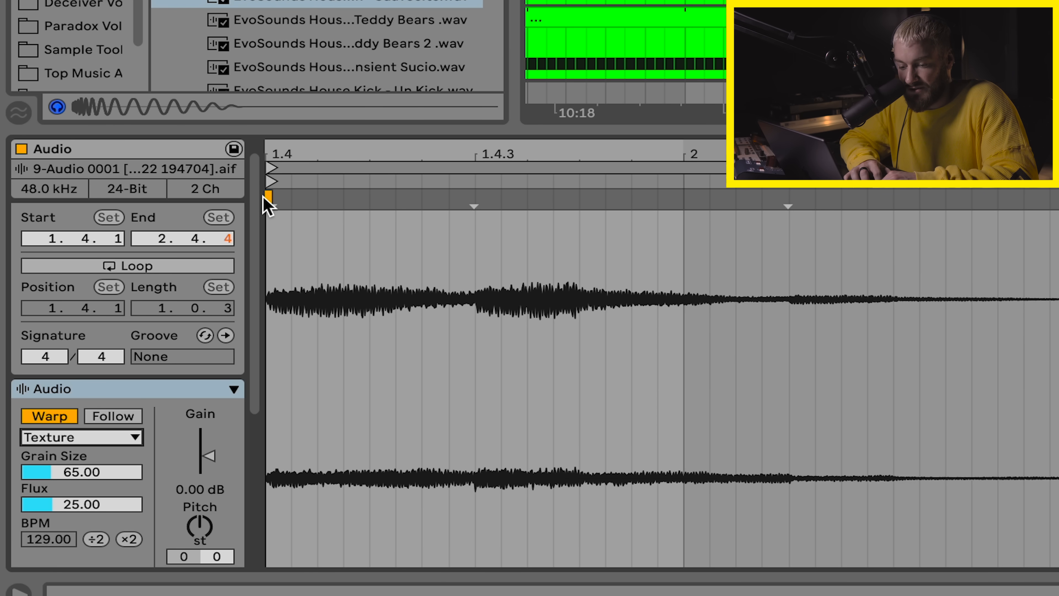
{"action": "left_click_drag", "start_coordinate": [46, 539], "coordinate": [45, 500]}
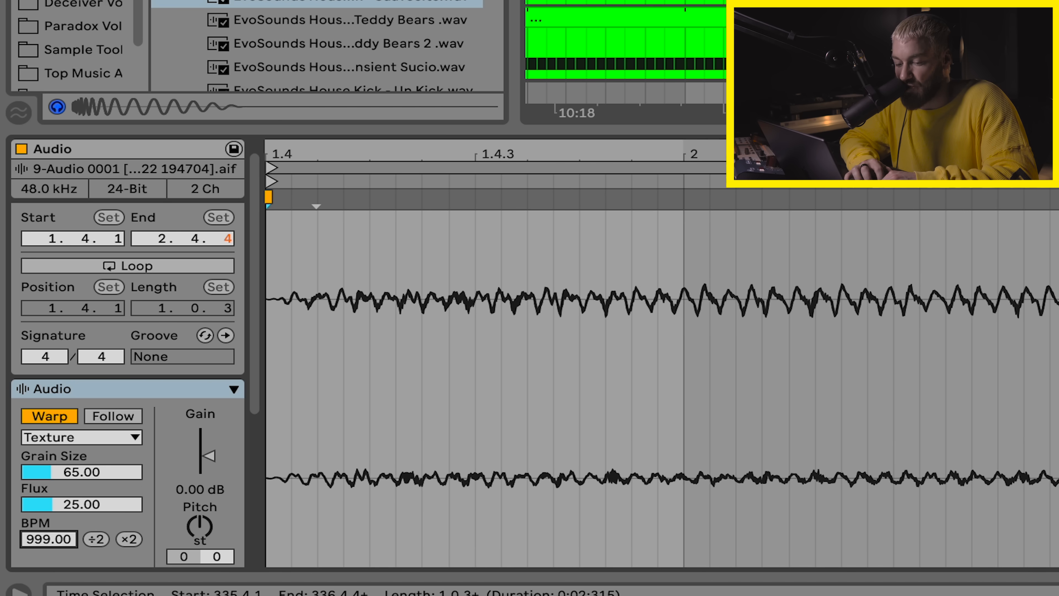
- Lengthen and reverse the stretched recording on track 9, and play it soloed from bar 339
{"action": "left_click_drag", "start_coordinate": [537, 251], "coordinate": [663, 235]}
{"action": "left_click", "coordinate": [594, 258]}
{"action": "key", "text": "space"}
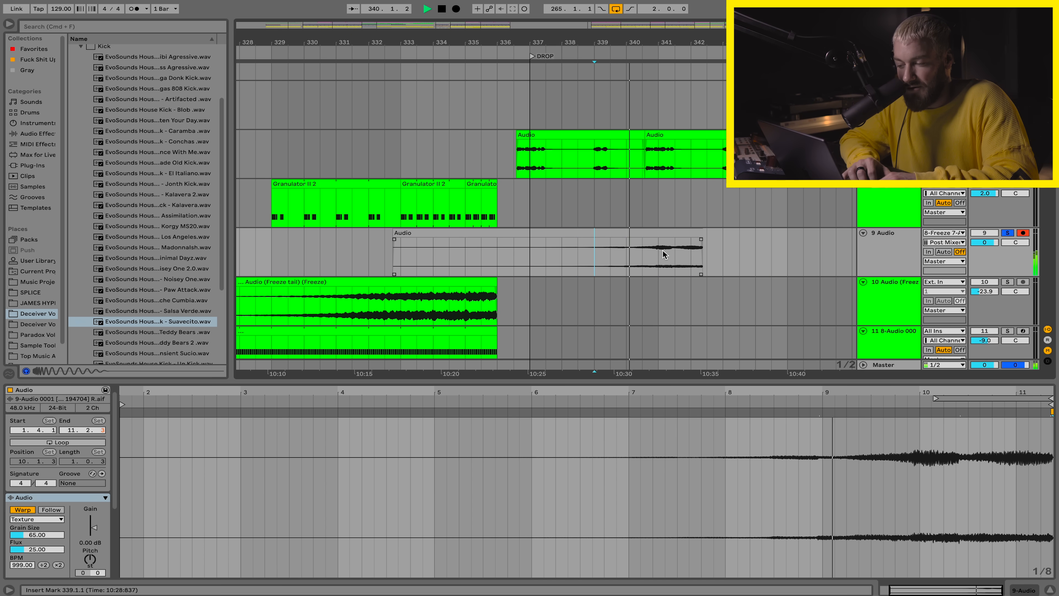
- Delete the reversed test recording from track 9
{"action": "scroll", "coordinate": [651, 251], "scroll_direction": "down", "scroll_amount": 3}
{"action": "scroll", "coordinate": [662, 255], "scroll_direction": "down", "scroll_amount": 2}
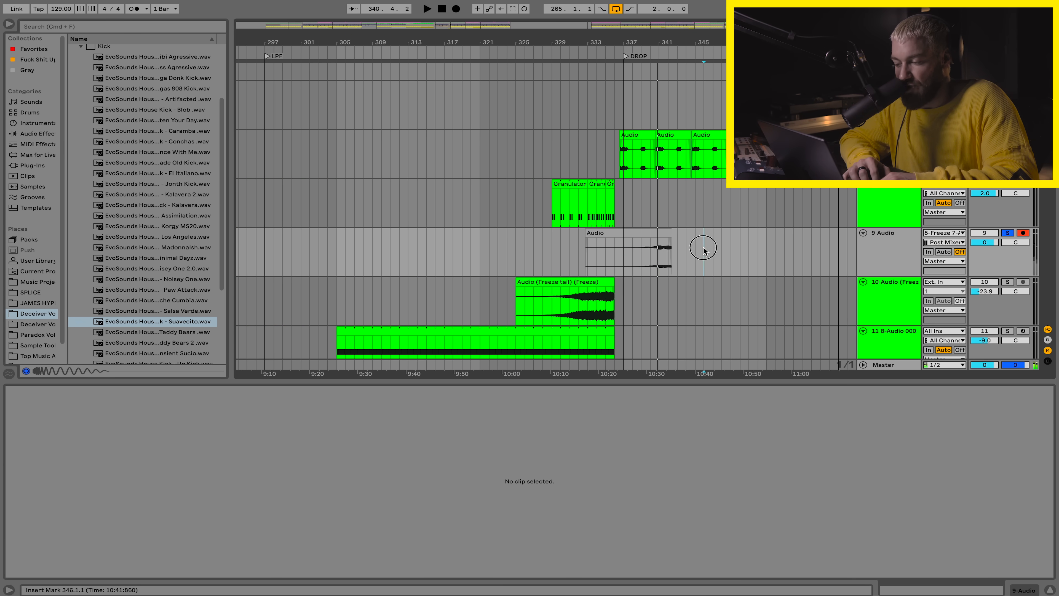
{"action": "left_click_drag", "start_coordinate": [702, 246], "coordinate": [513, 249]}
{"action": "key", "text": "Delete"}
- Play from bar 313 with track 11's Arpeggiator, sampler and EQ Eight chain displayed
{"action": "scroll", "coordinate": [569, 229], "scroll_direction": "down", "scroll_amount": 3}
{"action": "scroll", "coordinate": [558, 236], "scroll_direction": "down", "scroll_amount": 2}
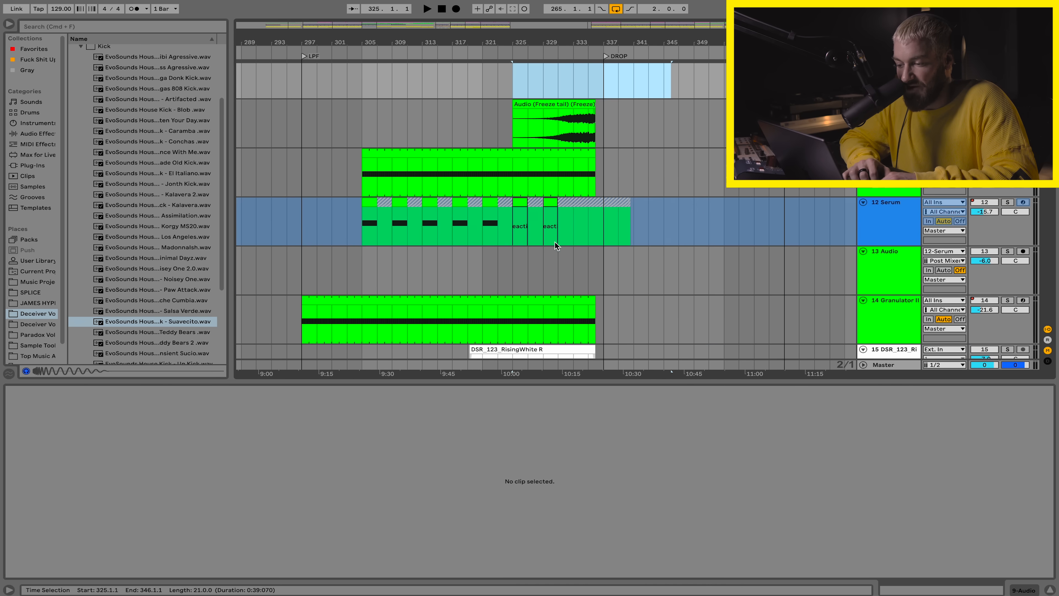
{"action": "left_click", "coordinate": [422, 178]}
{"action": "key", "text": "shift+Tab"}
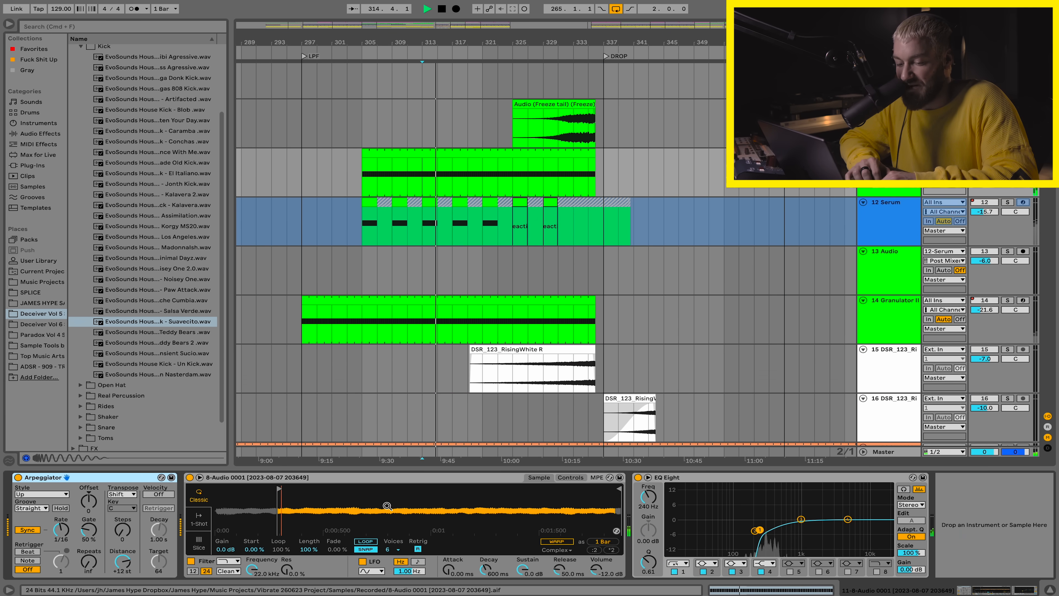
{"action": "key", "text": "space"}
- Unfreeze the Serum track 12
{"action": "scroll", "coordinate": [442, 208], "scroll_direction": "down", "scroll_amount": 2}
{"action": "left_click", "coordinate": [442, 186]}
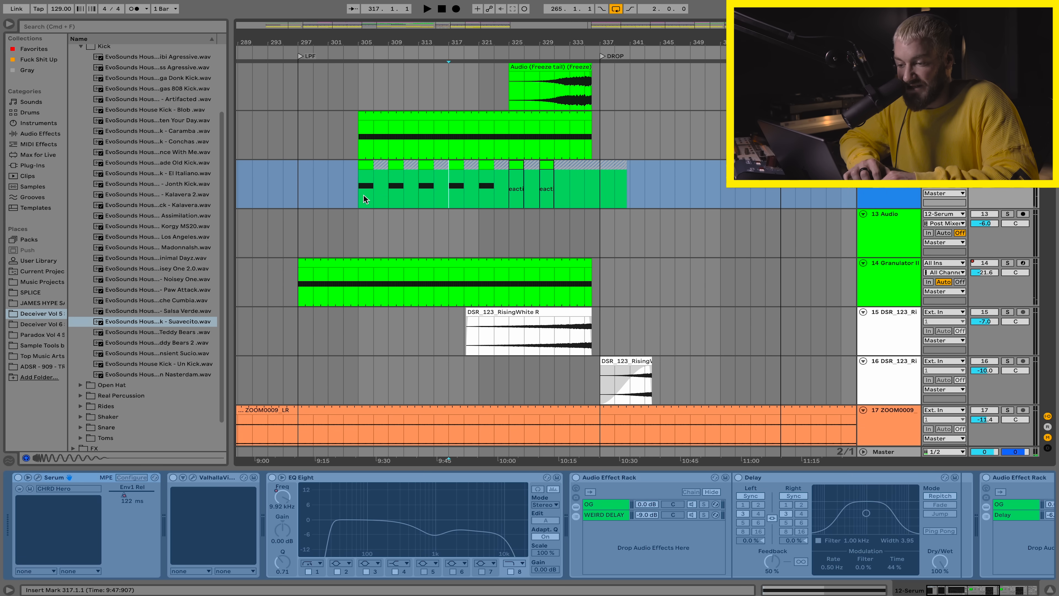
{"action": "right_click", "coordinate": [867, 189]}
{"action": "left_click", "coordinate": [881, 251]}
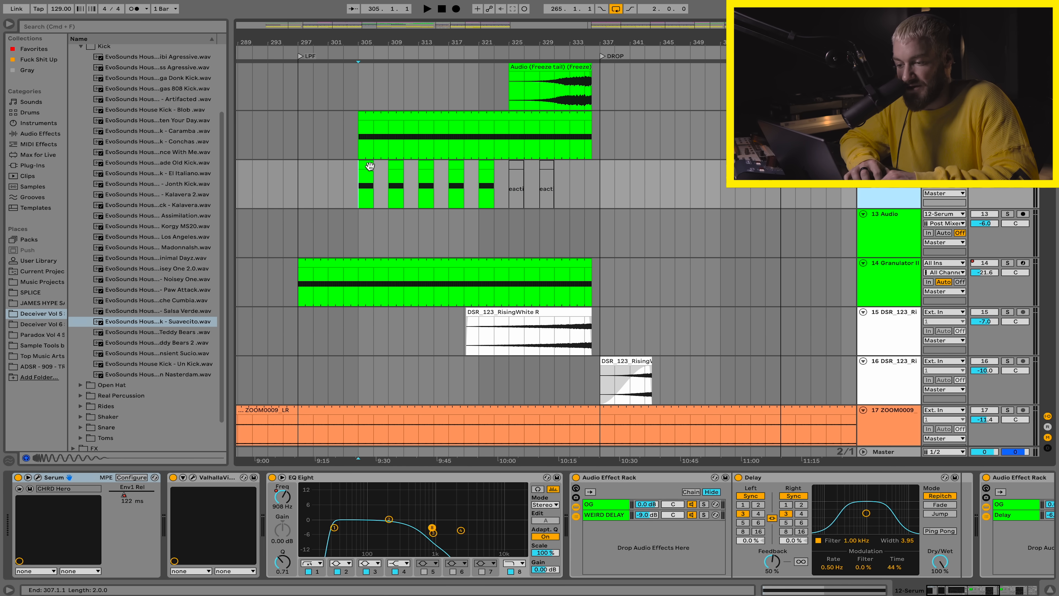
- Play track 12's first Serum clip from bar 305 and examine the track's delay racks and Frequency Shifter
{"action": "left_click", "coordinate": [370, 166]}
{"action": "key", "text": "space"}
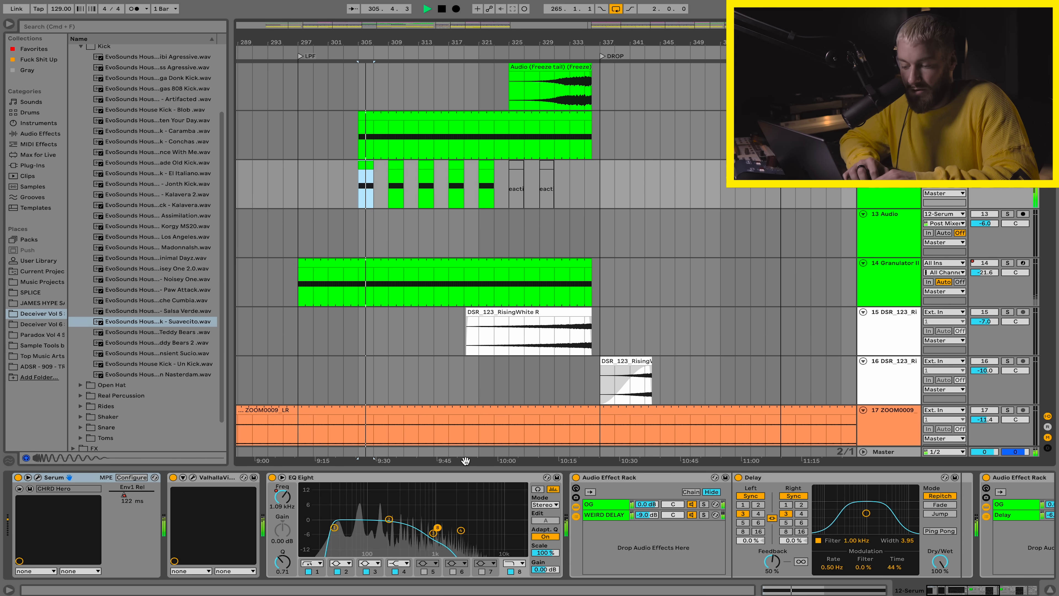
{"action": "scroll", "coordinate": [488, 514], "scroll_direction": "right", "scroll_amount": 10}
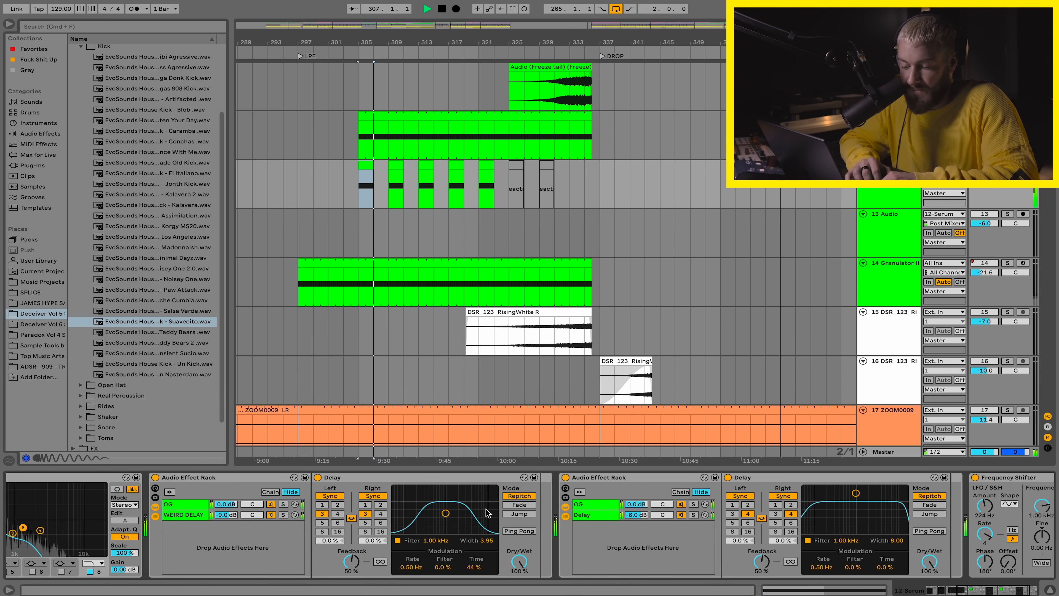
{"action": "scroll", "coordinate": [488, 513], "scroll_direction": "right", "scroll_amount": 4}
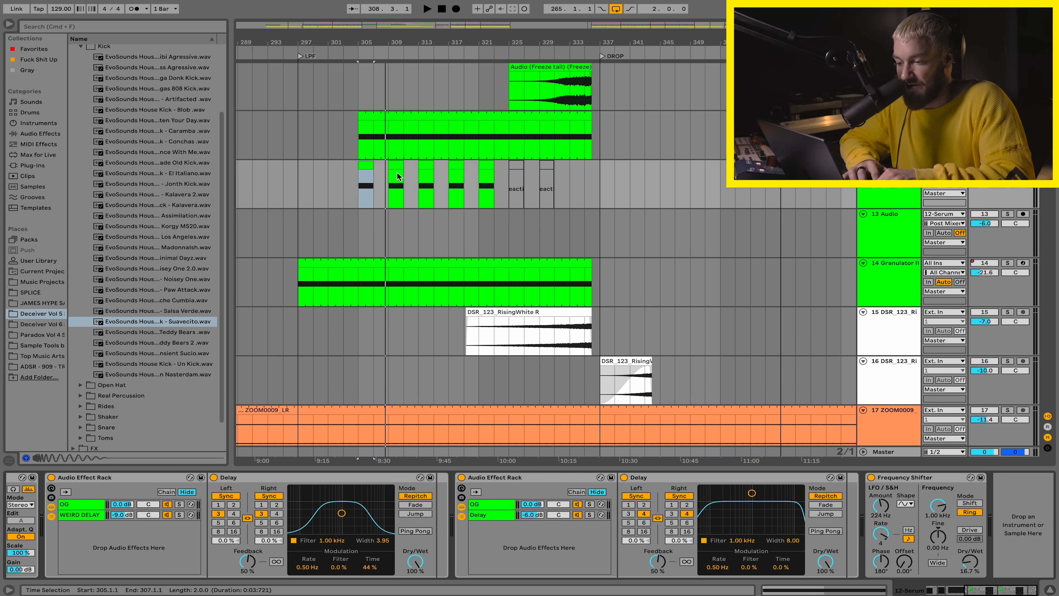
- Display the automation lanes and play the Serum clip from bar 321 to review its automation
{"action": "key", "text": "a"}
{"action": "left_click", "coordinate": [410, 140]}
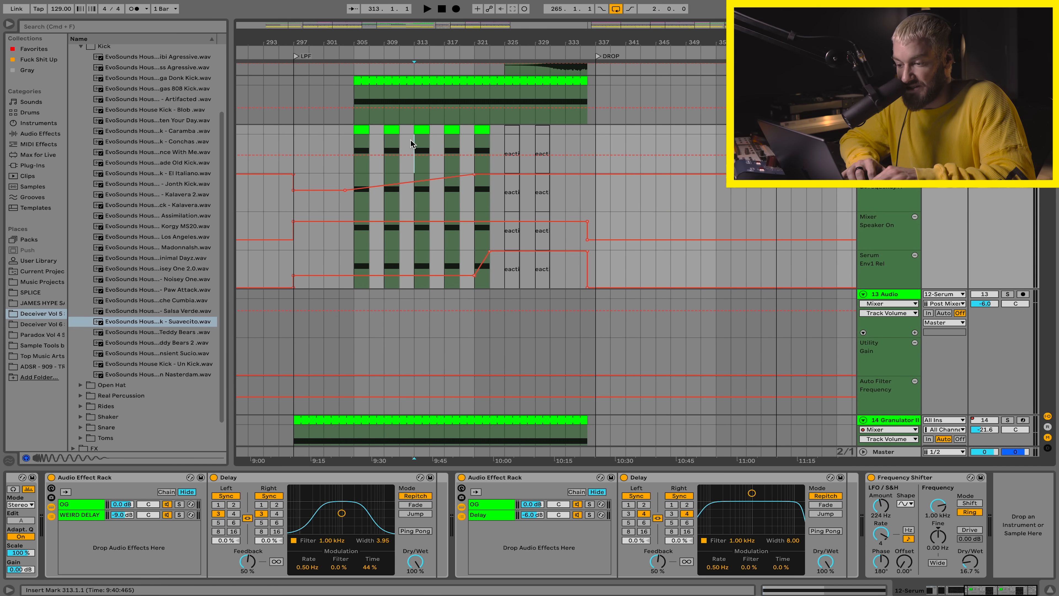
{"action": "left_click", "coordinate": [361, 129]}
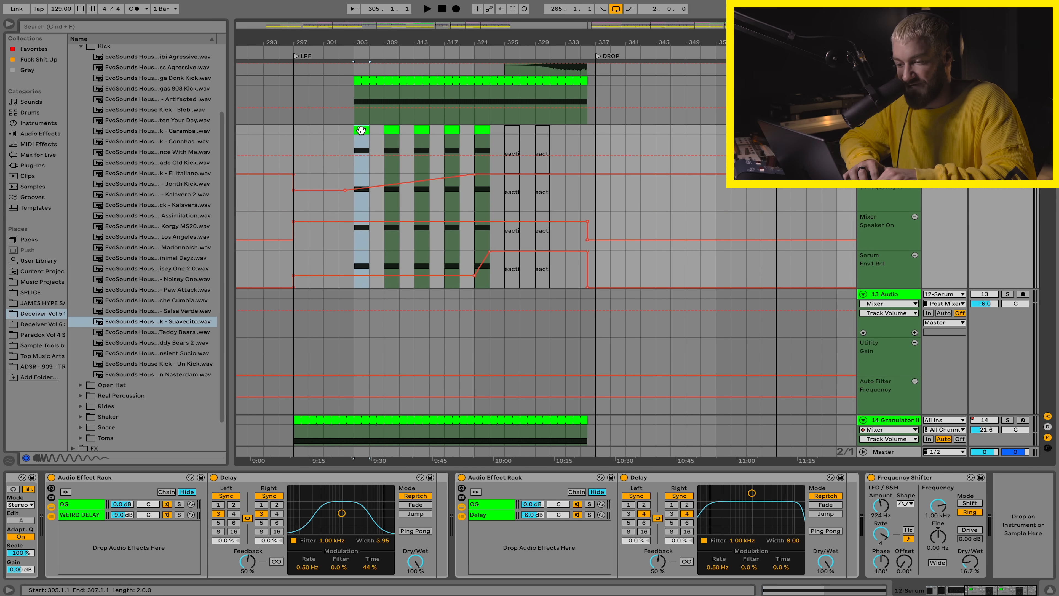
{"action": "left_click", "coordinate": [480, 129]}
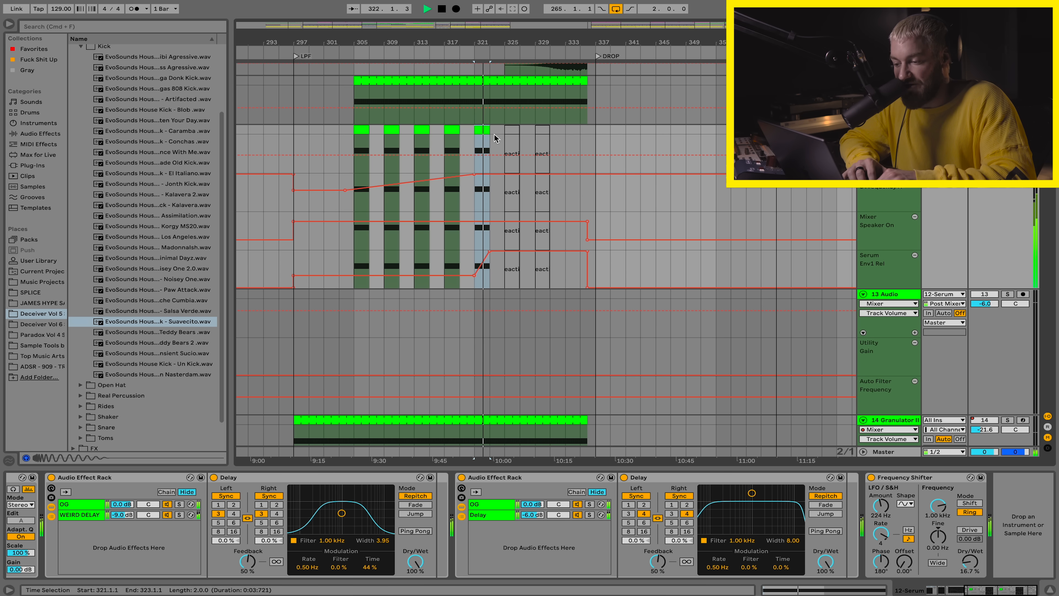
{"action": "key", "text": "minus"}
{"action": "key", "text": "minus"}
{"action": "key", "text": "minus"}
{"action": "key", "text": "space"}
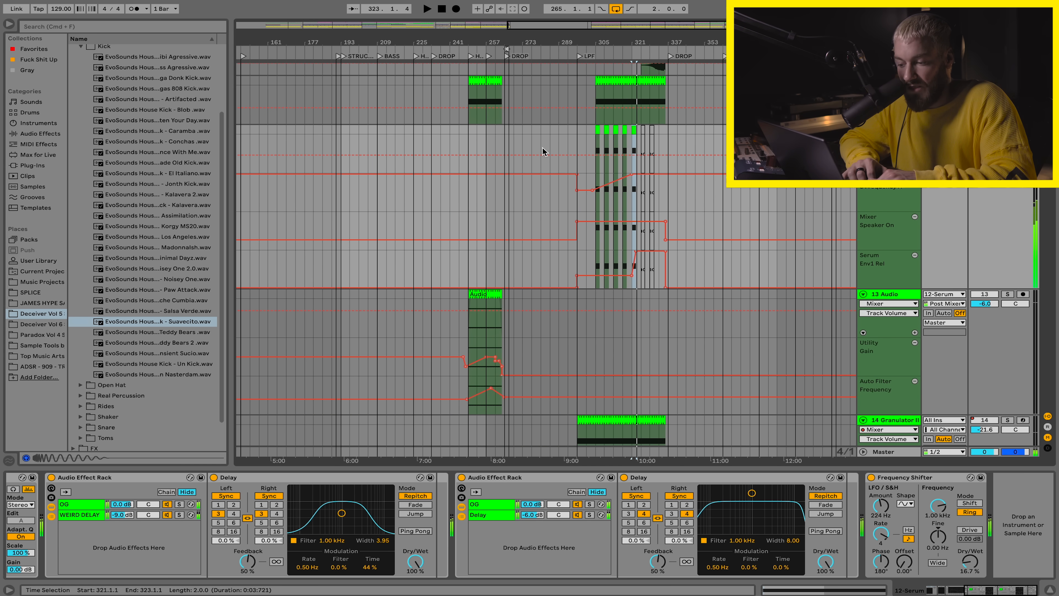
- Solo the Granulator II track 14 and play it from bar 309
{"action": "scroll", "coordinate": [542, 150], "scroll_direction": "down", "scroll_amount": 8}
{"action": "left_click", "coordinate": [607, 155]}
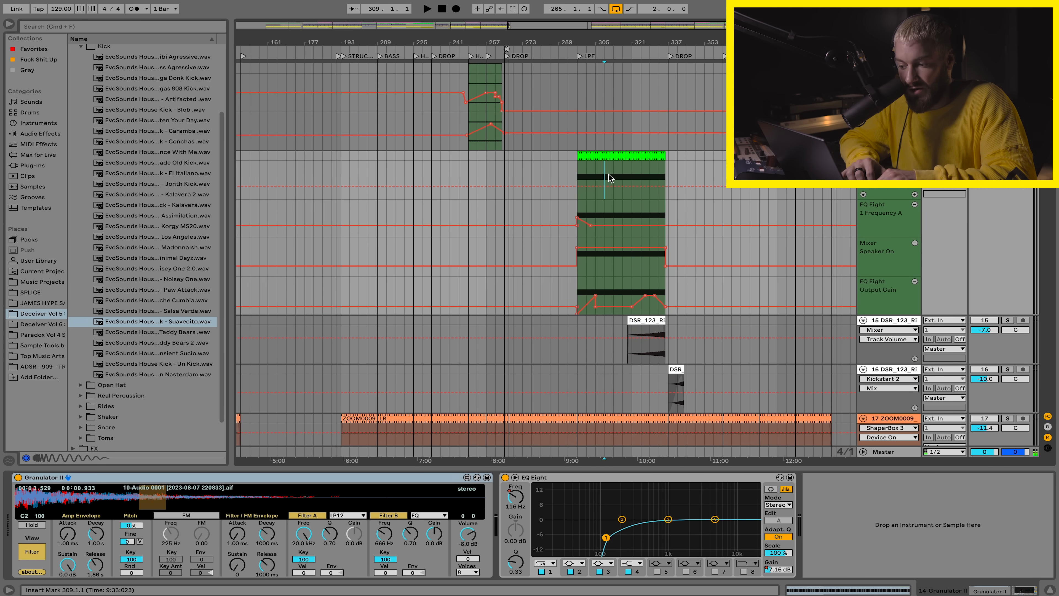
{"action": "key", "text": "z"}
{"action": "key", "text": "space"}
- Review the Serum clips around bar 305, and play the soloed Granulator II track 14 from bar 307
{"action": "scroll", "coordinate": [608, 174], "scroll_direction": "up", "scroll_amount": 5}
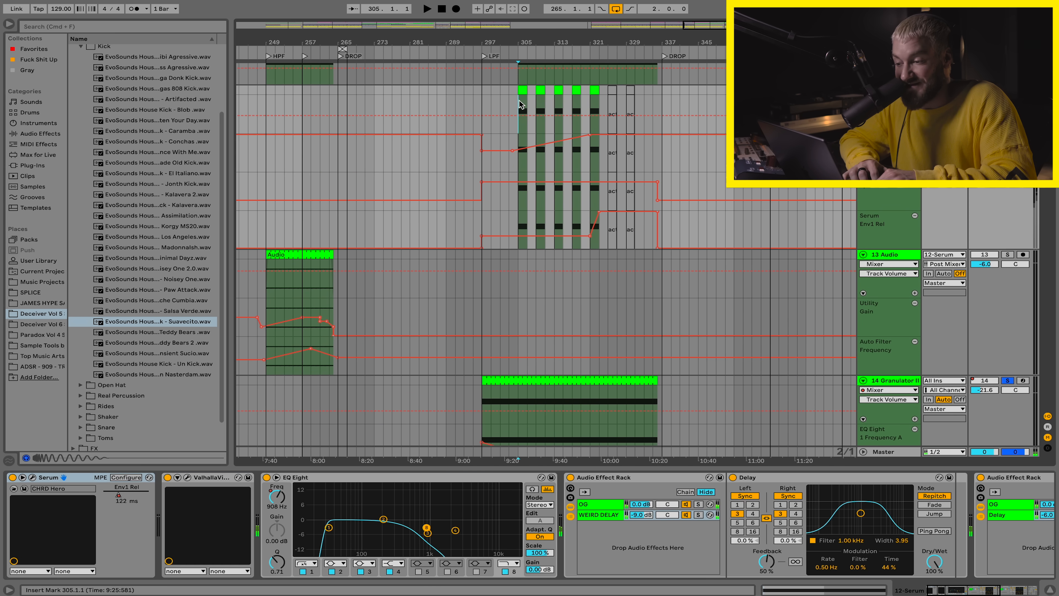
{"action": "left_click", "coordinate": [535, 126]}
{"action": "scroll", "coordinate": [525, 233], "scroll_direction": "down", "scroll_amount": 4}
{"action": "left_click", "coordinate": [522, 233]}
{"action": "key", "text": "space"}
{"action": "scroll", "coordinate": [522, 236], "scroll_direction": "right", "scroll_amount": 5}
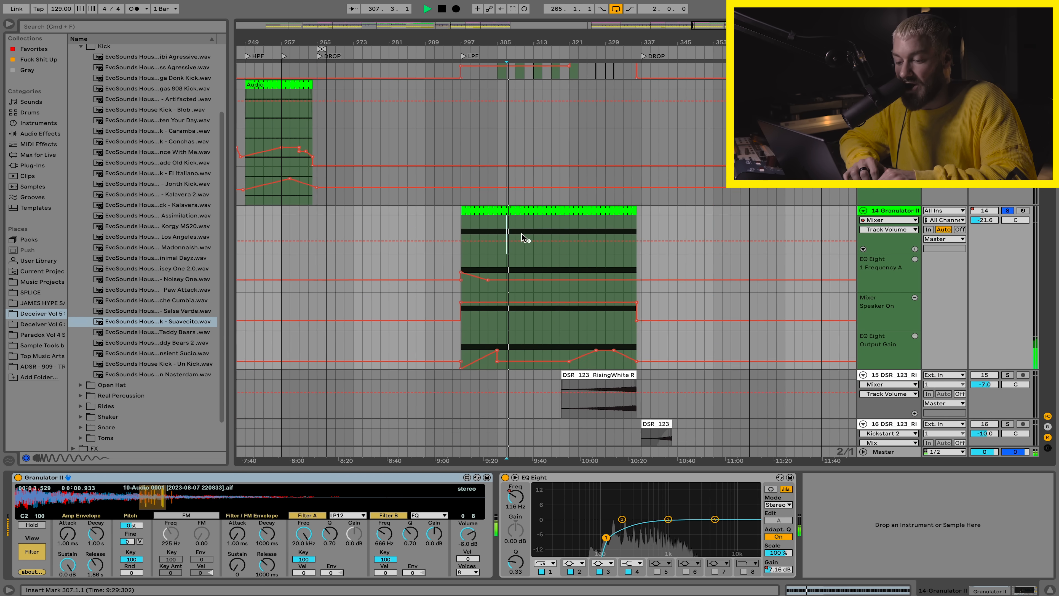
{"action": "scroll", "coordinate": [519, 236], "scroll_direction": "down", "scroll_amount": 5}
{"action": "scroll", "coordinate": [517, 236], "scroll_direction": "down", "scroll_amount": 3}
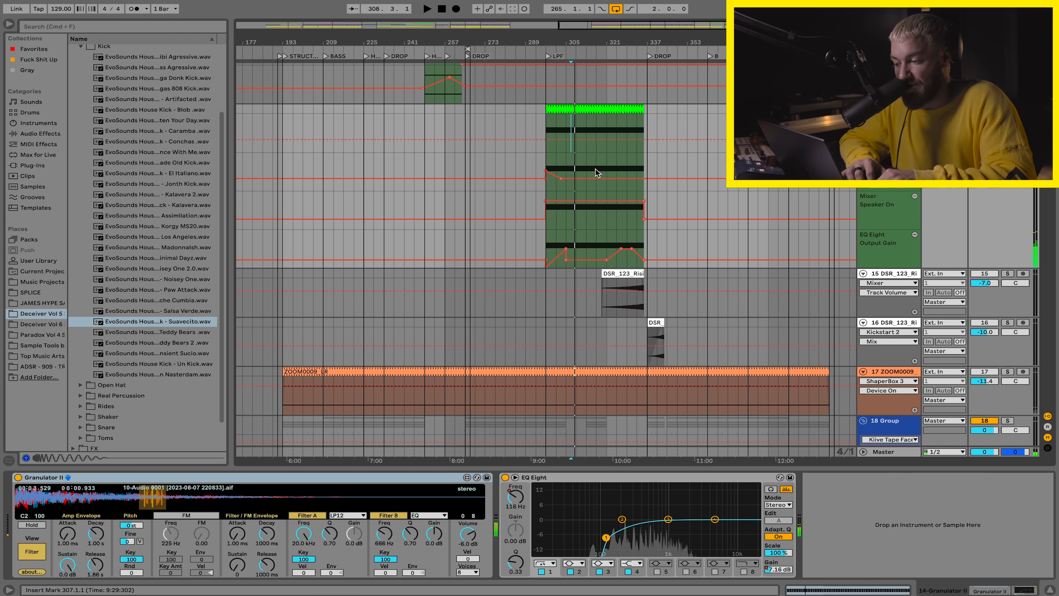
- Hide automation, audition the soloed ZOOM0009 track 17 from bar 289 and inspect its ShaperBox 3 volume curve
{"action": "scroll", "coordinate": [595, 169], "scroll_direction": "down", "scroll_amount": 8}
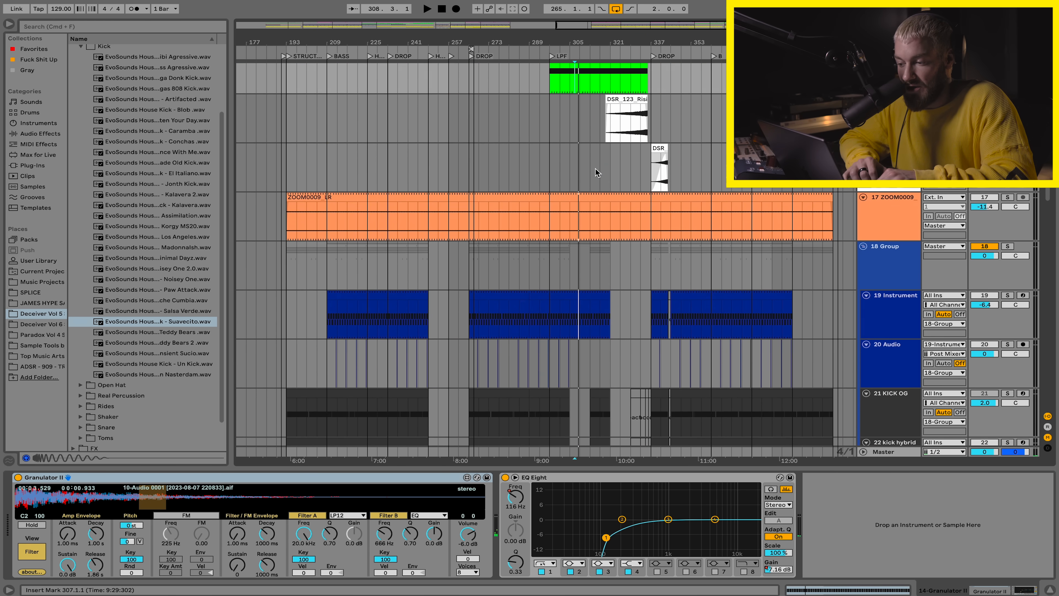
{"action": "scroll", "coordinate": [539, 226], "scroll_direction": "up", "scroll_amount": 5}
{"action": "left_click", "coordinate": [504, 219]}
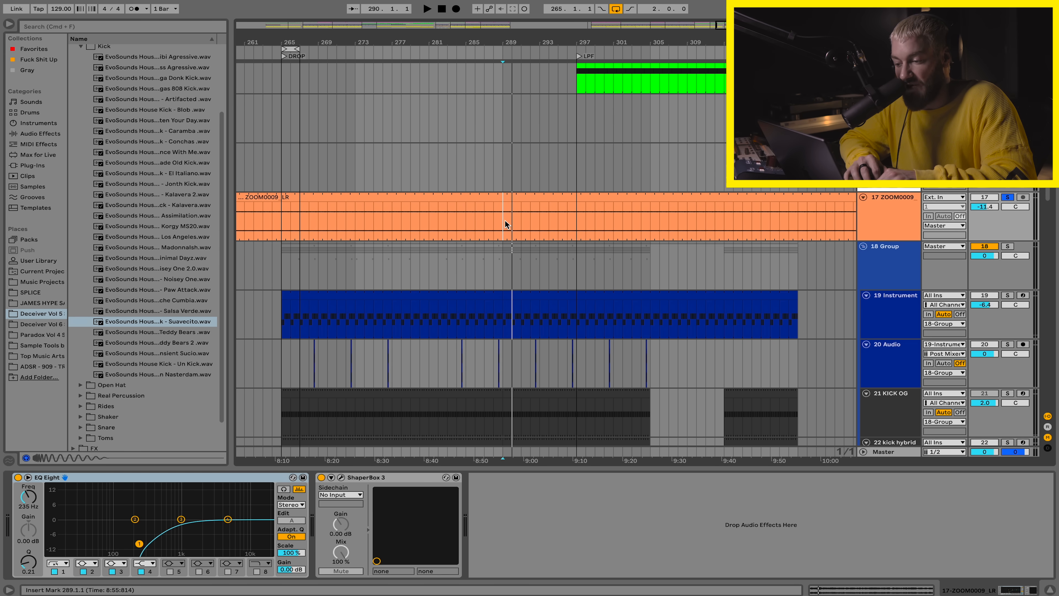
{"action": "left_click", "coordinate": [341, 477]}
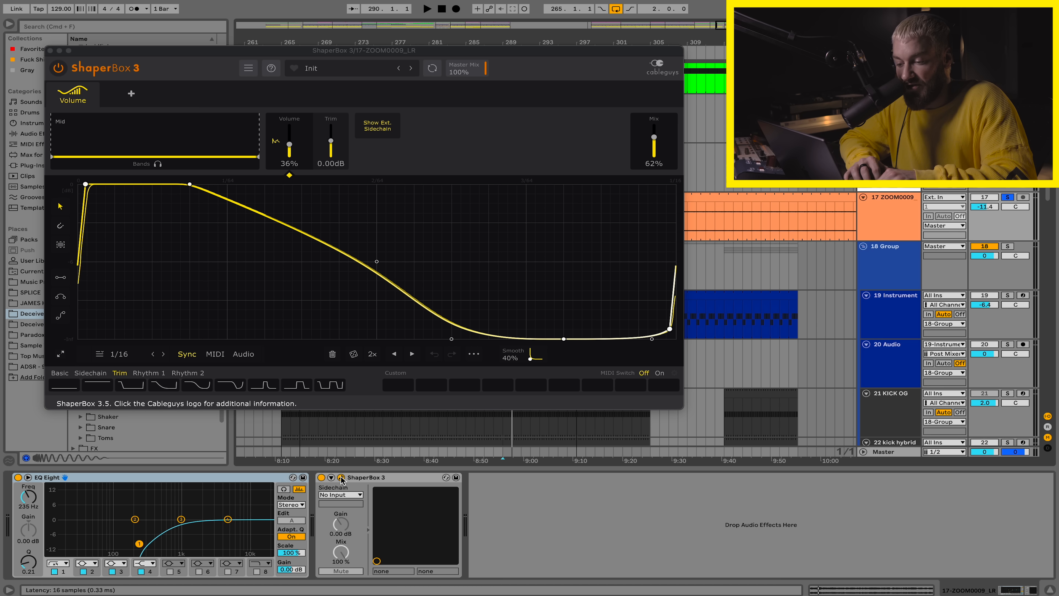
{"action": "left_click", "coordinate": [341, 477]}
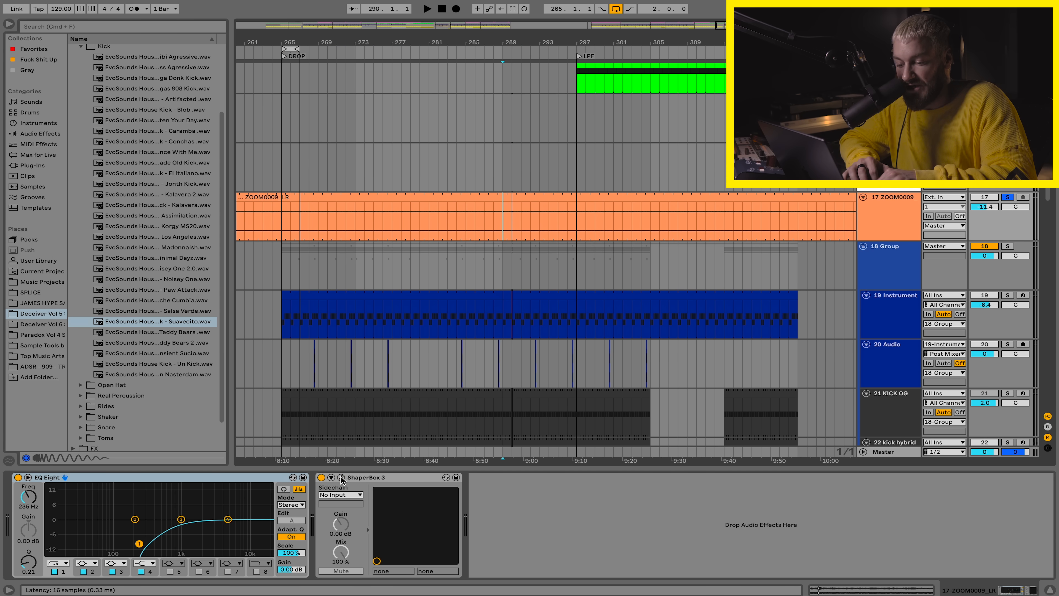
- Play track 17 while bypassing and re-enabling ShaperBox 3 to compare the sound
{"action": "key", "text": "space"}
{"action": "left_click", "coordinate": [321, 477]}
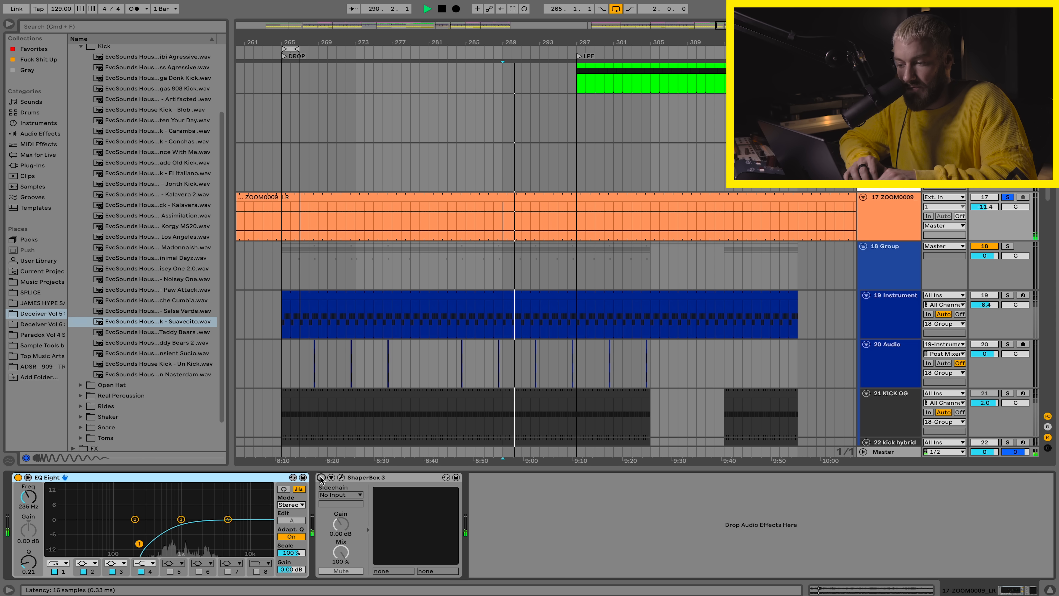
{"action": "left_click", "coordinate": [321, 477]}
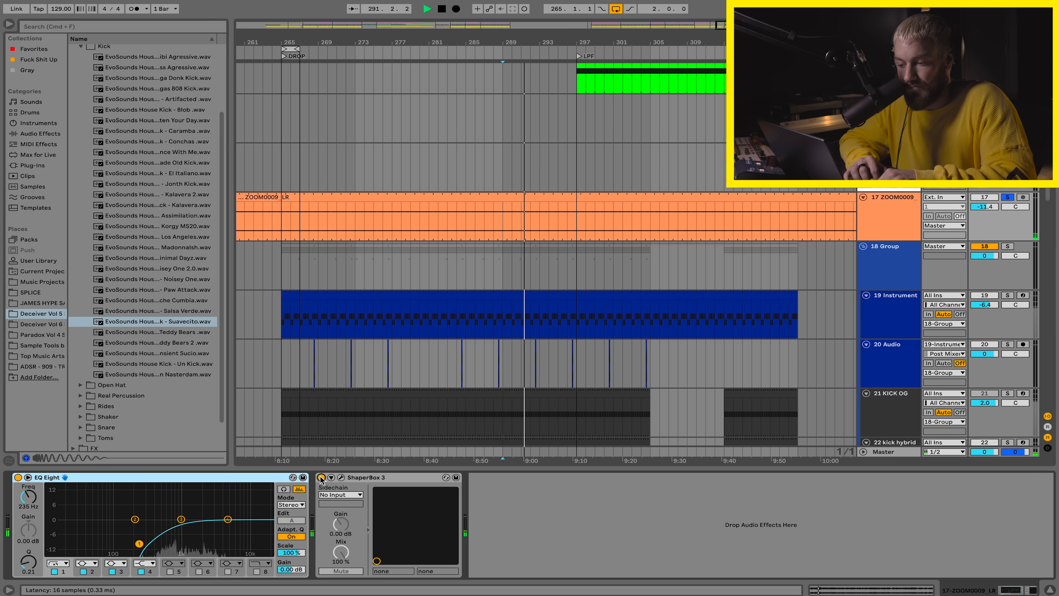
{"action": "scroll", "coordinate": [521, 232], "scroll_direction": "down", "scroll_amount": 5}
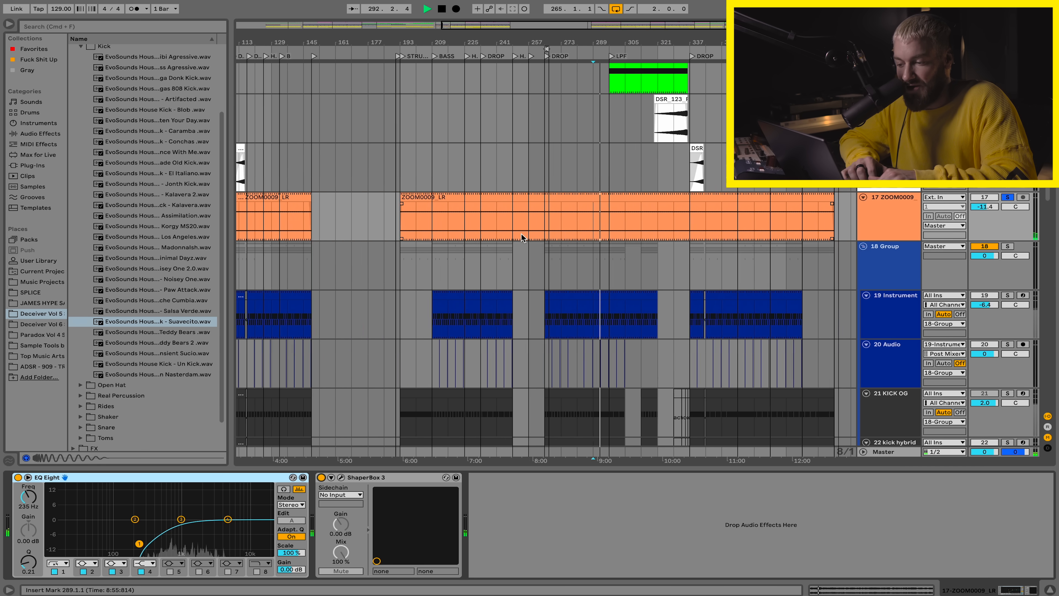
{"action": "key", "text": "space"}
{"action": "scroll", "coordinate": [611, 221], "scroll_direction": "up", "scroll_amount": 5}
{"action": "scroll", "coordinate": [624, 214], "scroll_direction": "up", "scroll_amount": 10}
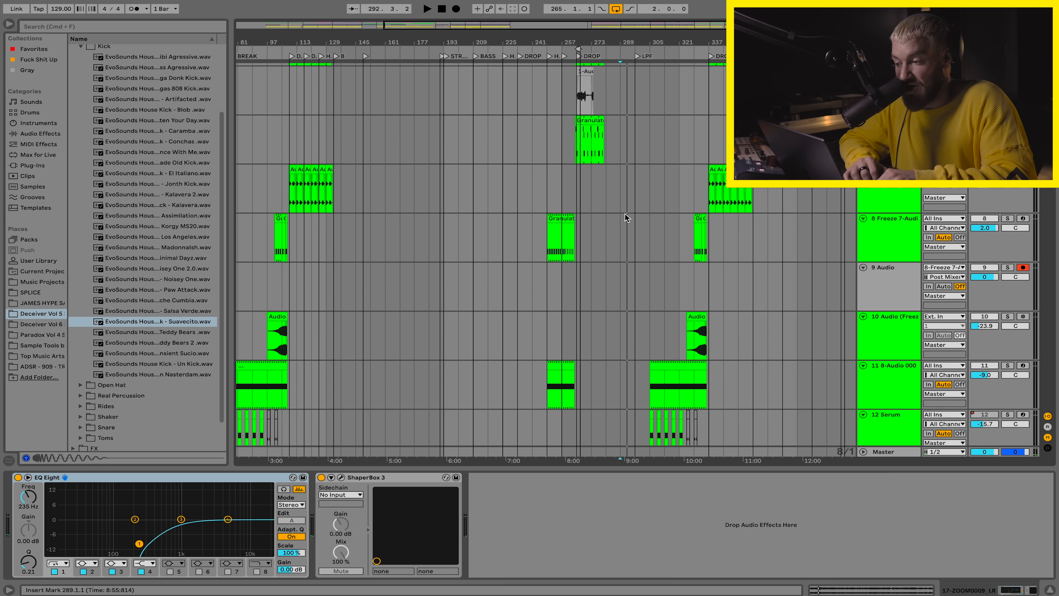
{"action": "scroll", "coordinate": [625, 213], "scroll_direction": "up", "scroll_amount": 2}
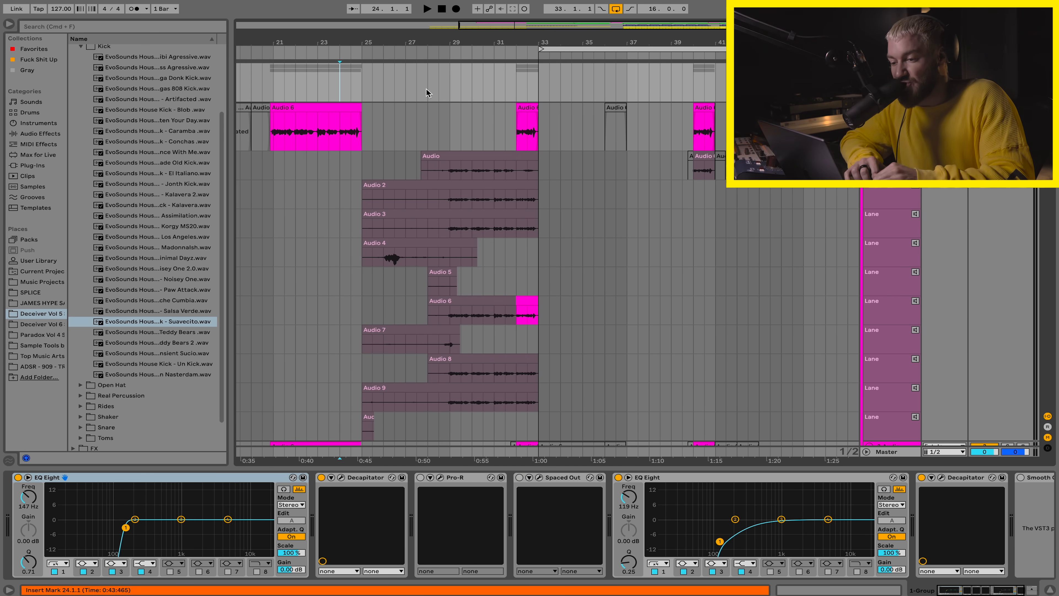
- Deactivate both EQ Eights and both Decapitators on group track 1
{"action": "left_click", "coordinate": [450, 92]}
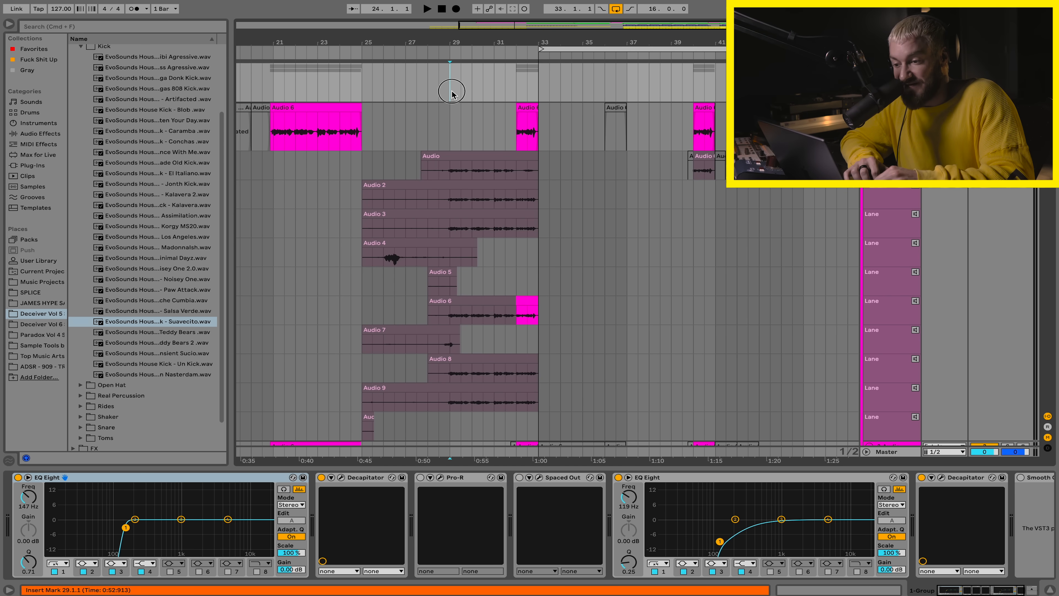
{"action": "left_click", "coordinate": [454, 125]}
{"action": "scroll", "coordinate": [484, 140], "scroll_direction": "left", "scroll_amount": 2}
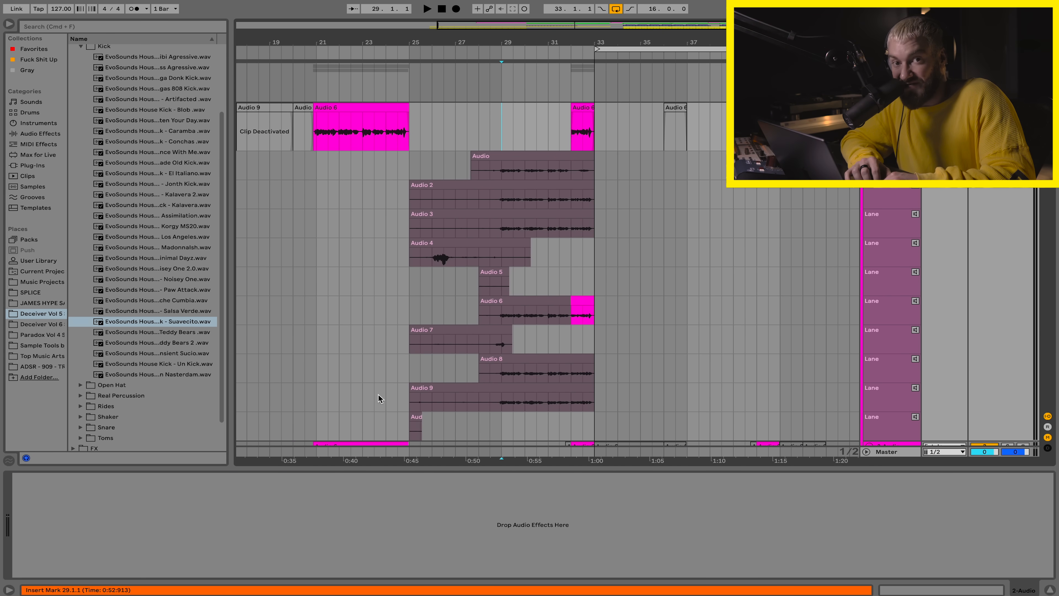
{"action": "left_click", "coordinate": [444, 92]}
{"action": "left_click", "coordinate": [363, 478], "text": "shift"}
{"action": "key", "text": "0"}
{"action": "left_click", "coordinate": [677, 477]}
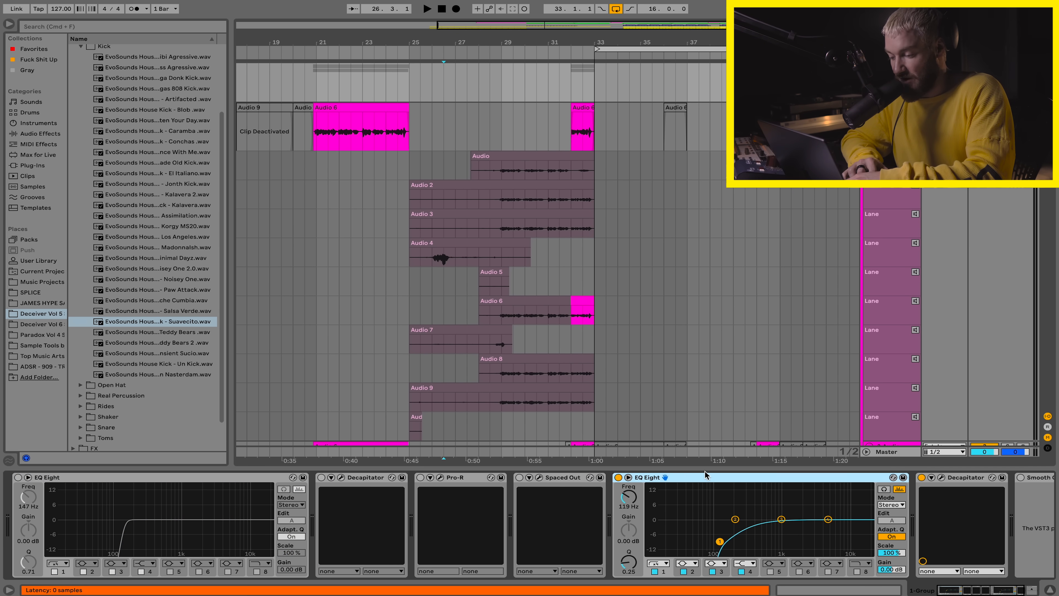
{"action": "key", "text": "0"}
{"action": "left_click", "coordinate": [967, 477]}
{"action": "key", "text": "0"}
- Audition the Audio 6 clip near bar 21 without the group's effects
{"action": "left_click", "coordinate": [342, 107]}
{"action": "key", "text": "space"}
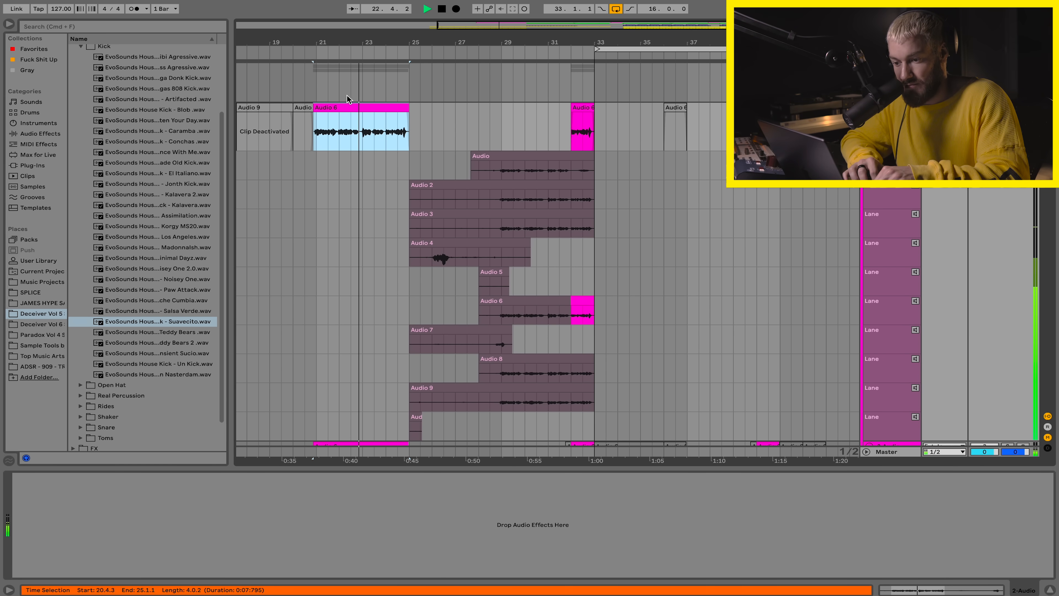
{"action": "key", "text": "space"}
- Reactivate both EQ Eights and both Decapitators on group track 1
{"action": "left_click", "coordinate": [688, 478]}
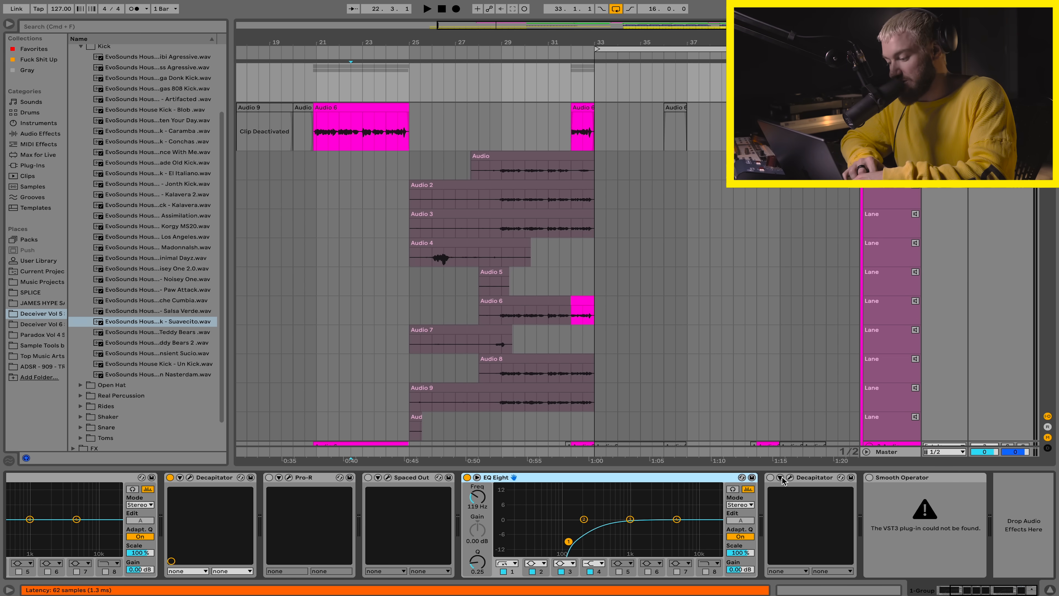
{"action": "left_click", "coordinate": [325, 67]}
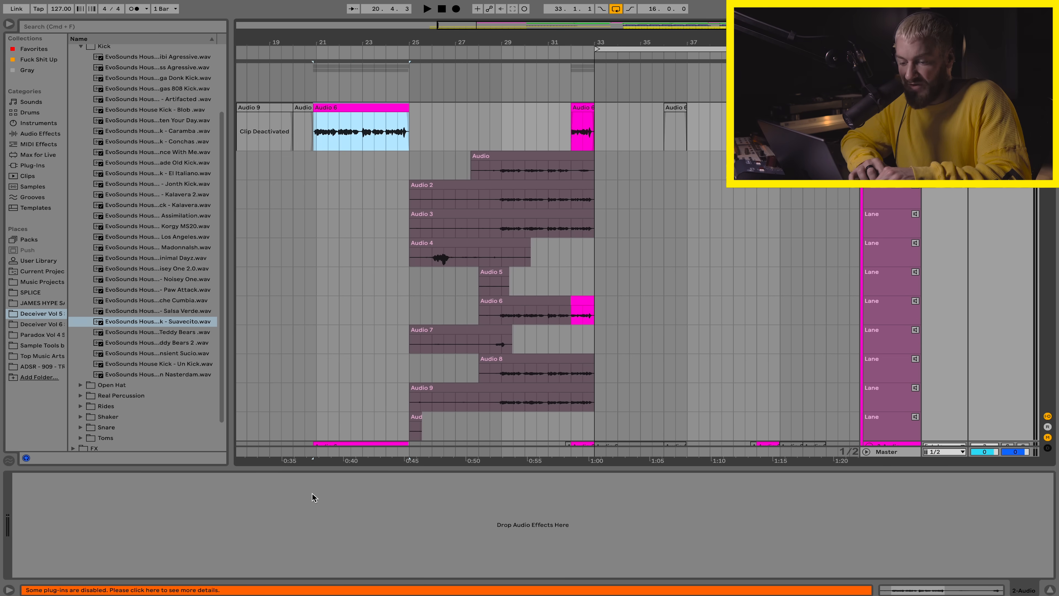
{"action": "left_click", "coordinate": [324, 67]}
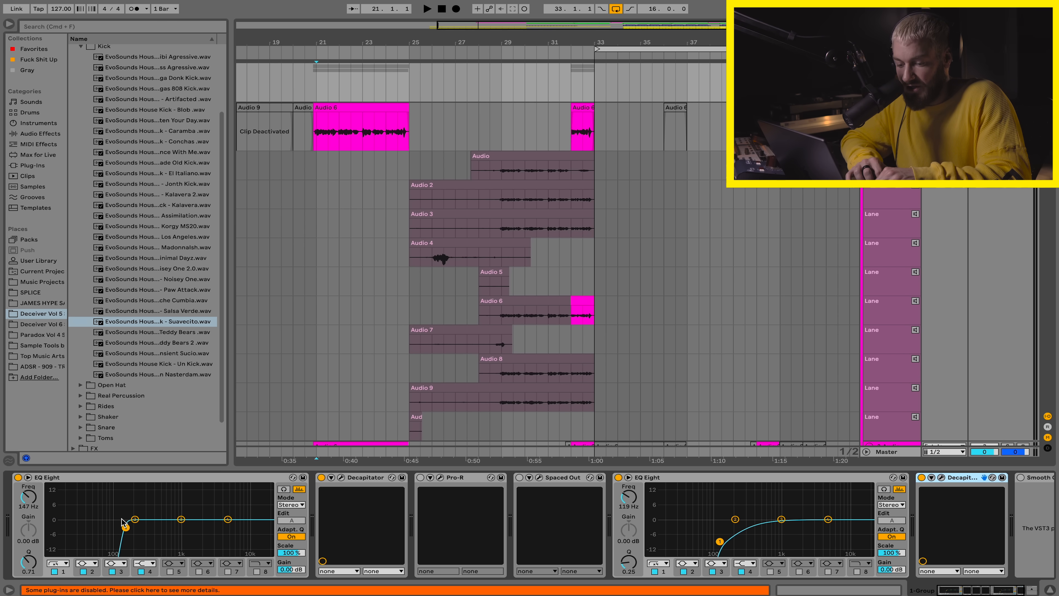
- Open the first Decapitator on group track 1 and examine its low cut and mix while playing from bar 21
{"action": "left_click", "coordinate": [341, 478]}
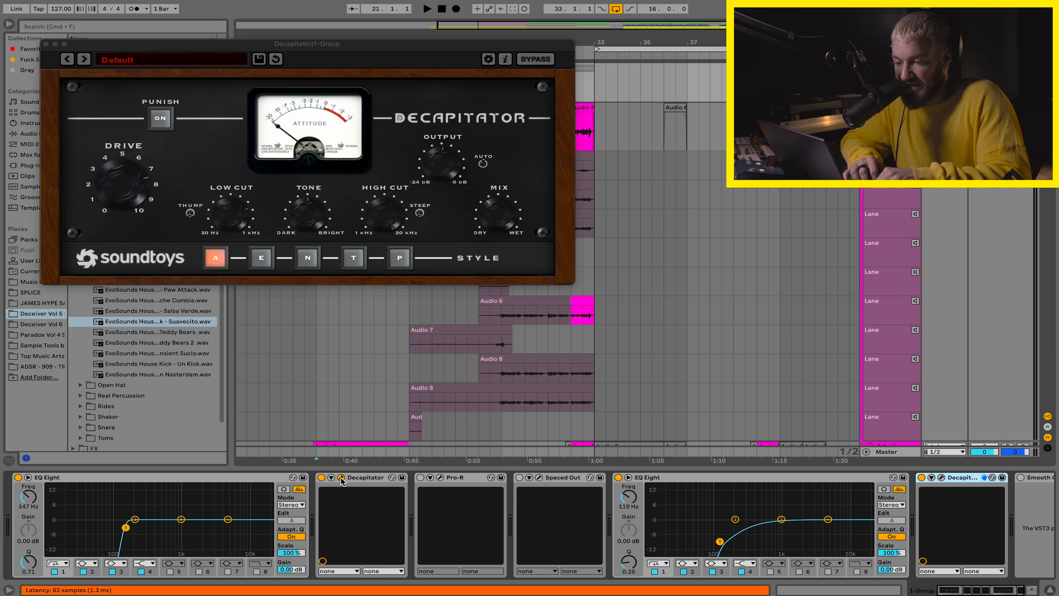
{"action": "key", "text": "space"}
{"action": "left_click", "coordinate": [497, 212]}
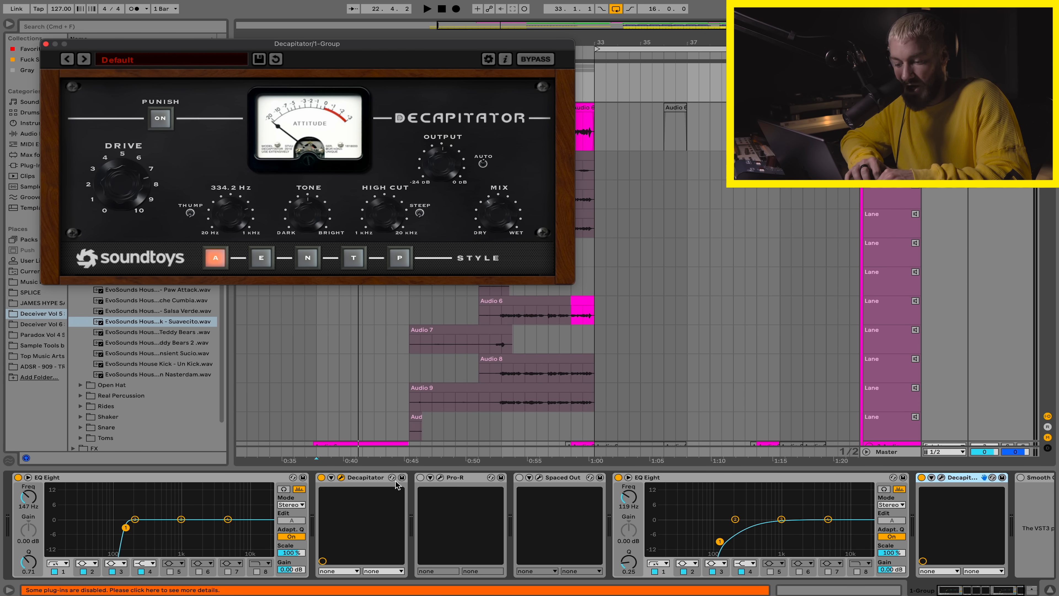
{"action": "key", "text": "super+alt+p"}
- Examine the second EQ Eight and the second Decapitator at the end of group track 1's effects chain
{"action": "scroll", "coordinate": [397, 484], "scroll_direction": "right", "scroll_amount": 5}
{"action": "left_click", "coordinate": [526, 481]}
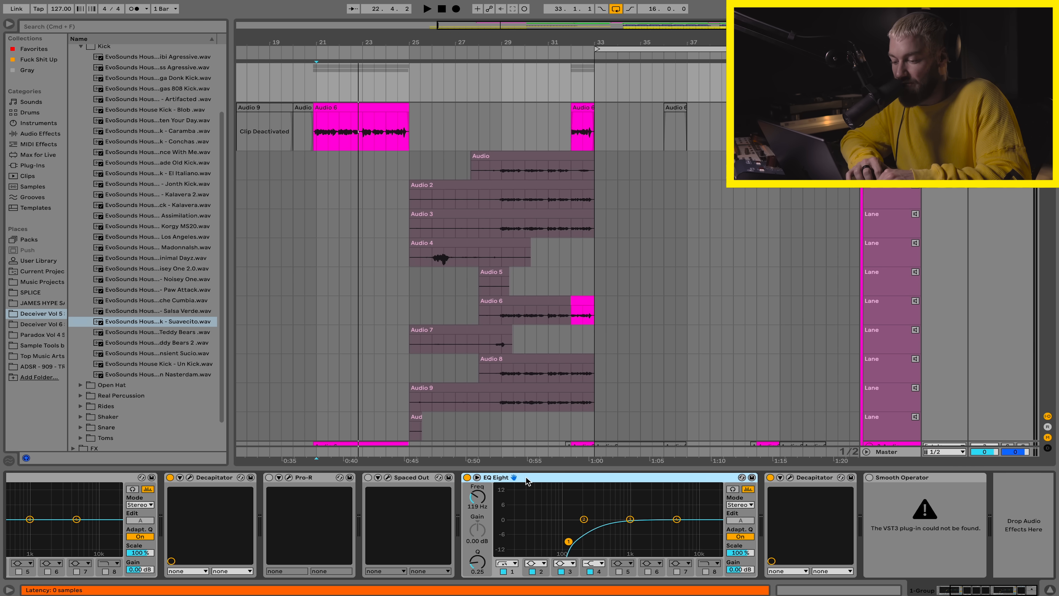
{"action": "left_click", "coordinate": [790, 478]}
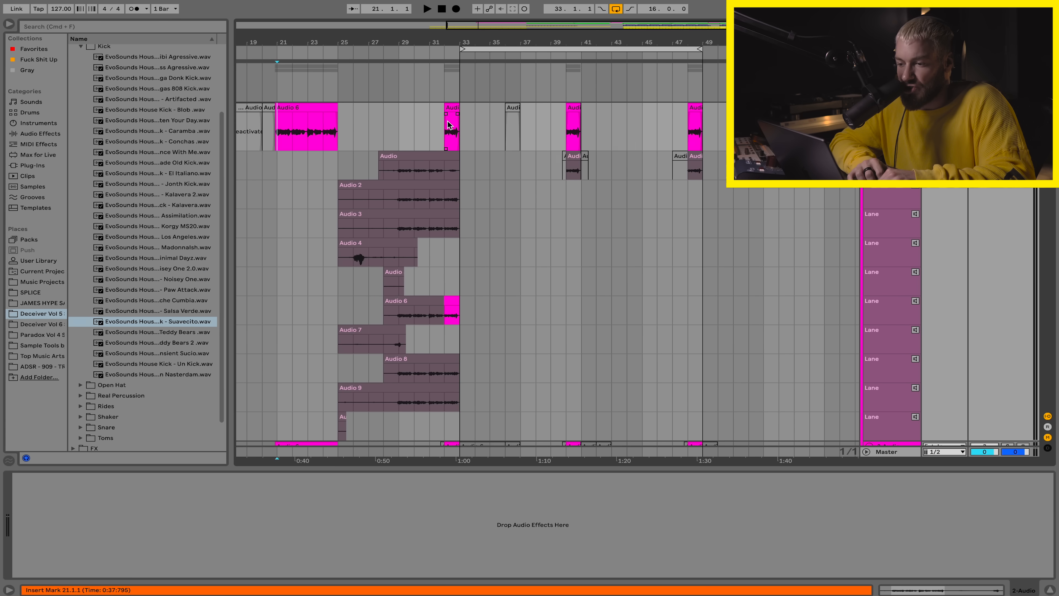
- Audition the short Audio 6 clip at bar 32 through the group's effects
{"action": "scroll", "coordinate": [447, 124], "scroll_direction": "right", "scroll_amount": 2}
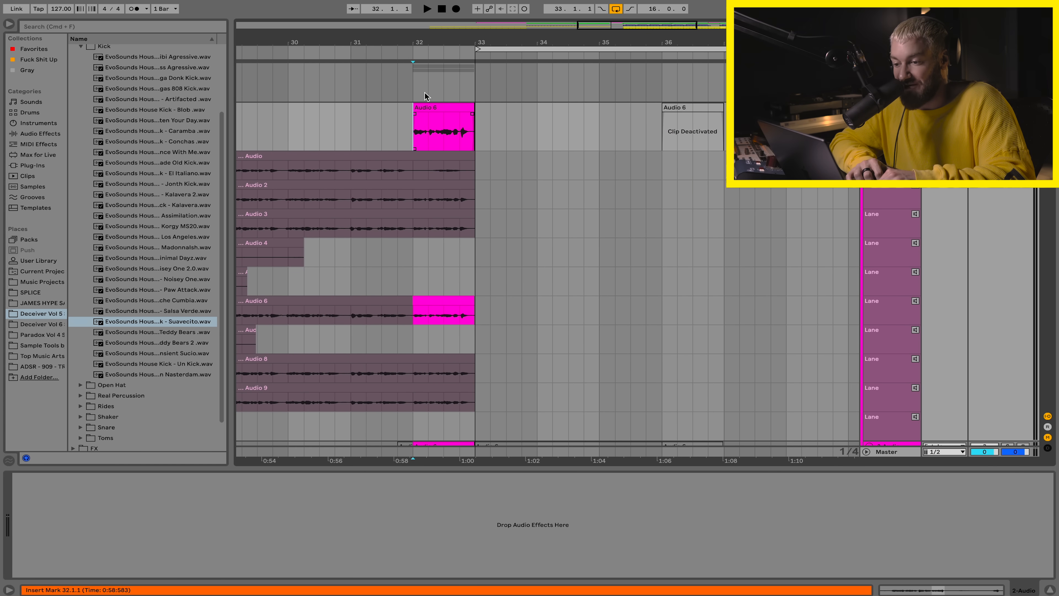
{"action": "left_click", "coordinate": [411, 116]}
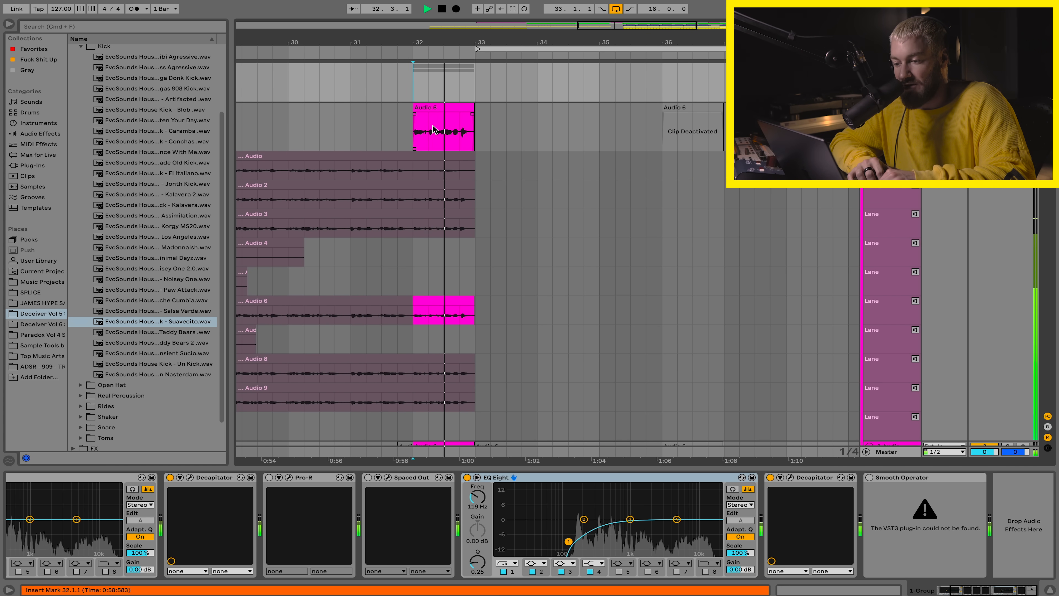
{"action": "scroll", "coordinate": [406, 133], "scroll_direction": "right", "scroll_amount": 3}
{"action": "scroll", "coordinate": [402, 147], "scroll_direction": "down", "scroll_amount": 5}
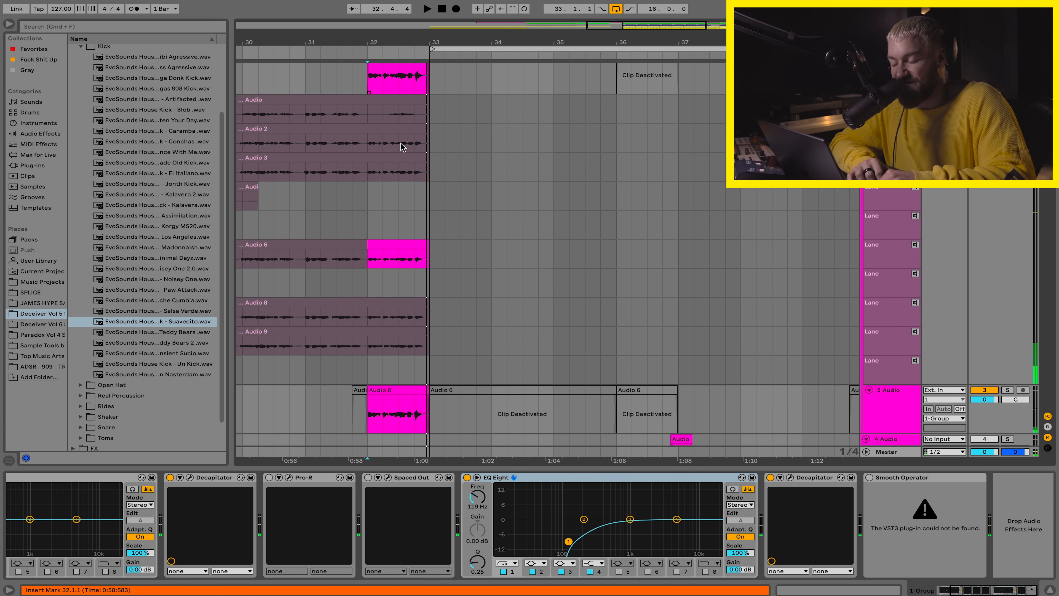
- Compare playback from bar 32 with the Audio 6 clip on track 3 deactivated and reactivated
{"action": "left_click", "coordinate": [386, 239]}
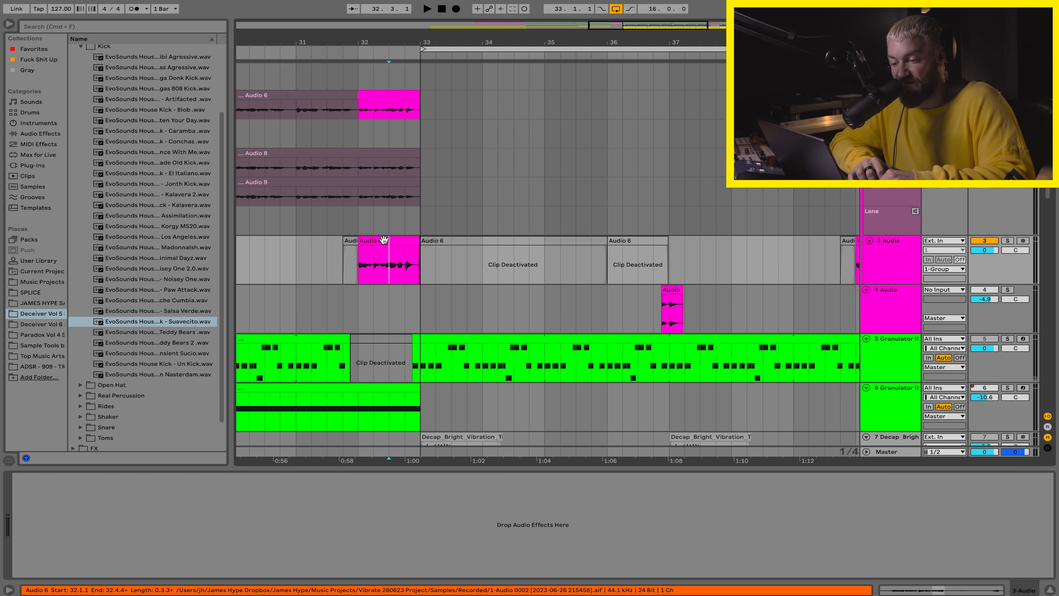
{"action": "scroll", "coordinate": [385, 241], "scroll_direction": "up", "scroll_amount": 5}
{"action": "scroll", "coordinate": [384, 238], "scroll_direction": "down", "scroll_amount": 1}
{"action": "key", "text": "0"}
{"action": "key", "text": "space"}
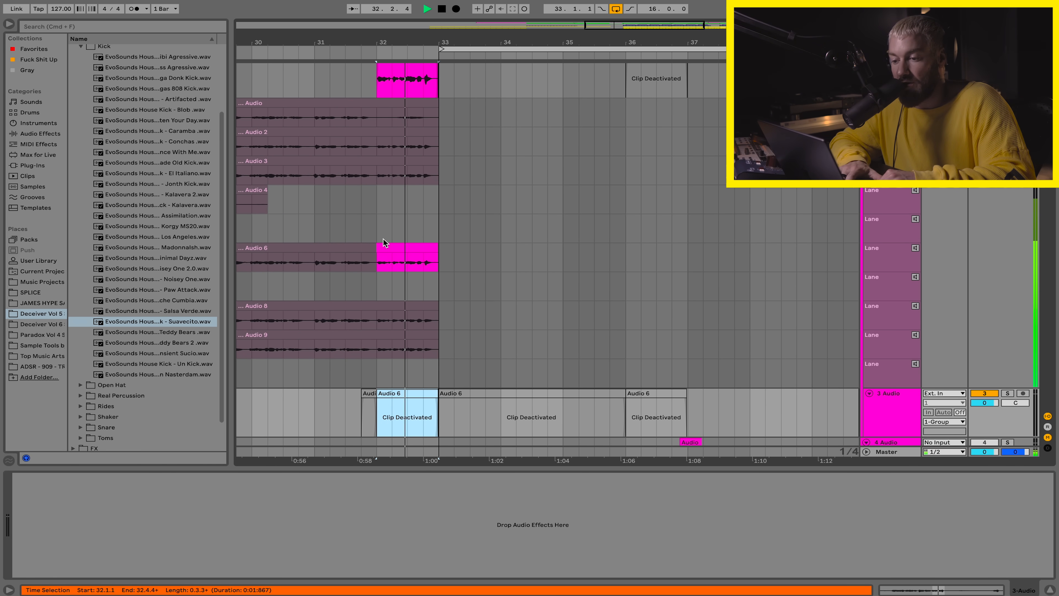
{"action": "key", "text": "0"}
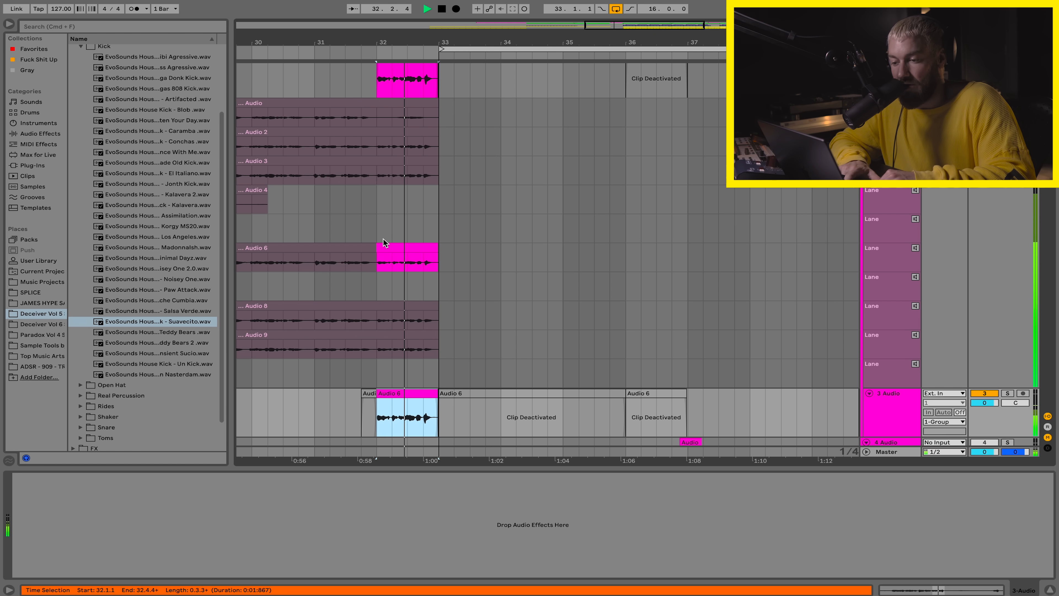
{"action": "scroll", "coordinate": [388, 116], "scroll_direction": "down", "scroll_amount": 6}
{"action": "key", "text": "space"}
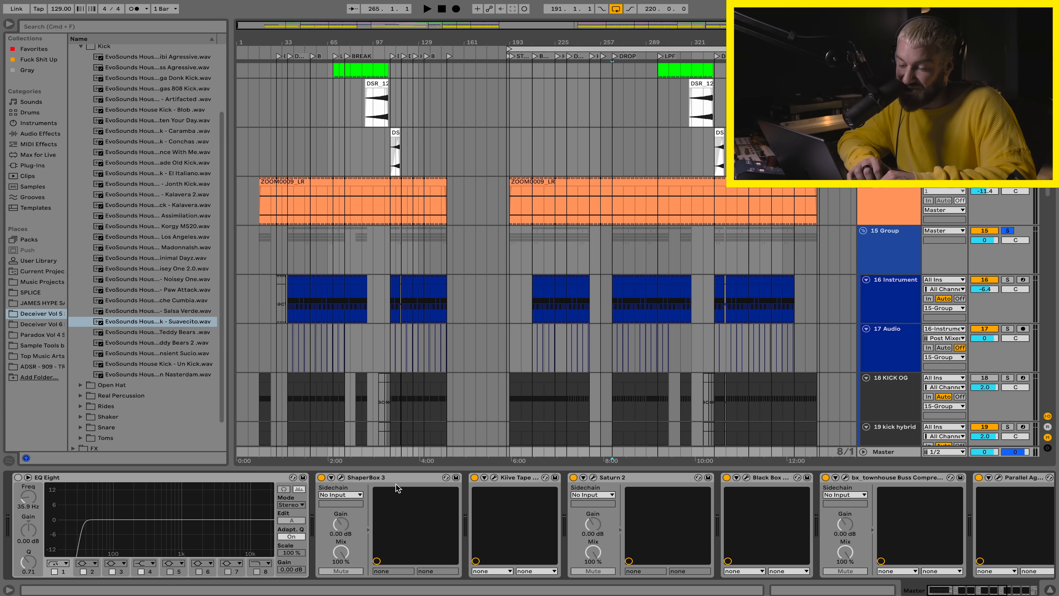
- Deactivate the master's ShaperBox 3, Kiive Tape, Saturn 2, Black Box, bx_townhouse compressor, Parallel Aggressor and bx_limiter
{"action": "scroll", "coordinate": [400, 484], "scroll_direction": "right", "scroll_amount": 3}
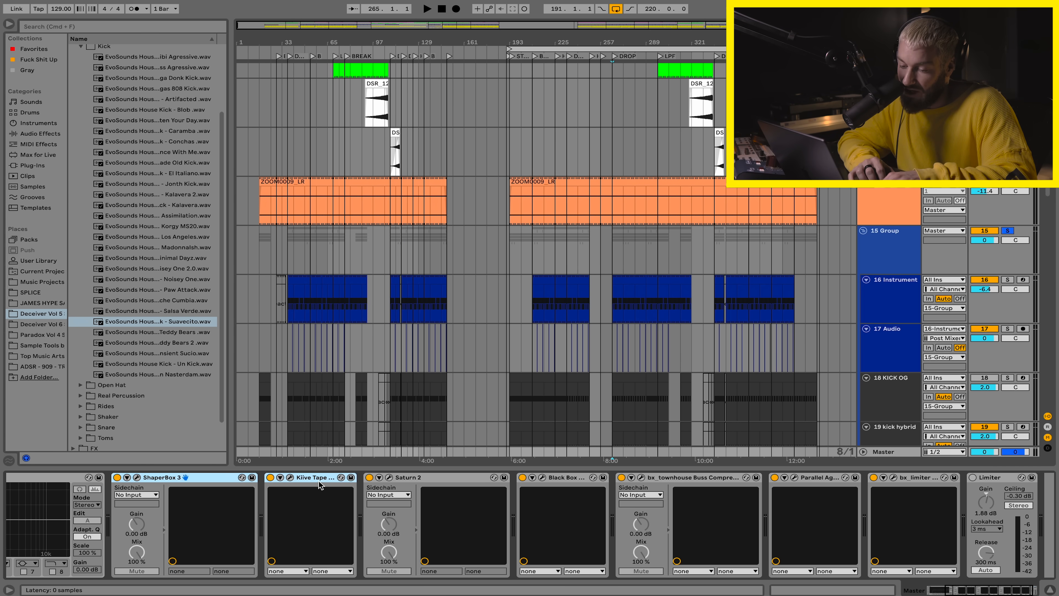
{"action": "left_click", "coordinate": [414, 477]}
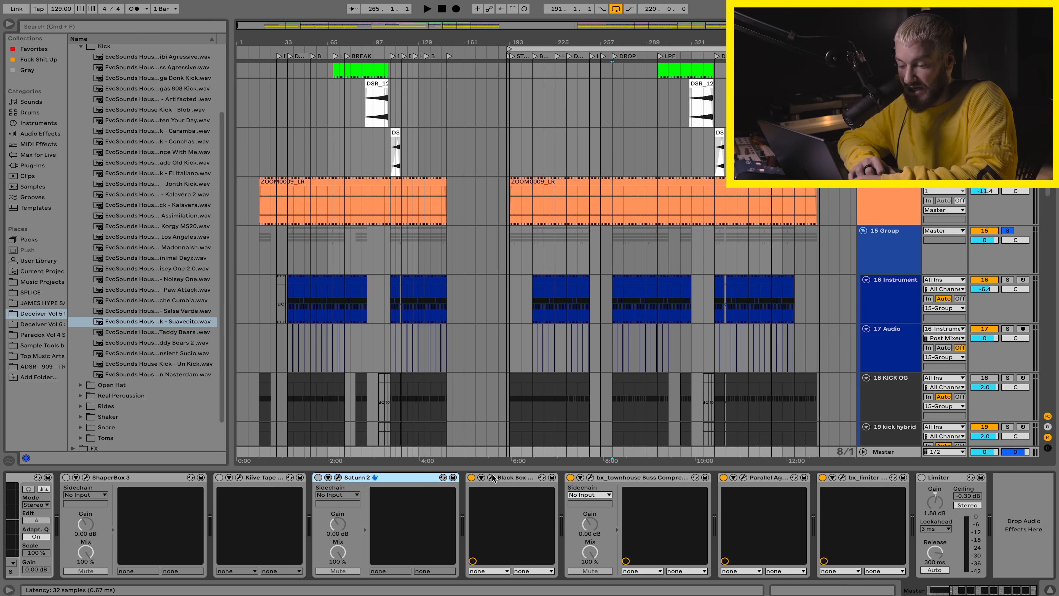
{"action": "left_click", "coordinate": [523, 477]}
{"action": "left_click", "coordinate": [619, 477]}
{"action": "key", "text": "0"}
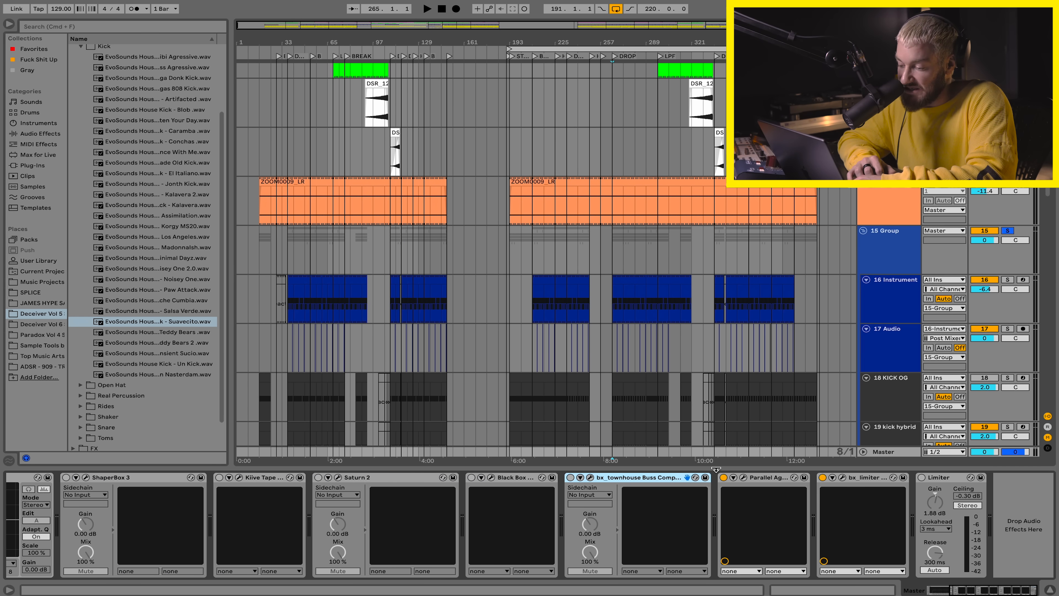
{"action": "left_click", "coordinate": [758, 478]}
{"action": "key", "text": "0"}
{"action": "left_click", "coordinate": [870, 478]}
{"action": "key", "text": "0"}
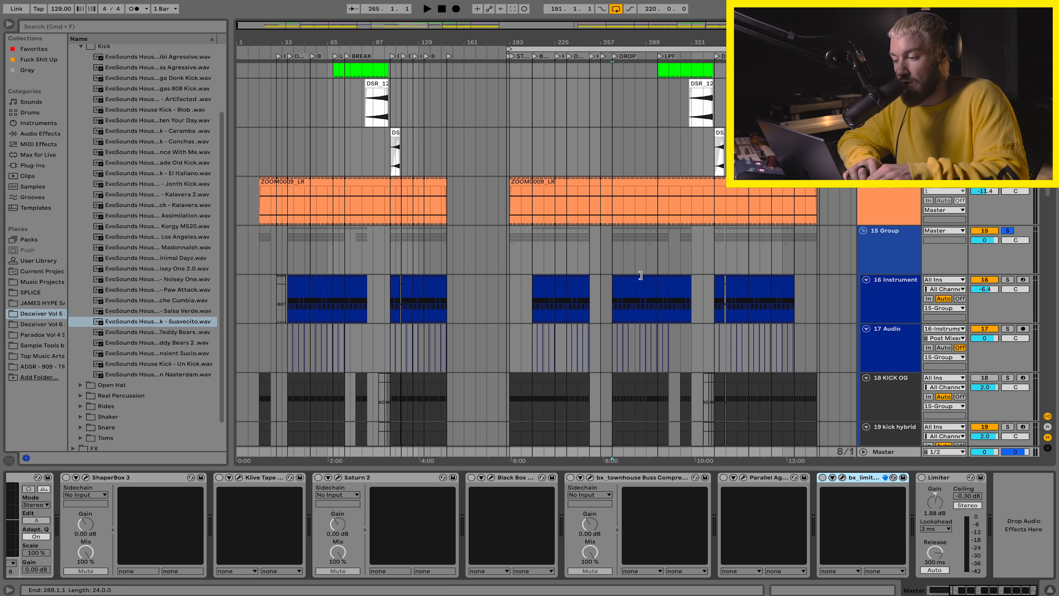
- Unsolo group 15, loop eight bars of the drop from bar 265 and play them without the master effects
{"action": "left_click", "coordinate": [612, 452]}
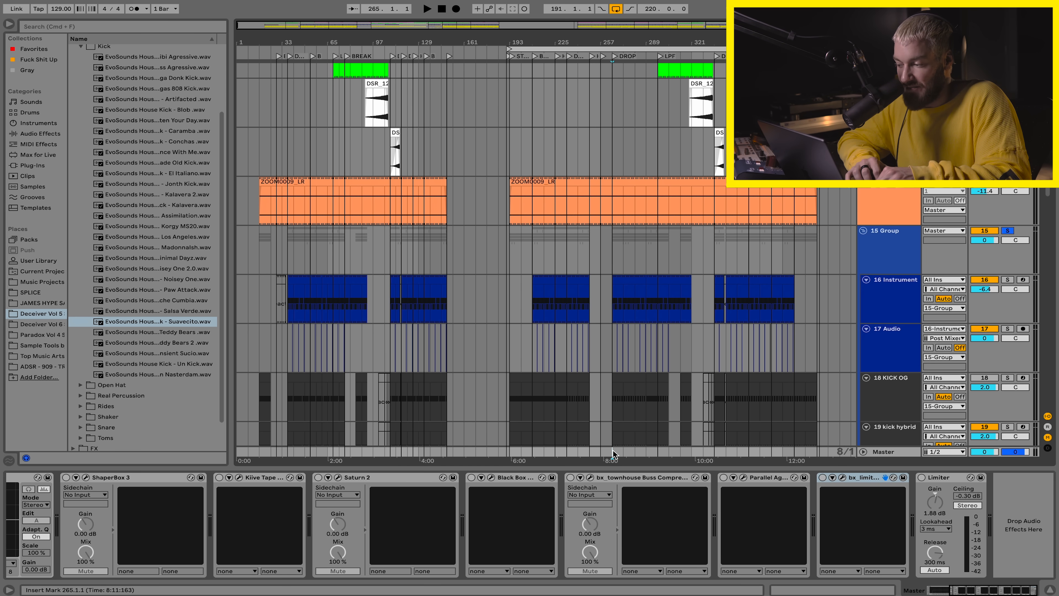
{"action": "left_click", "coordinate": [610, 261]}
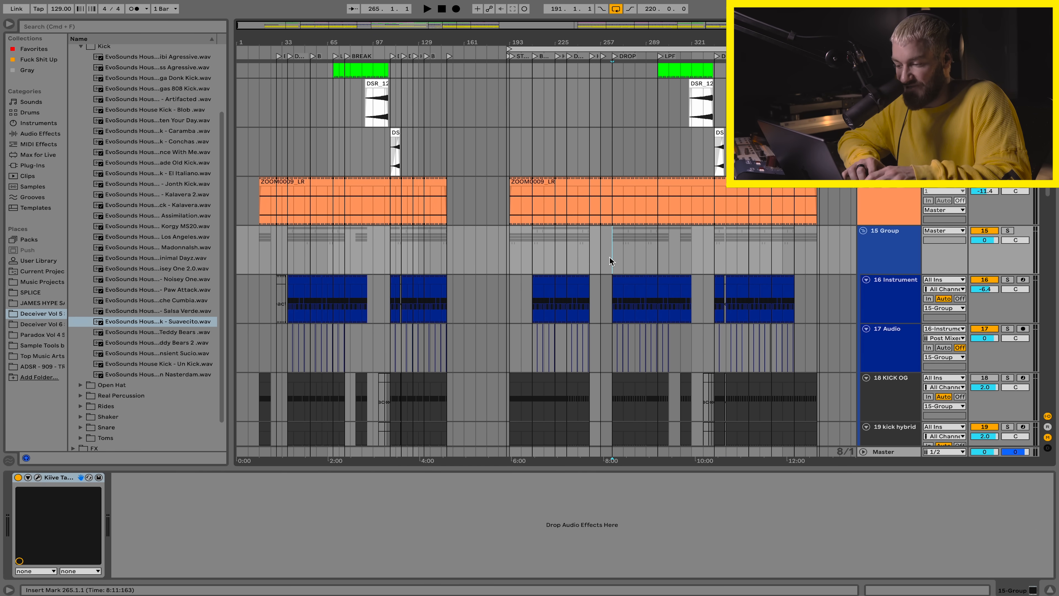
{"action": "key", "text": "super+l"}
{"action": "key", "text": "space"}
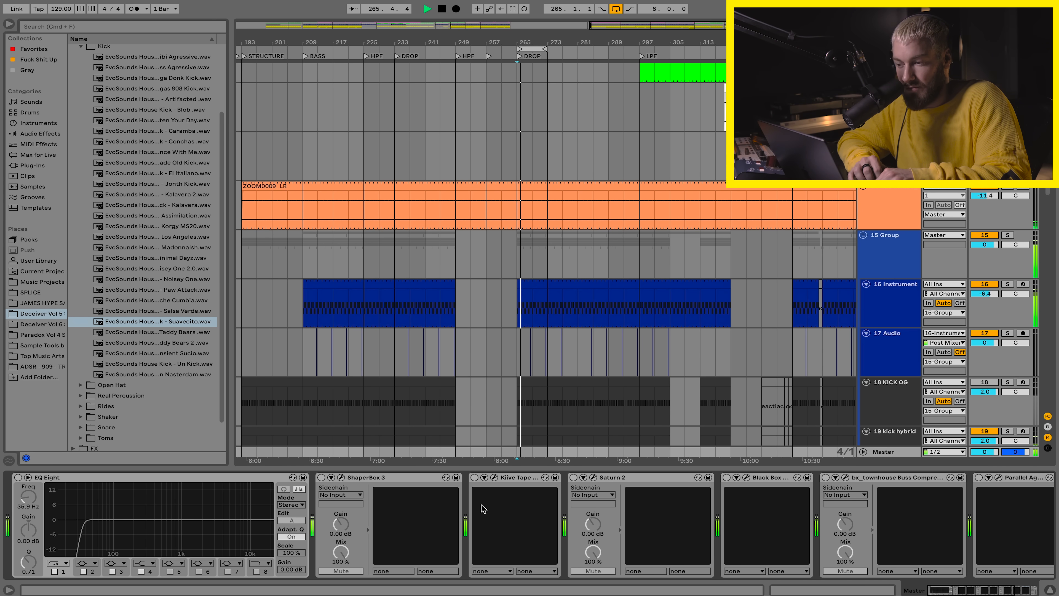
- Activate ShaperBox 3 on the master, add Drive with the low/mid split at about 11.2 kHz, and raise its drive curve
{"action": "scroll", "coordinate": [484, 505], "scroll_direction": "right", "scroll_amount": 5}
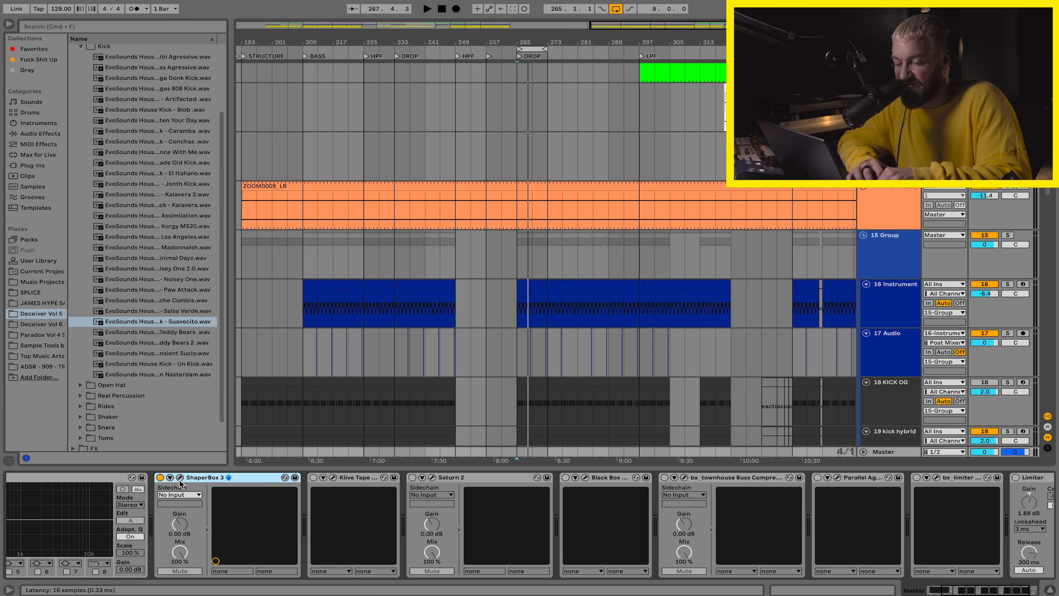
{"action": "left_click", "coordinate": [180, 476]}
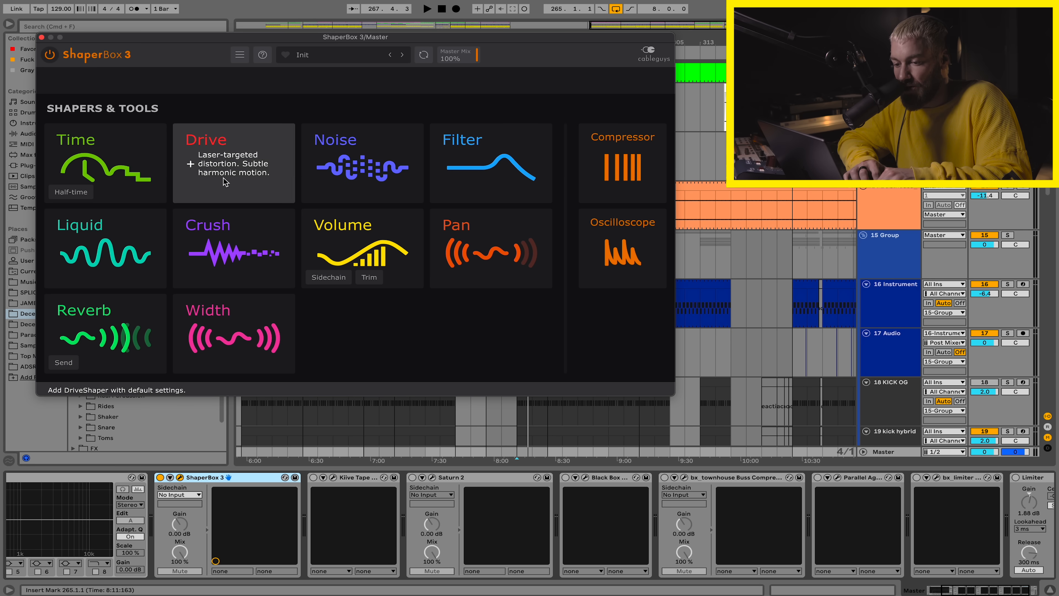
{"action": "left_click", "coordinate": [233, 164]}
{"action": "left_click_drag", "start_coordinate": [53, 125], "coordinate": [235, 121]}
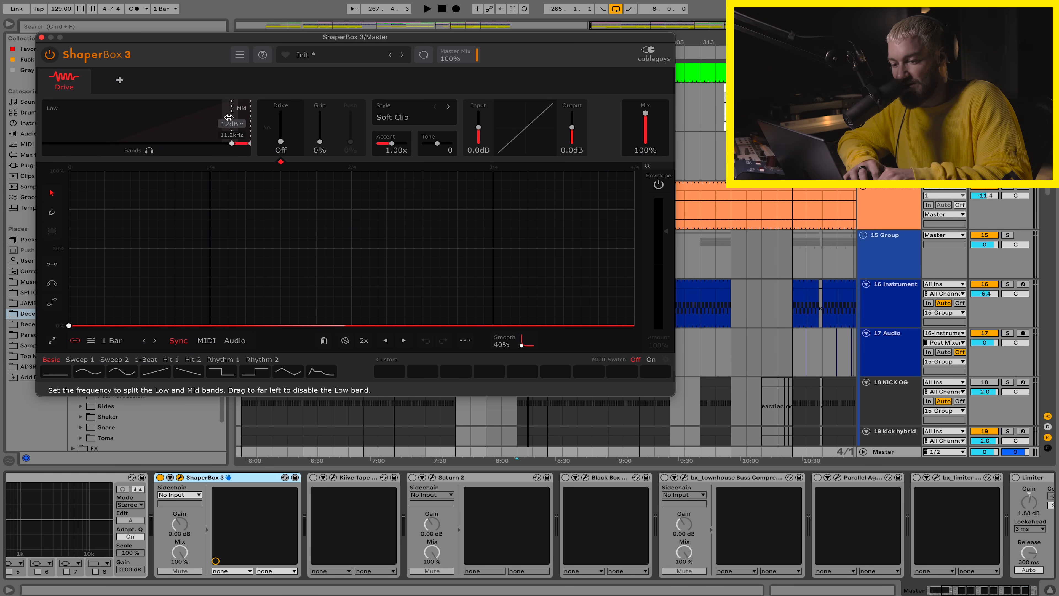
{"action": "left_click_drag", "start_coordinate": [69, 325], "coordinate": [69, 287]}
- Close ShaperBox 3 and play the drop with it switched off, then back on
{"action": "left_click", "coordinate": [183, 478]}
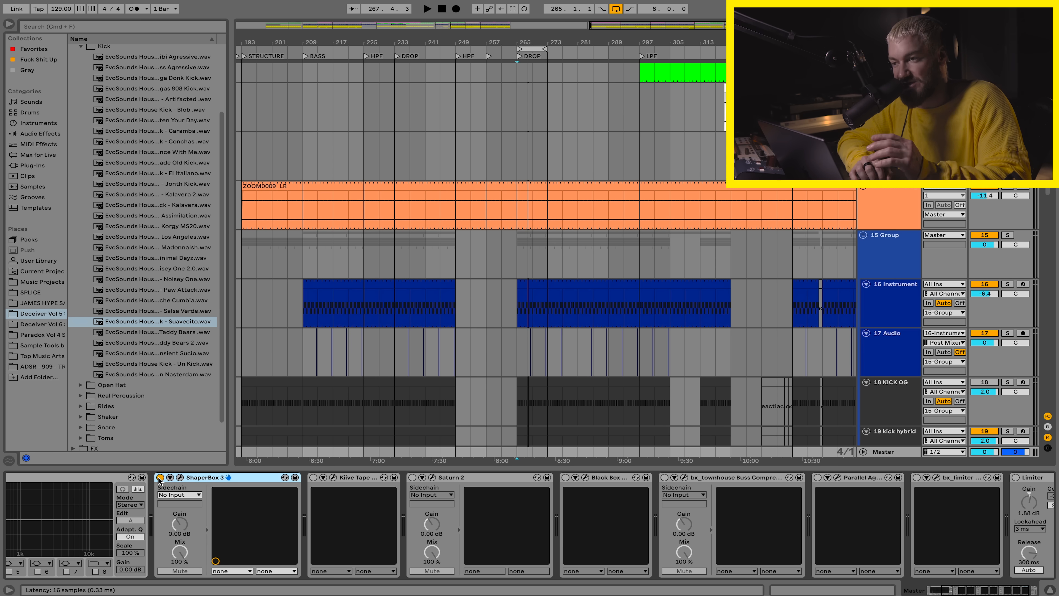
{"action": "key", "text": "space"}
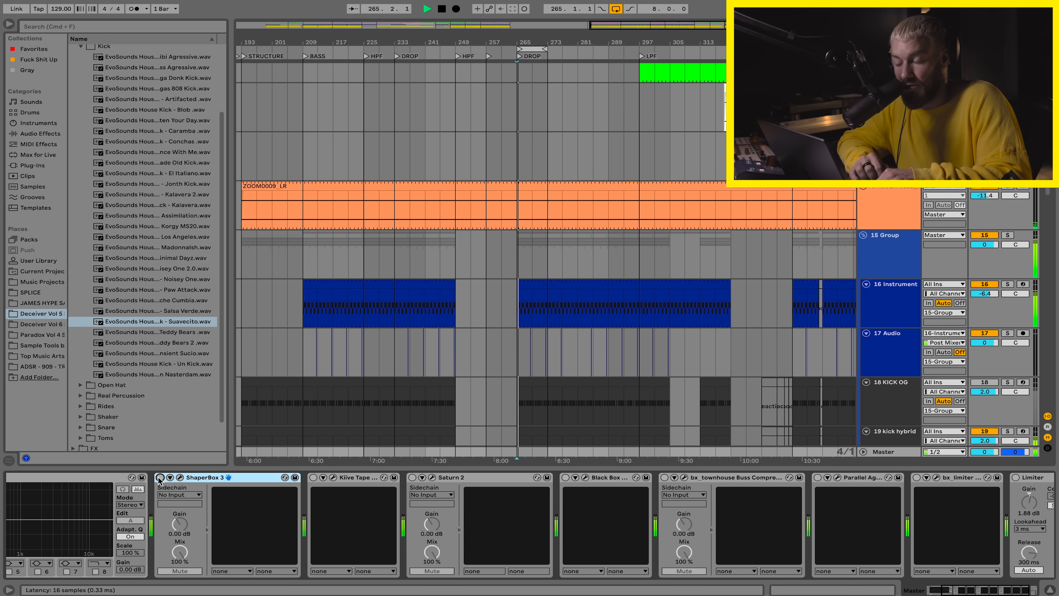
{"action": "left_click", "coordinate": [159, 478]}
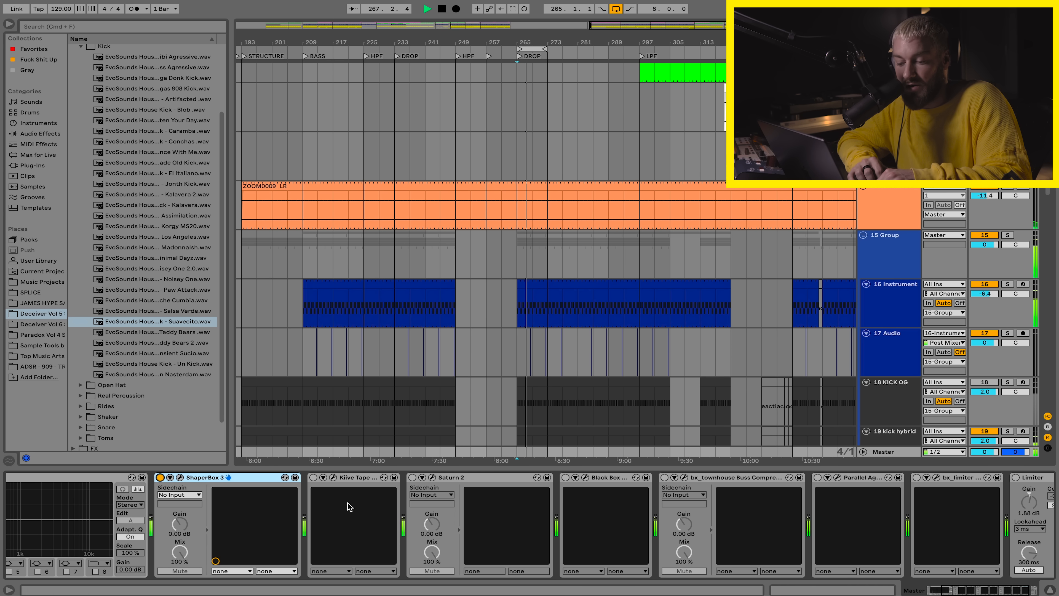
- Activate Kiive Tape Face on the master, check its preset and mix, and compare the drop with it on and off
{"action": "left_click", "coordinate": [334, 477]}
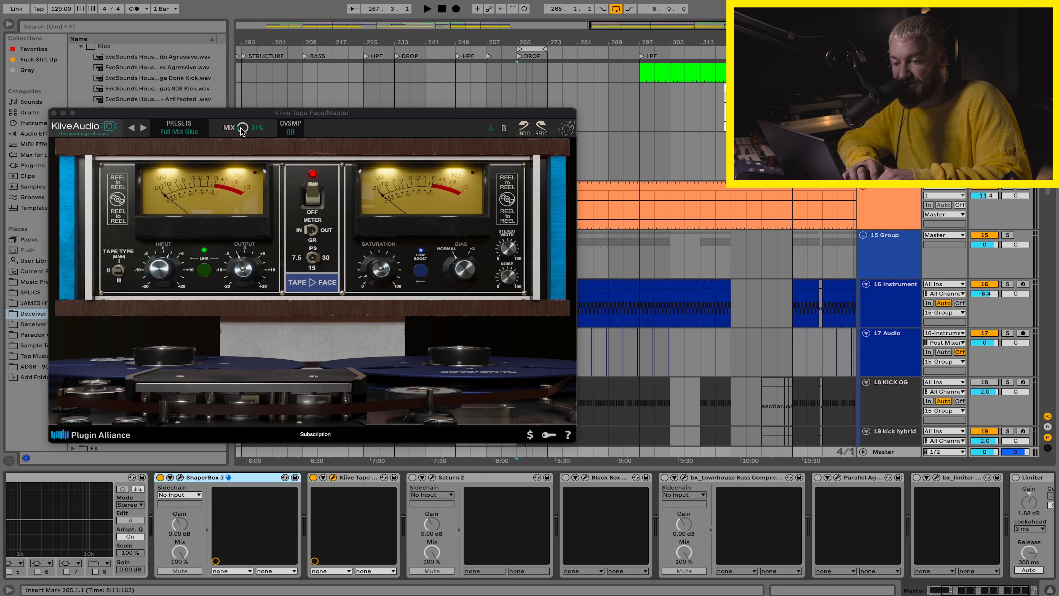
{"action": "left_click", "coordinate": [333, 478]}
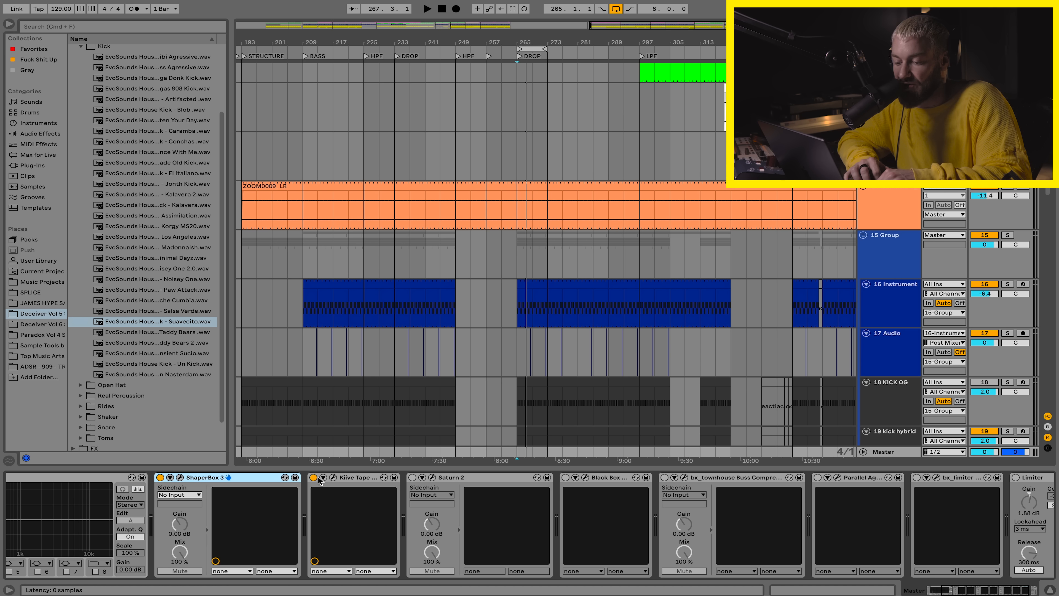
{"action": "key", "text": "space"}
{"action": "left_click", "coordinate": [313, 477]}
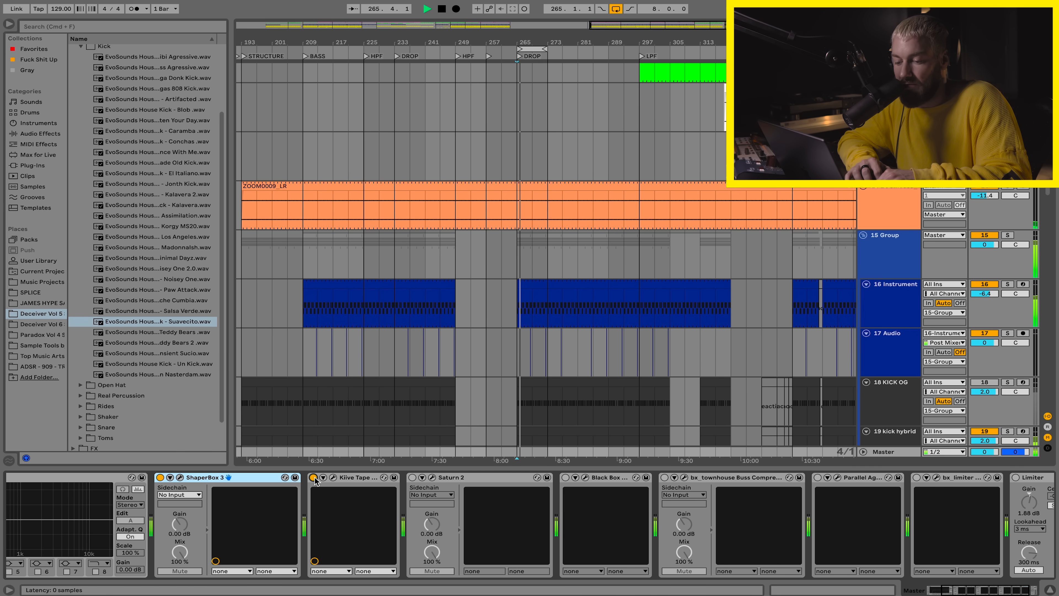
{"action": "left_click", "coordinate": [313, 477]}
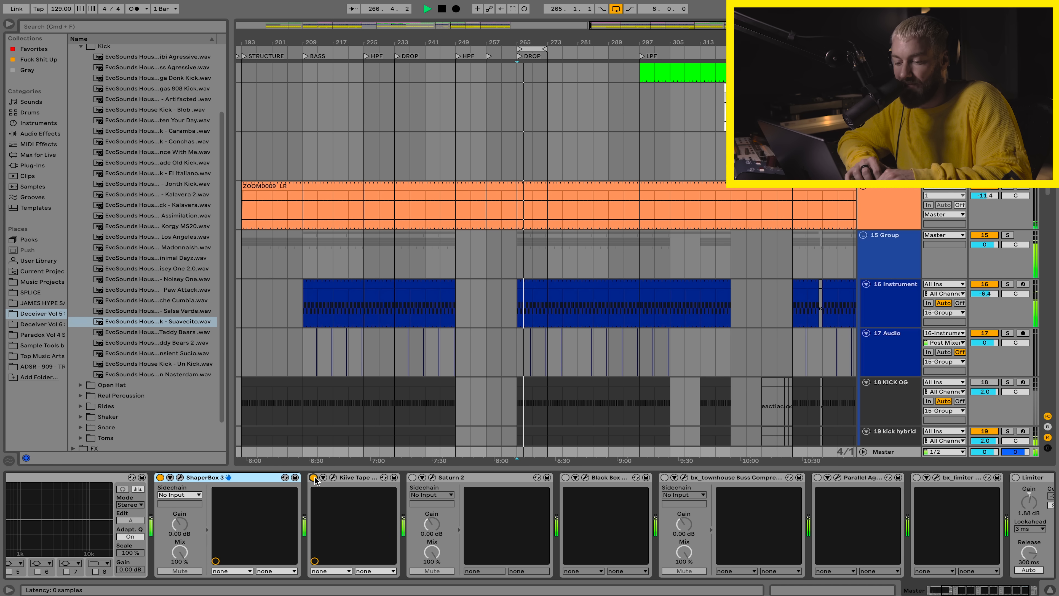
- Open Saturn 2 on the master and examine its saturation settings and preset categories
{"action": "scroll", "coordinate": [461, 486], "scroll_direction": "right", "scroll_amount": 3}
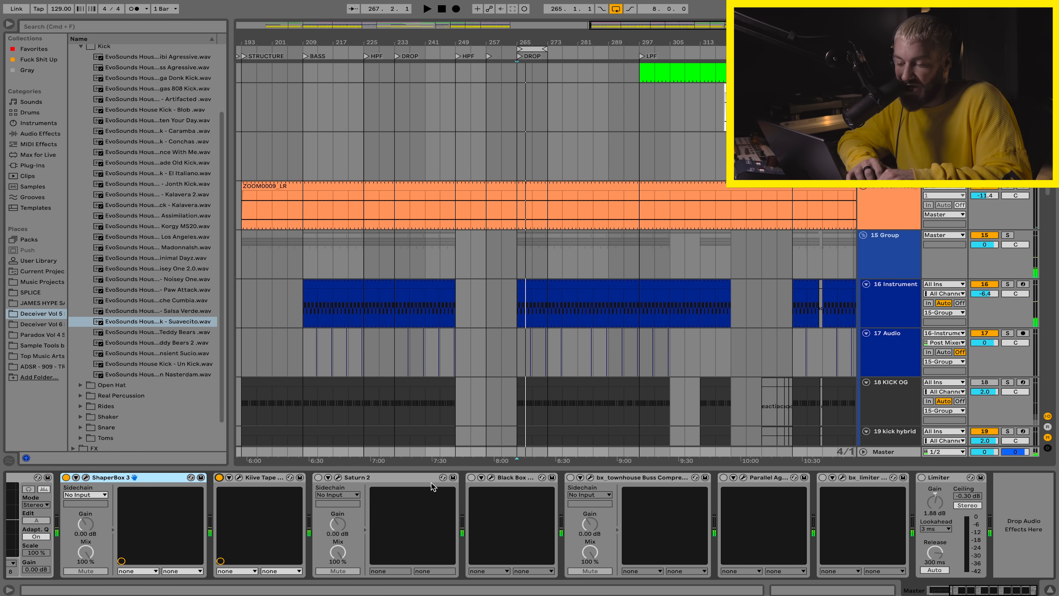
{"action": "left_click", "coordinate": [337, 478]}
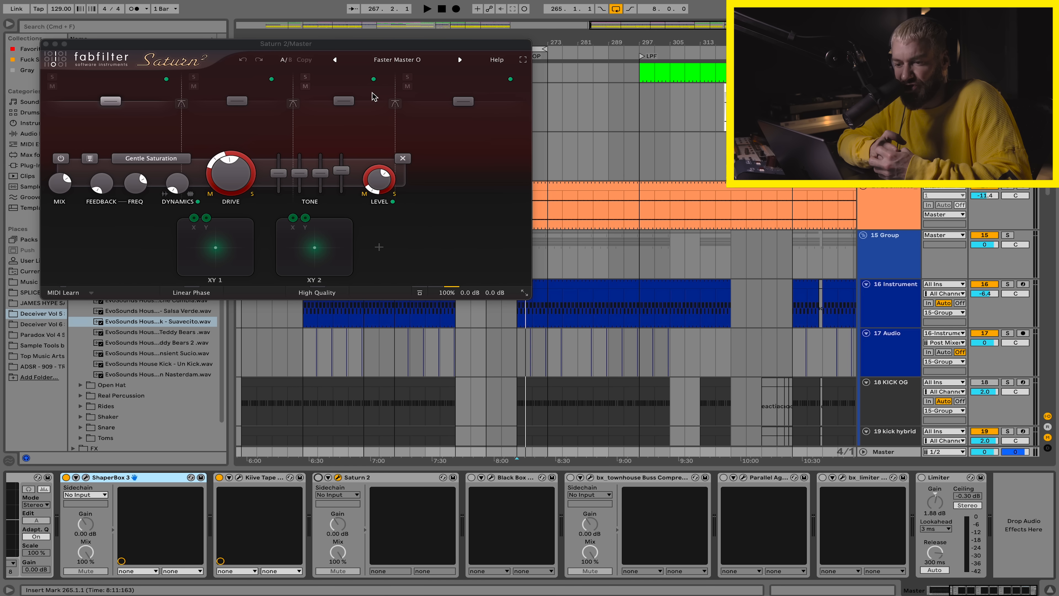
{"action": "left_click", "coordinate": [412, 60]}
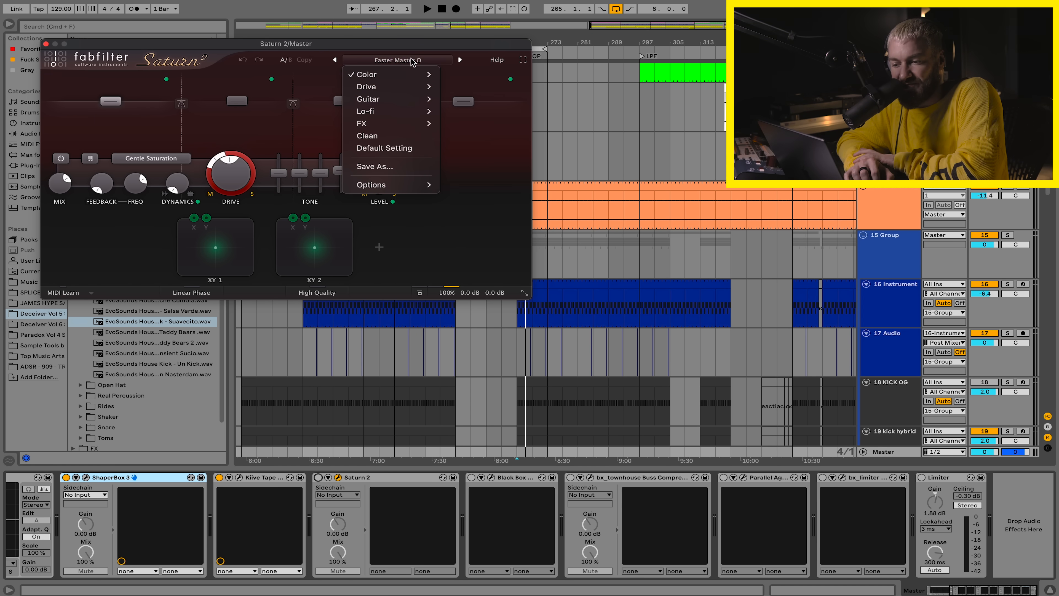
{"action": "left_click", "coordinate": [399, 47]}
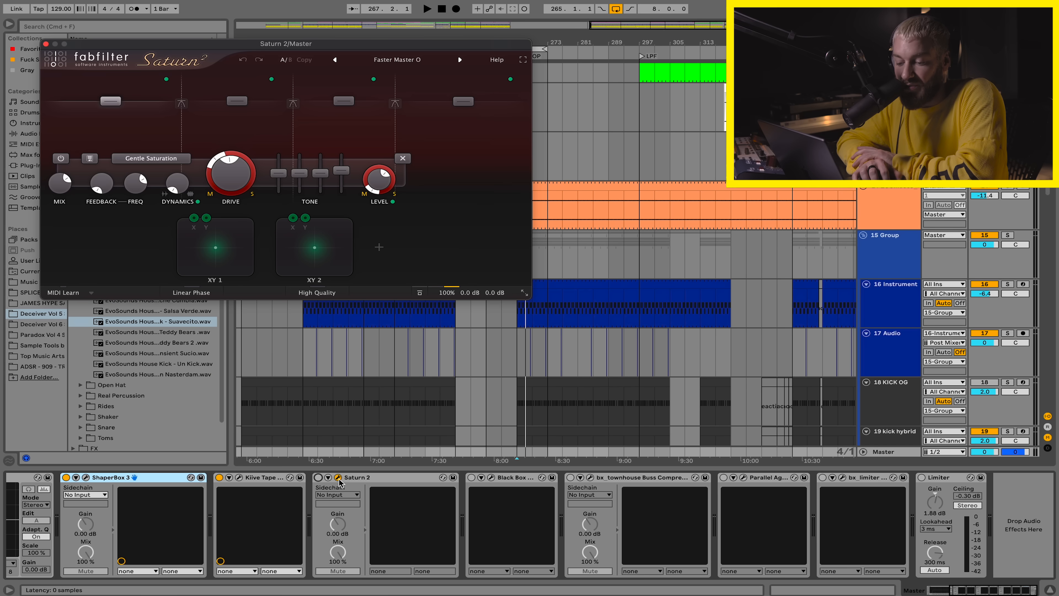
- Play the looped drop while toggling Saturn 2 on and off for comparison, leaving it active
{"action": "left_click", "coordinate": [319, 478]}
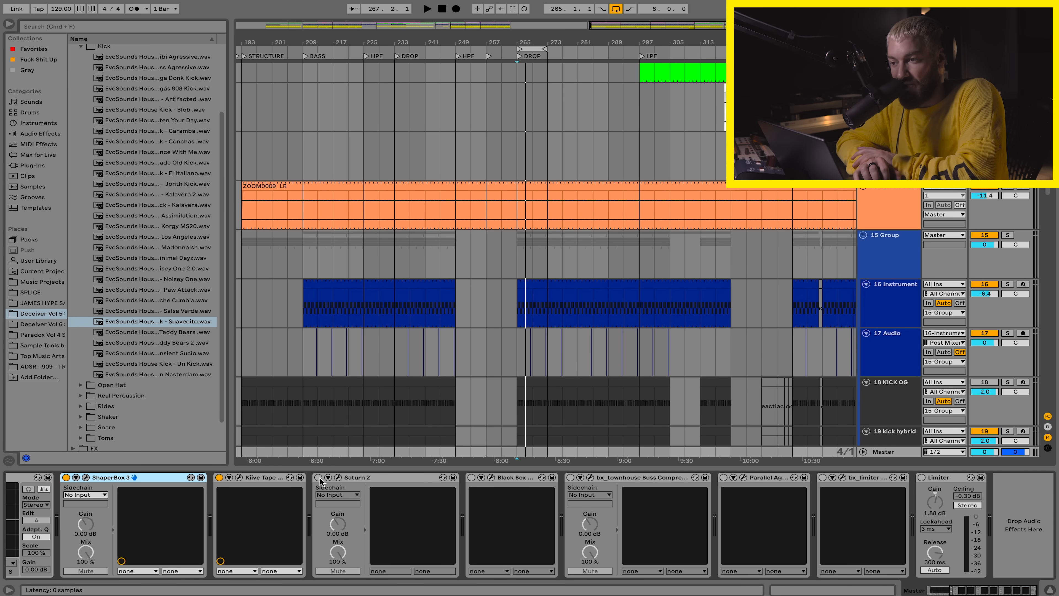
{"action": "left_click", "coordinate": [338, 477]}
{"action": "key", "text": "space"}
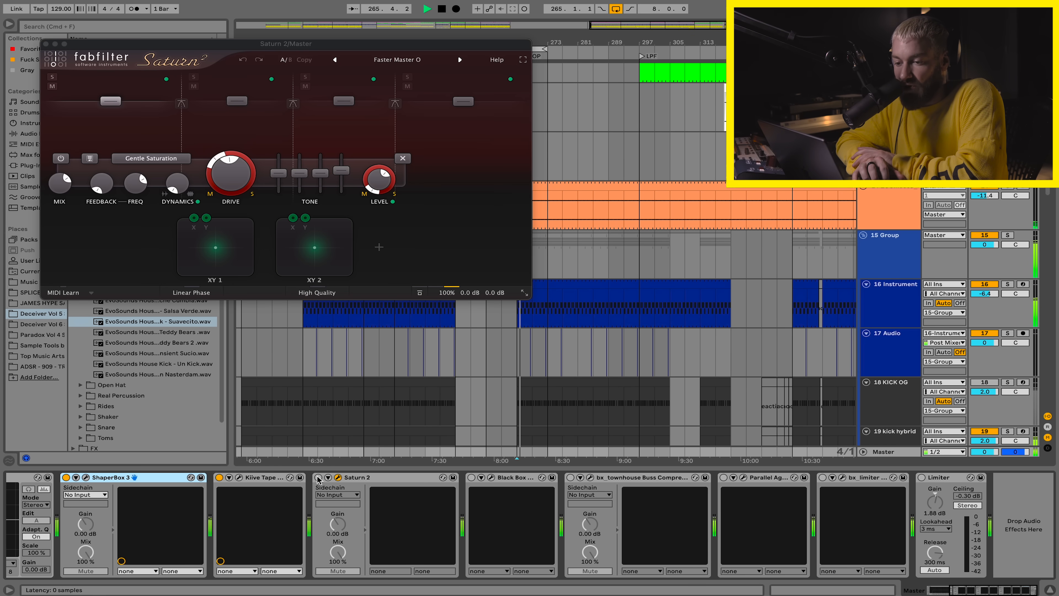
{"action": "left_click", "coordinate": [318, 477]}
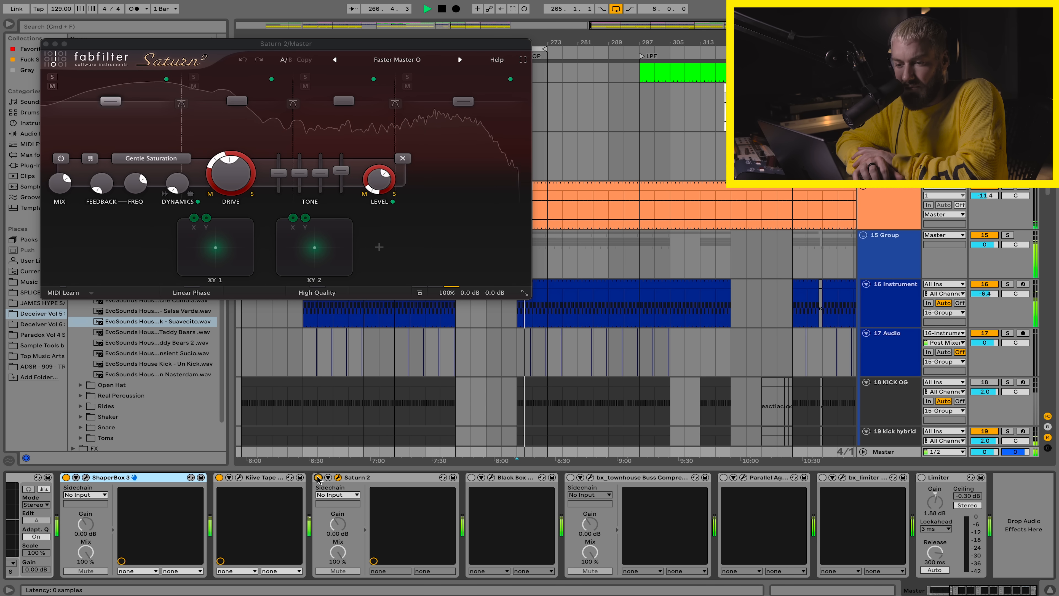
{"action": "left_click", "coordinate": [318, 477]}
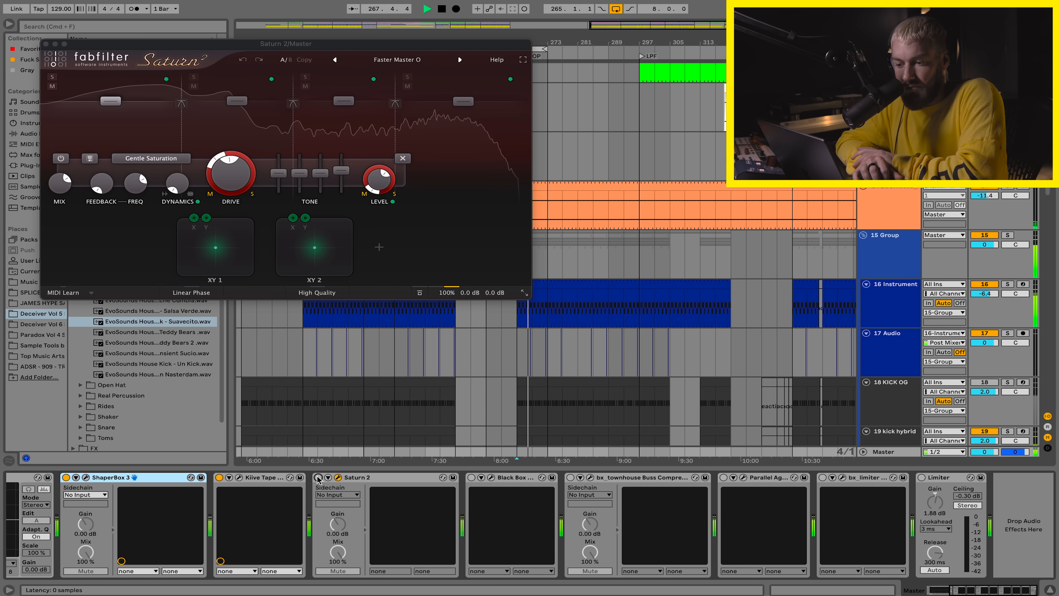
{"action": "left_click", "coordinate": [318, 477]}
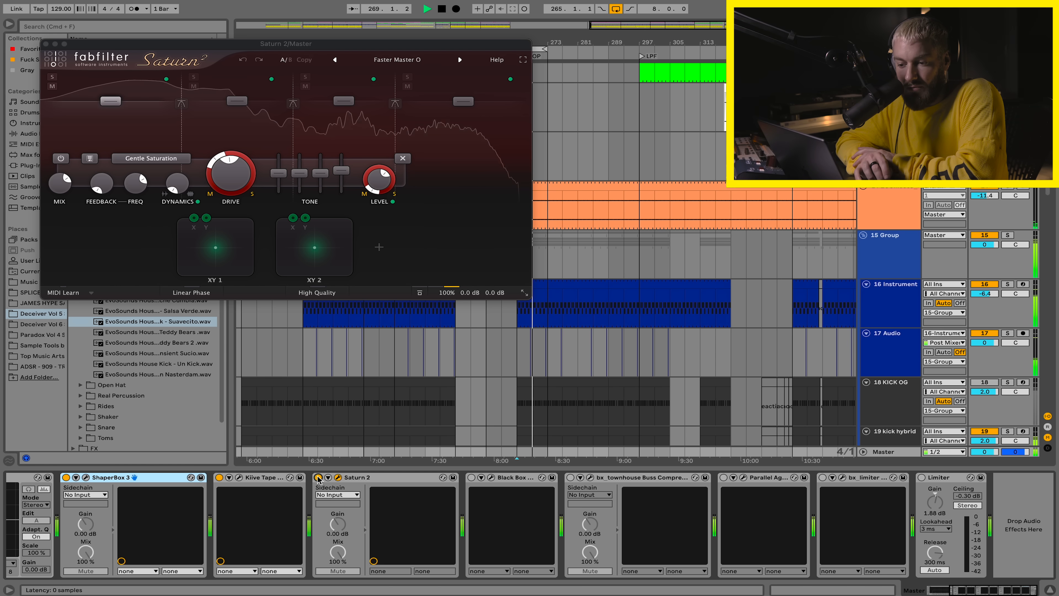
- Stop playback, close Saturn 2, and activate and open Black Box HG-2 on the master to check its mix
{"action": "key", "text": "space"}
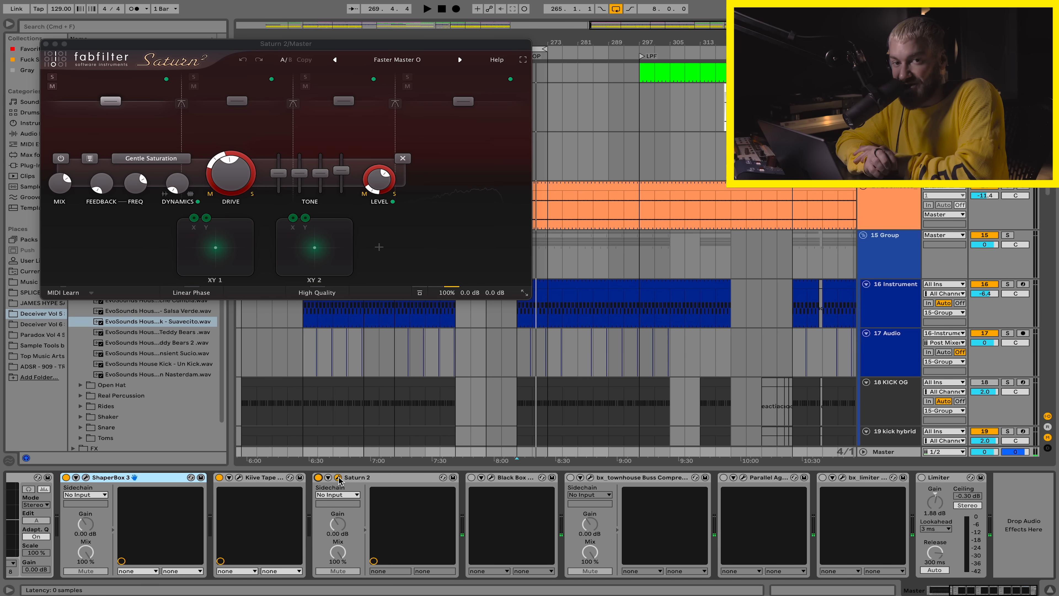
{"action": "left_click", "coordinate": [338, 477]}
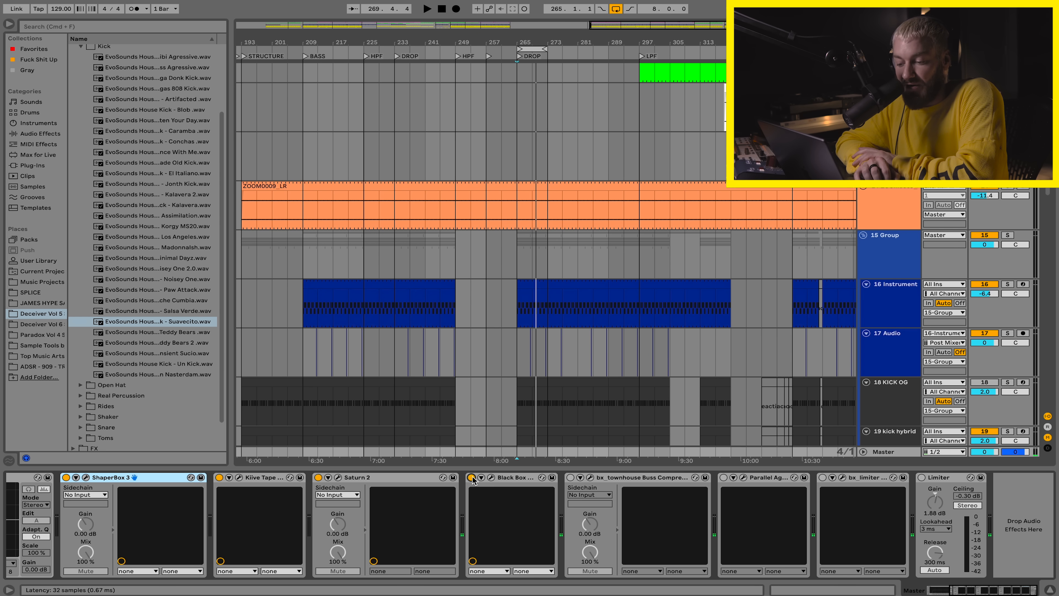
{"action": "key", "text": "plus"}
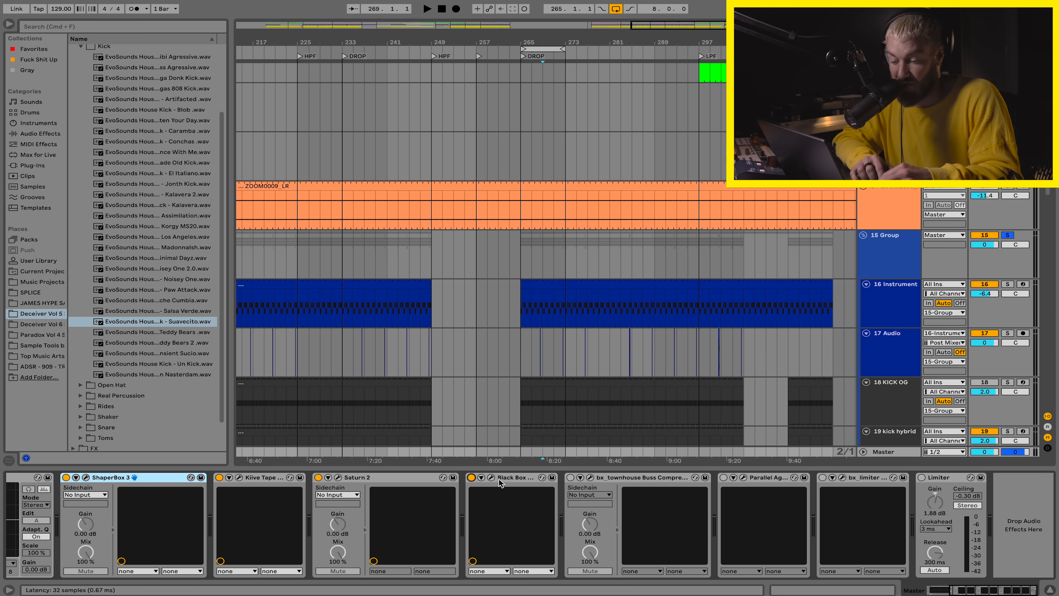
{"action": "left_click", "coordinate": [491, 478]}
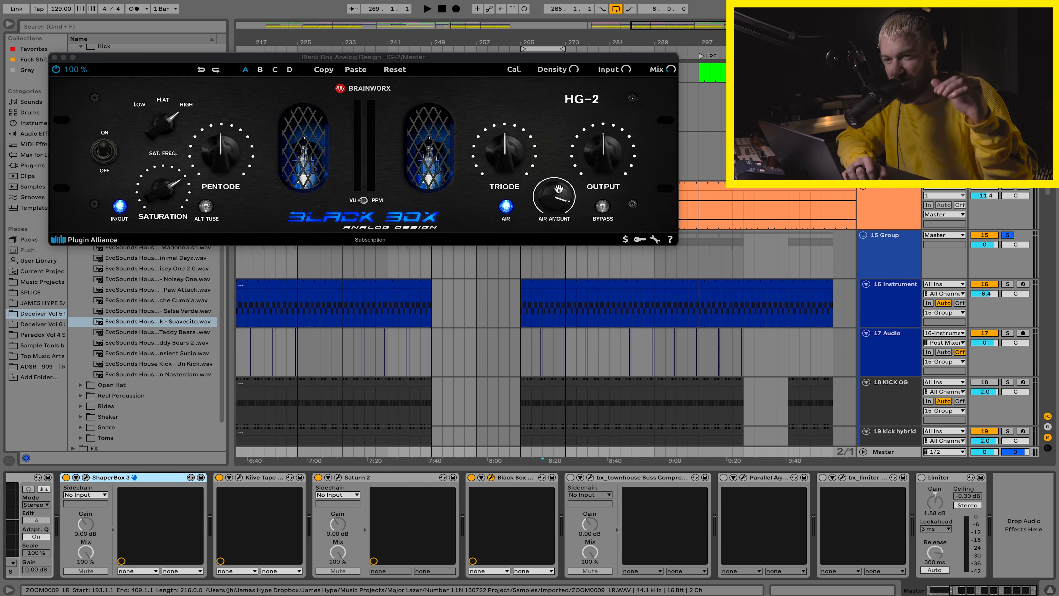
{"action": "left_click", "coordinate": [669, 72]}
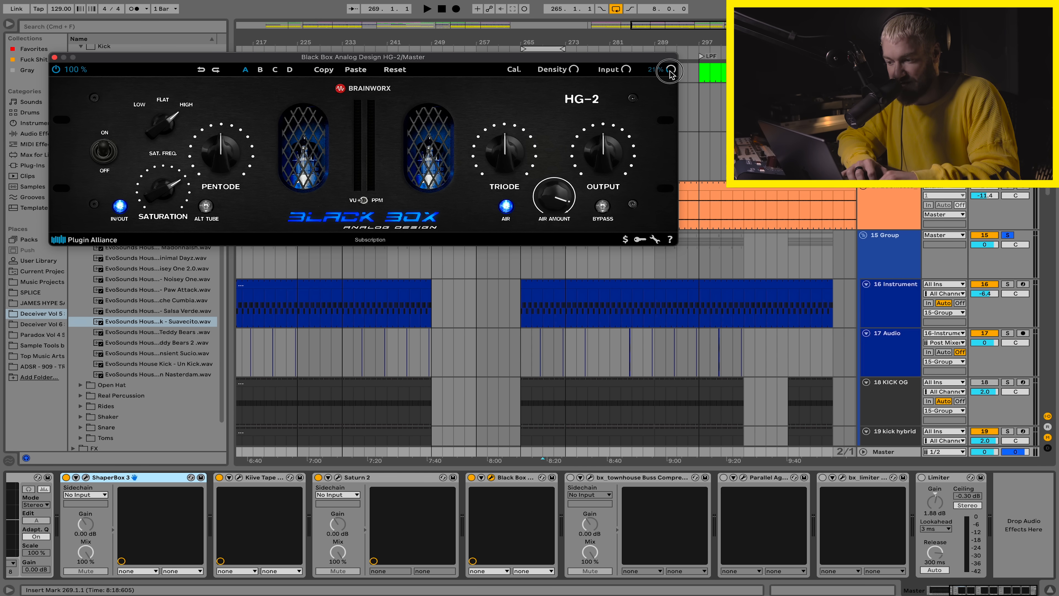
{"action": "left_click", "coordinate": [663, 15]}
- Play the drop while sweeping Black Box HG-2's mix down to 0% and back up, leaving it at 22%, and close it
{"action": "key", "text": "space"}
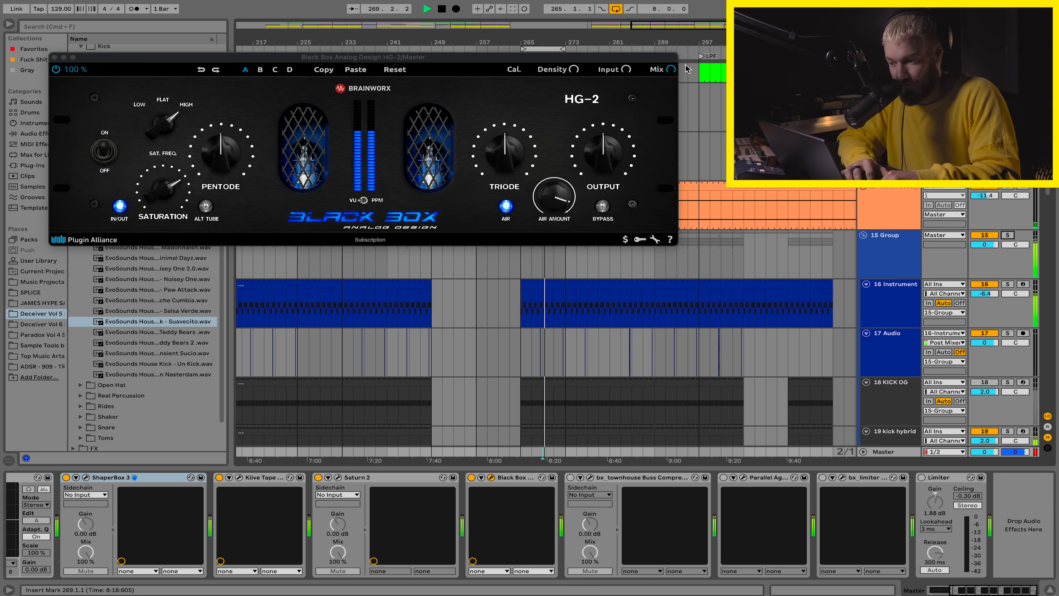
{"action": "left_click_drag", "start_coordinate": [671, 72], "coordinate": [671, 116]}
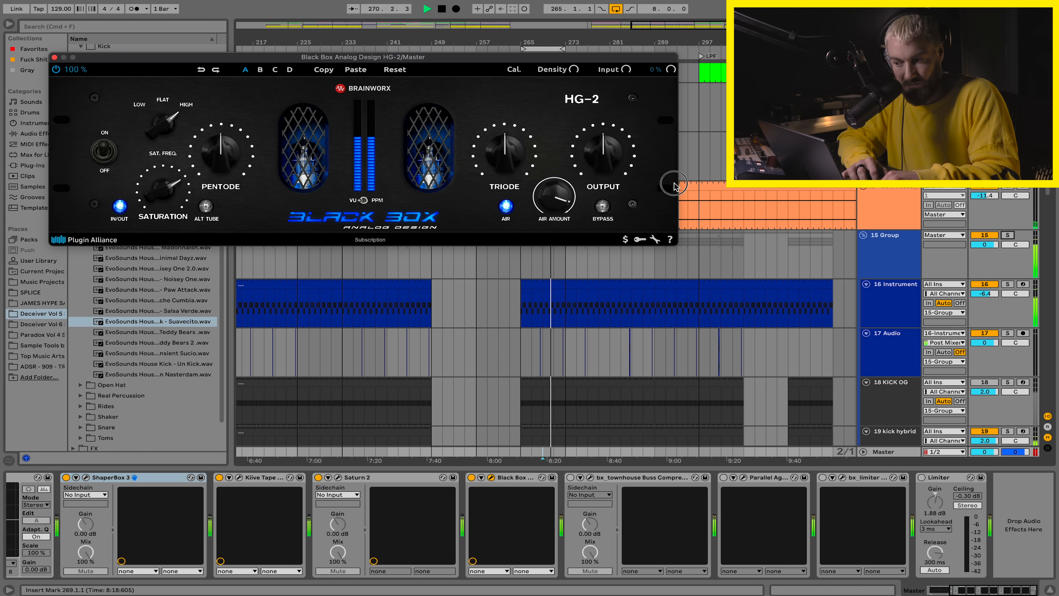
{"action": "left_click_drag", "start_coordinate": [674, 186], "coordinate": [676, 2]}
{"action": "left_click_drag", "start_coordinate": [672, 58], "coordinate": [678, 149]}
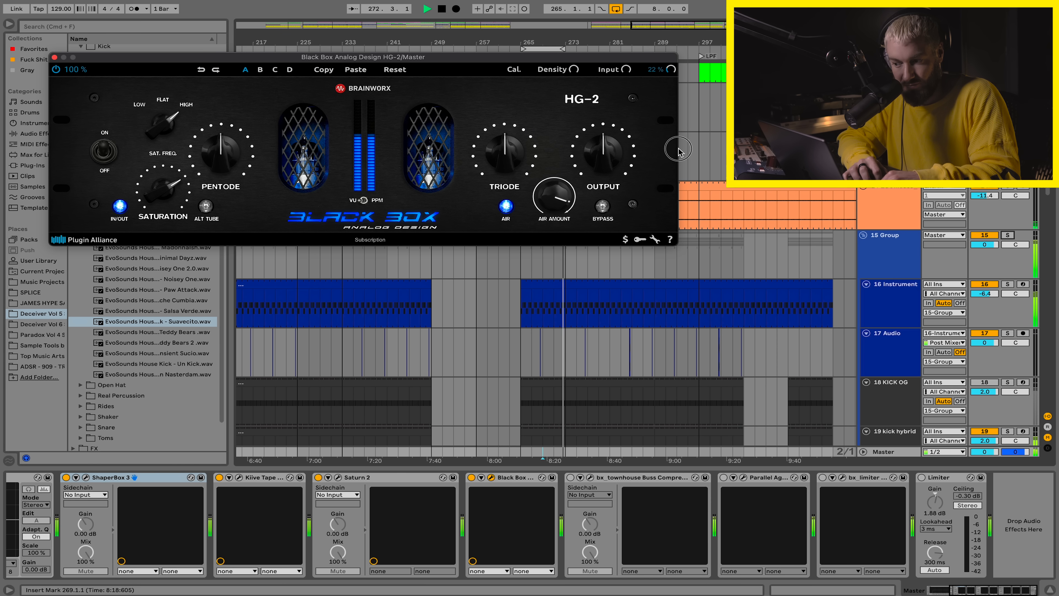
{"action": "left_click", "coordinate": [491, 477]}
{"action": "key", "text": "space"}
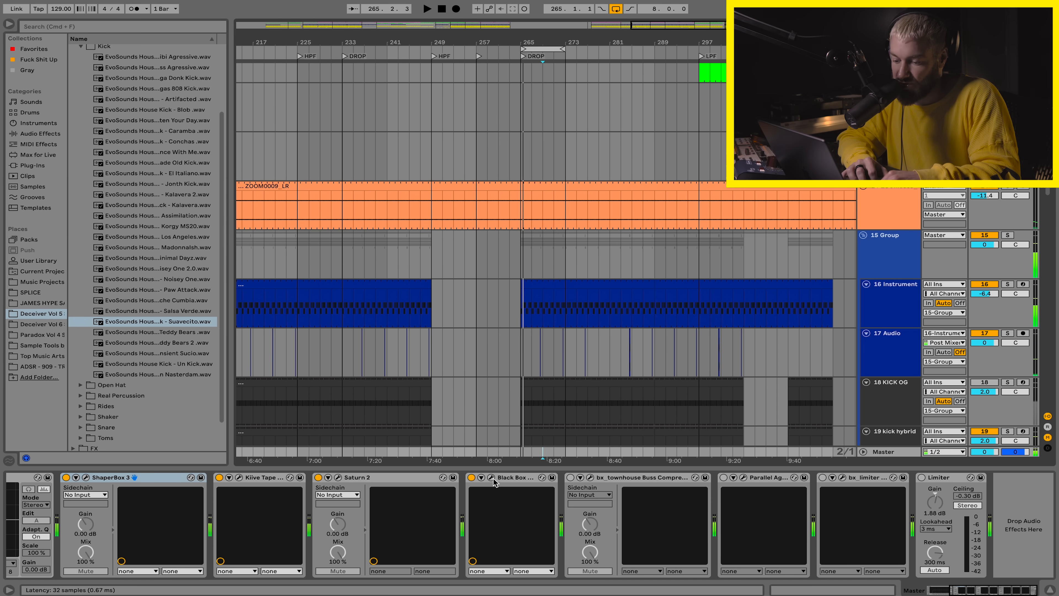
- Activate and open the bx_townhouse Buss Compressor on the master, and play the drop while varying its mix
{"action": "left_click", "coordinate": [570, 477]}
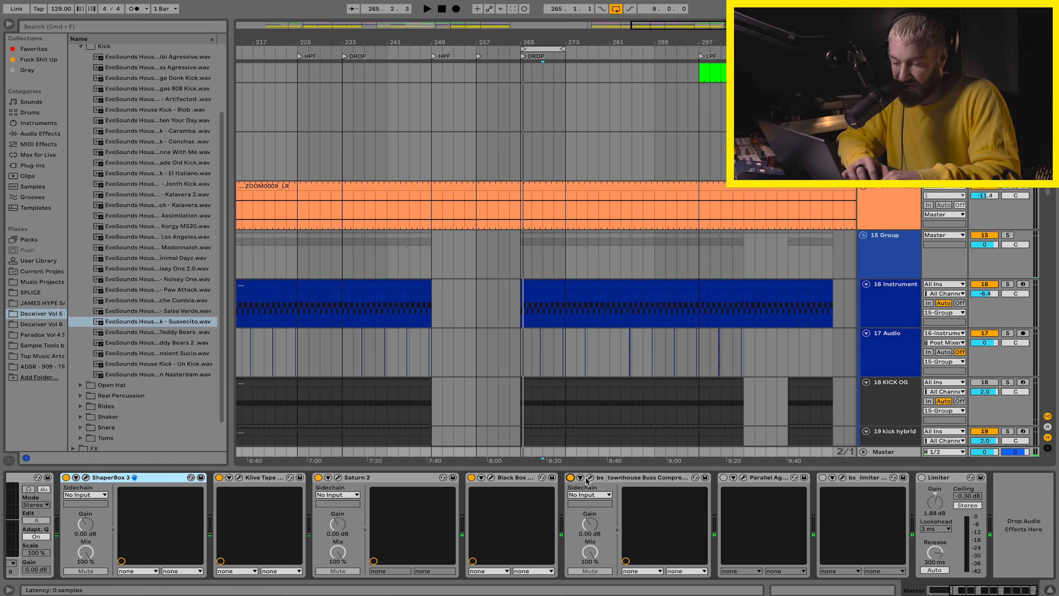
{"action": "left_click", "coordinate": [591, 477]}
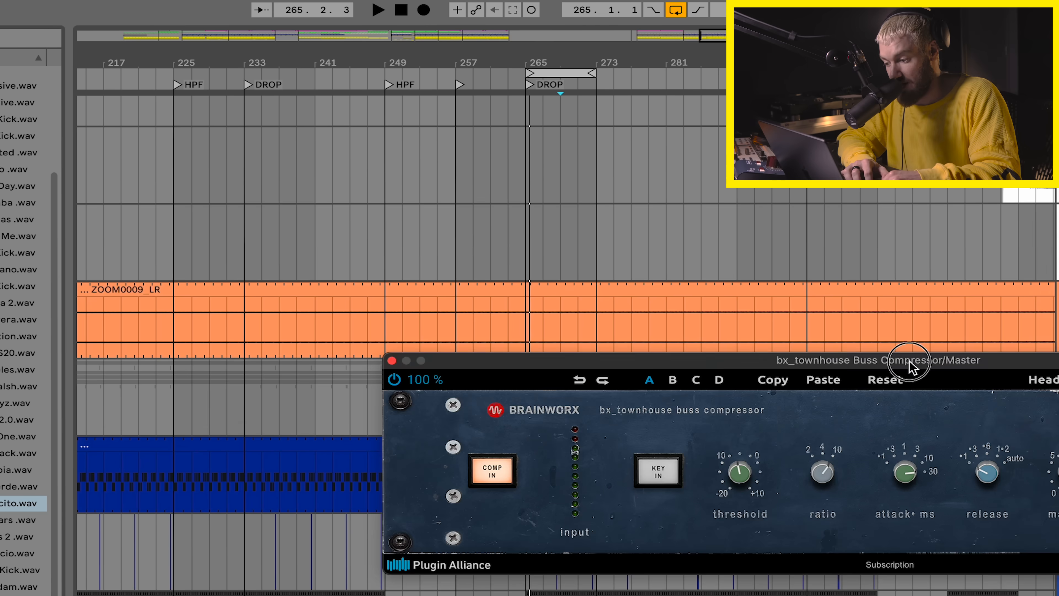
{"action": "left_click_drag", "start_coordinate": [765, 234], "coordinate": [544, 132]}
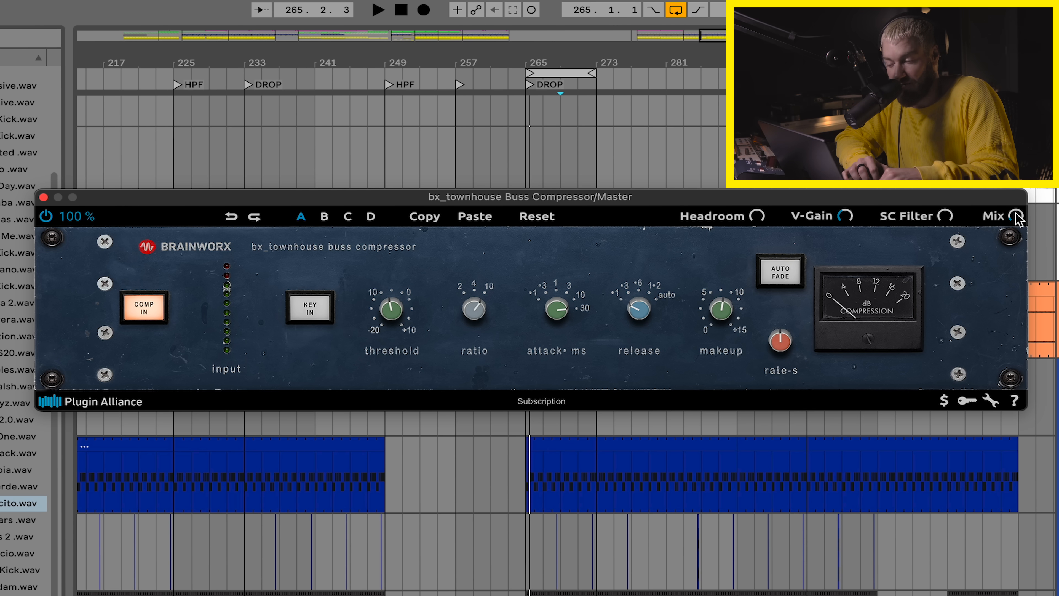
{"action": "key", "text": "space"}
{"action": "left_click_drag", "start_coordinate": [1016, 250], "coordinate": [985, 192]}
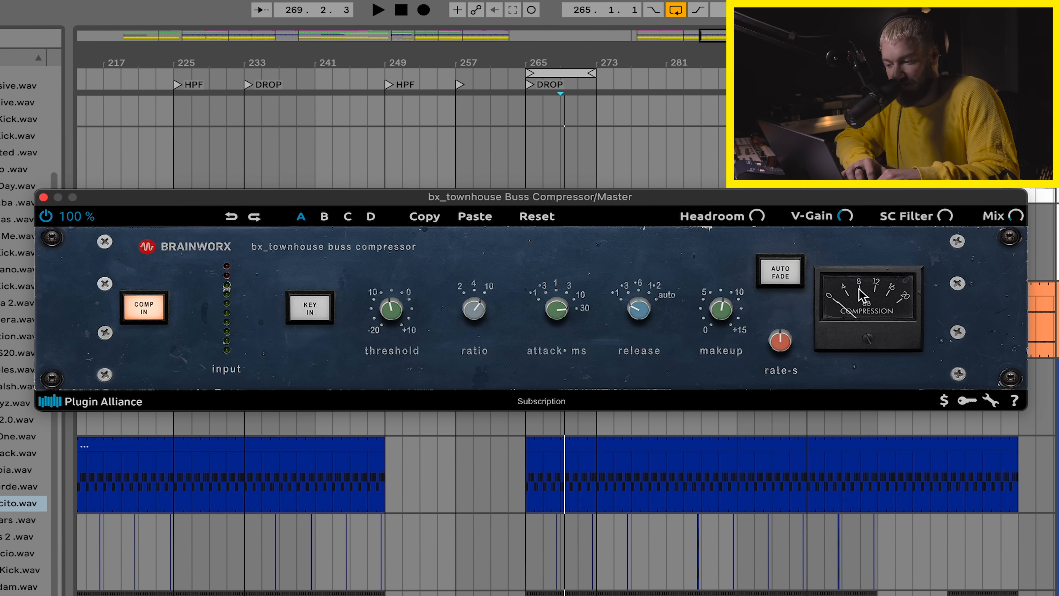
{"action": "mouse_move", "coordinate": [724, 317]}
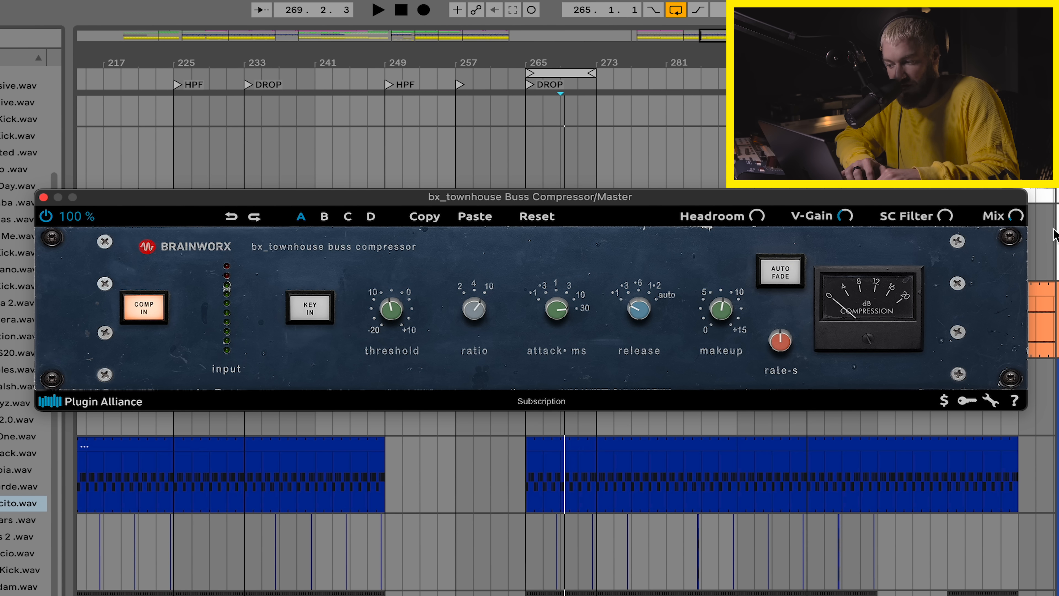
{"action": "key", "text": "super+alt+p"}
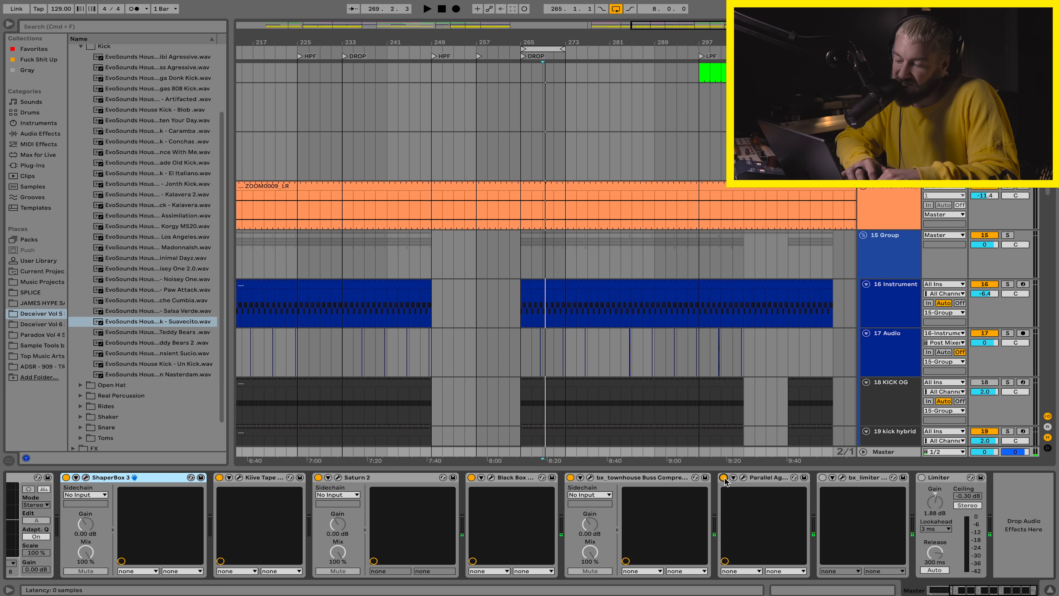
- Open Parallel Aggressor on the master, compare the drop with it on and off, and leave it active
{"action": "left_click", "coordinate": [744, 479]}
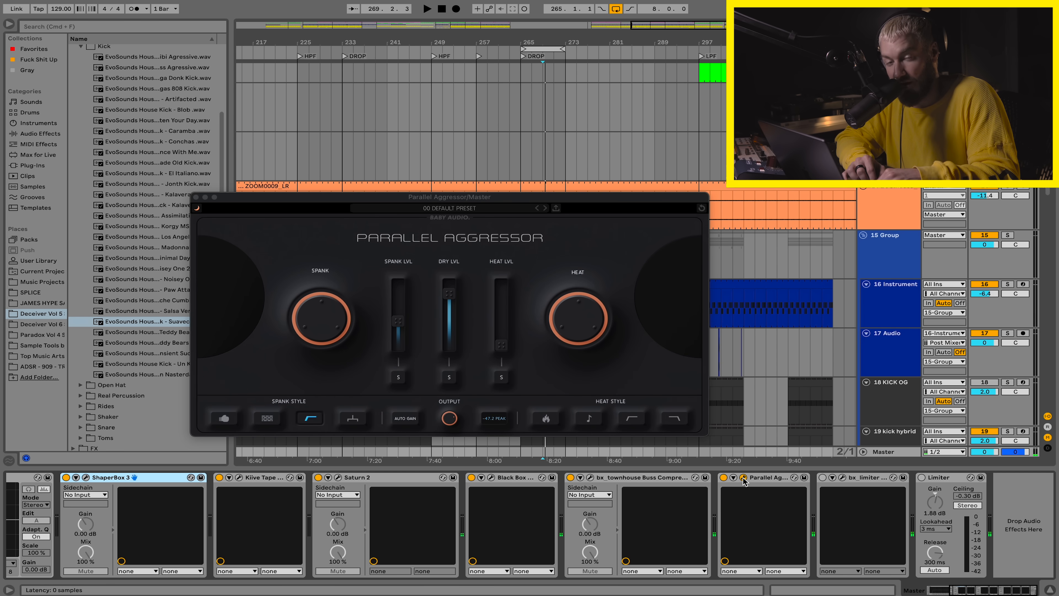
{"action": "key", "text": "space"}
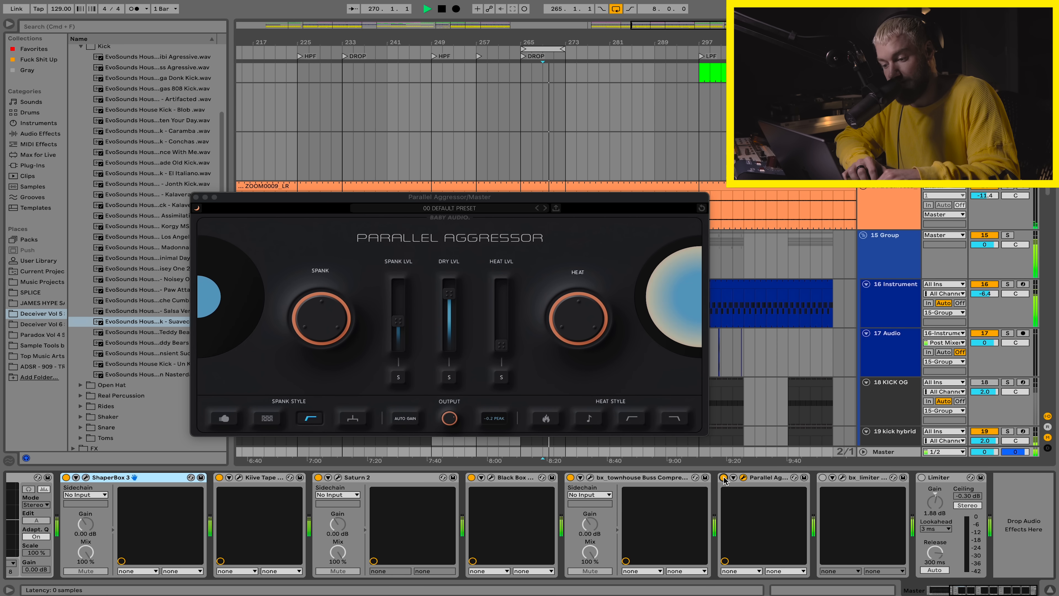
{"action": "left_click", "coordinate": [723, 478]}
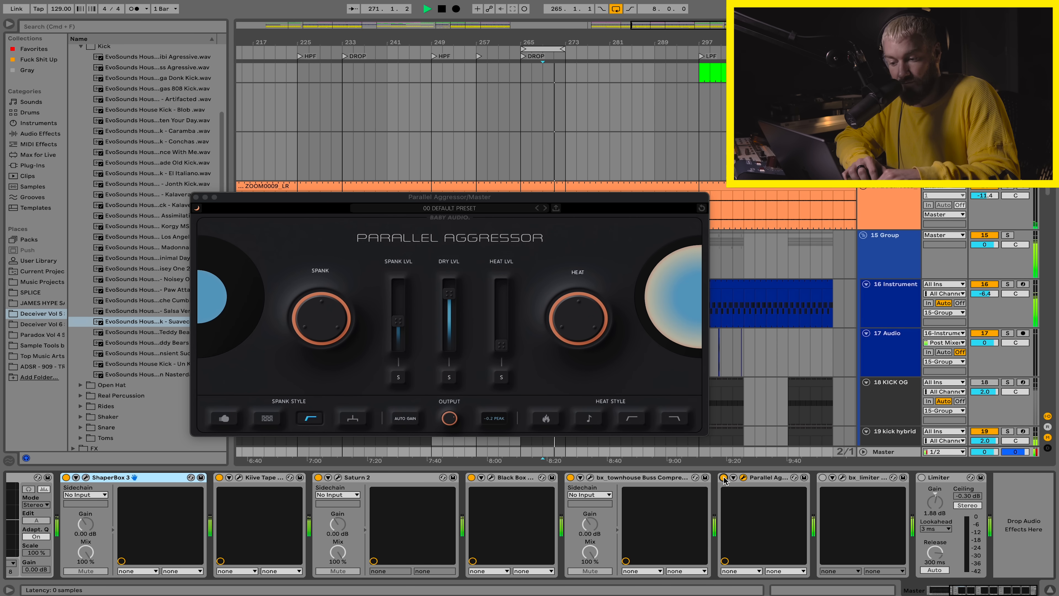
{"action": "key", "text": "space"}
{"action": "left_click", "coordinate": [745, 479]}
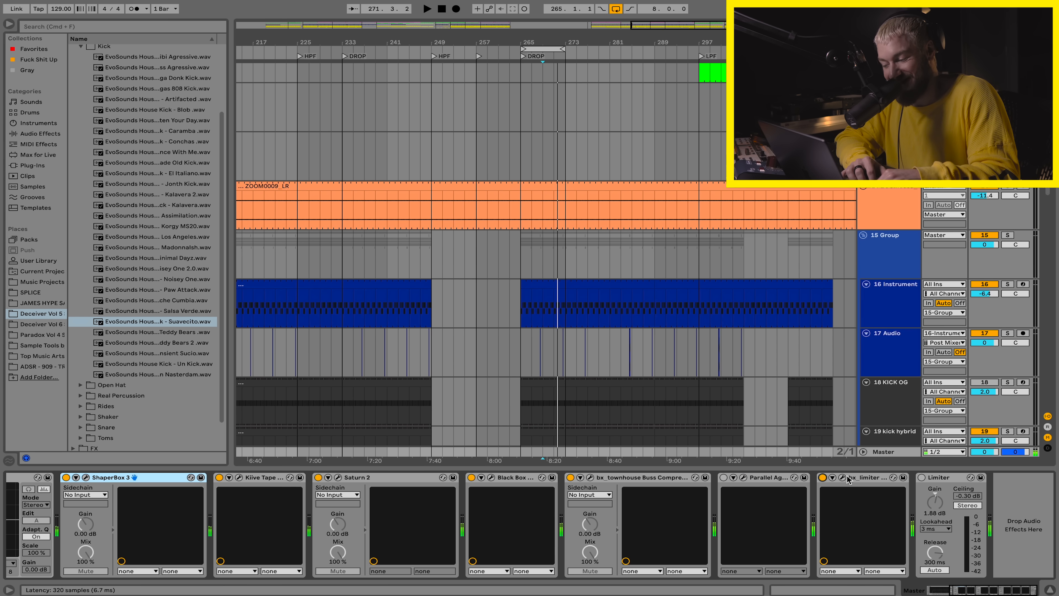
{"action": "left_click", "coordinate": [724, 478]}
- Open bx_limiter True Peak on the master and play the drop with it off and on, leaving it active
{"action": "left_click", "coordinate": [843, 478]}
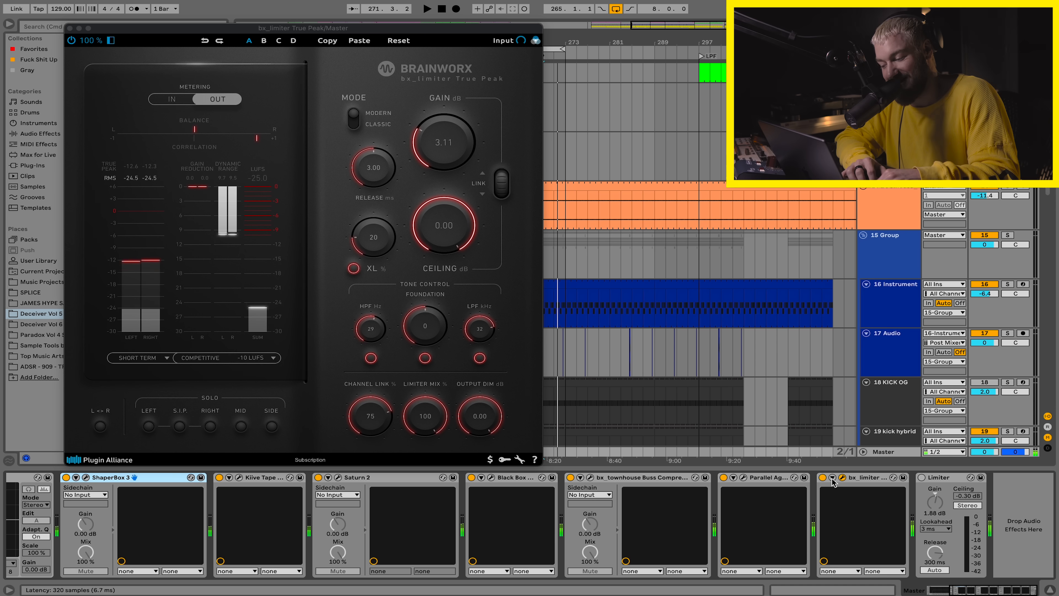
{"action": "left_click", "coordinate": [822, 478]}
{"action": "key", "text": "space"}
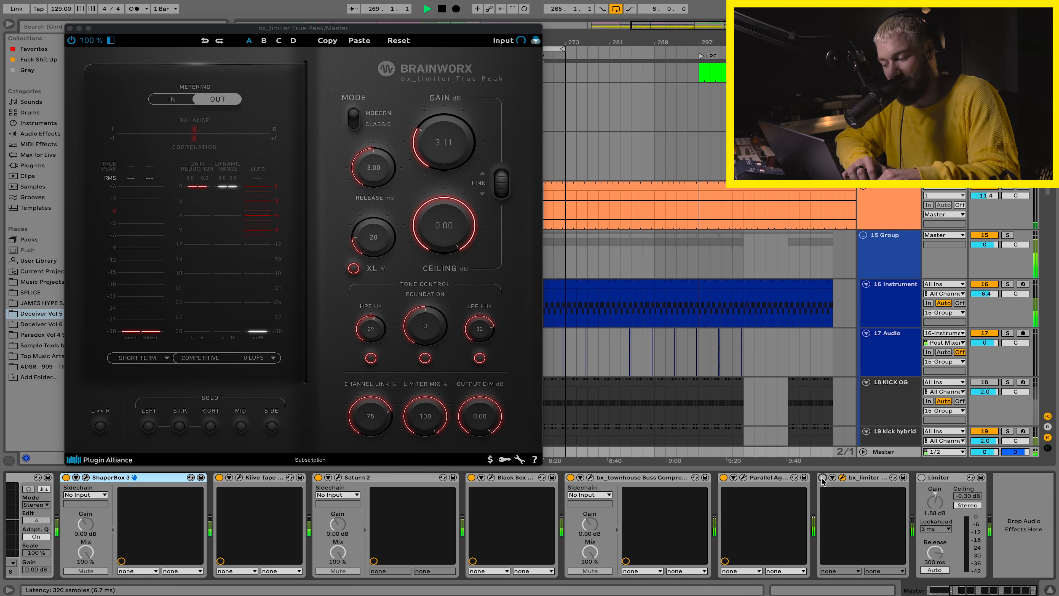
{"action": "left_click", "coordinate": [822, 477]}
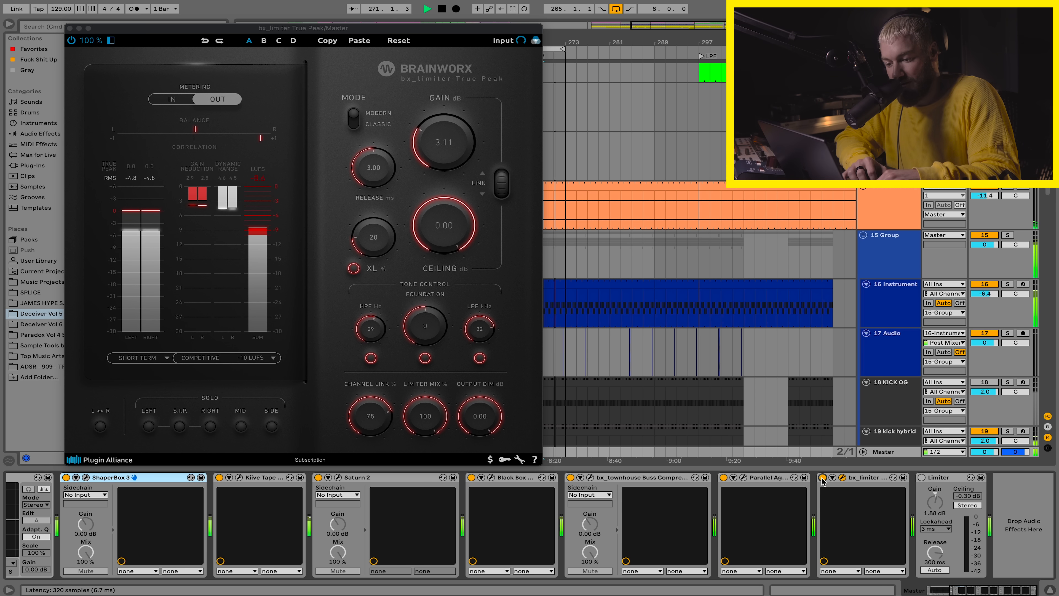
{"action": "key", "text": "space"}
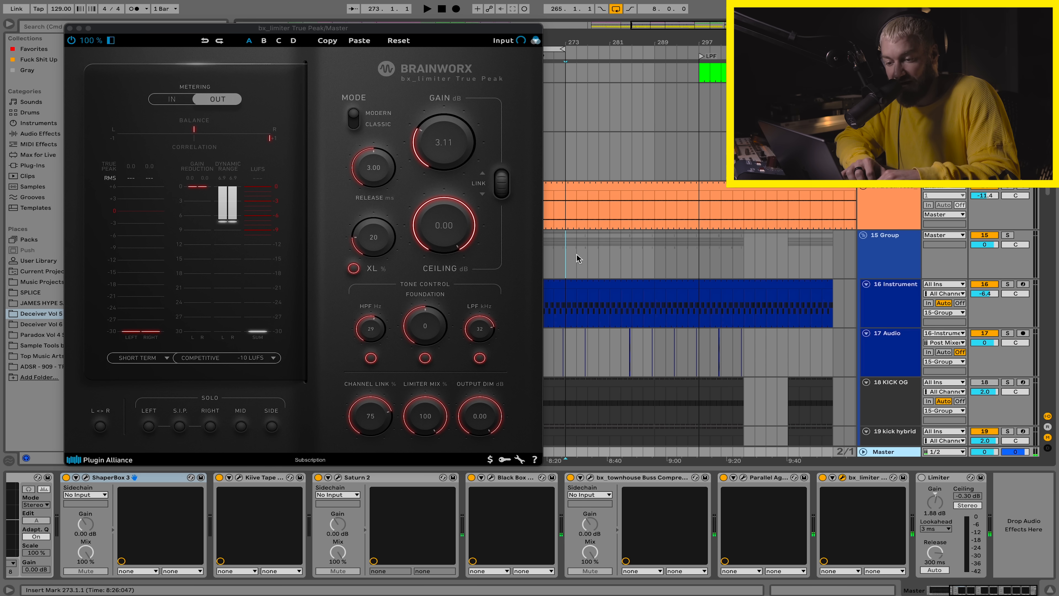
- Select the drop from bar 265 to bar 273 and play it to examine the limiter's LUFS metering
{"action": "key", "text": "shift+Left"}
{"action": "key", "text": "shift+Left"}
{"action": "key", "text": "shift+Left"}
{"action": "key", "text": "shift+Left"}
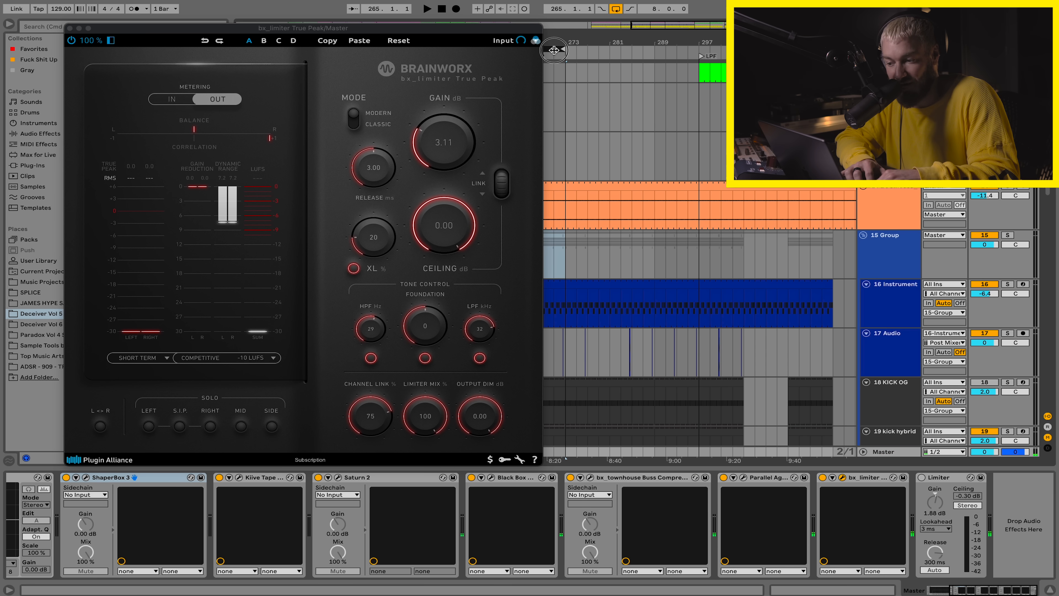
{"action": "key", "text": "space"}
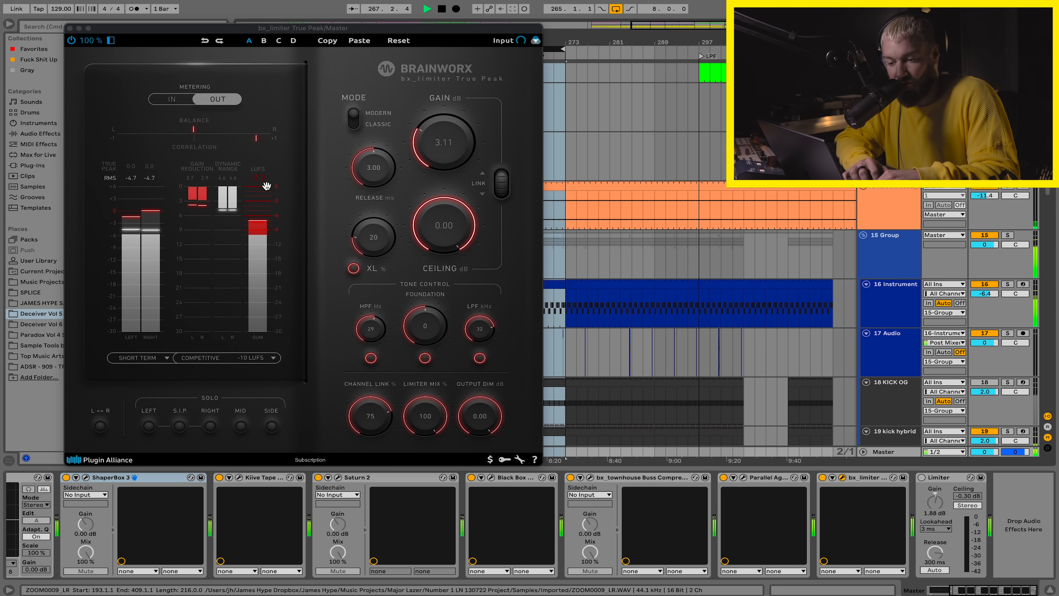
{"action": "key", "text": "space"}
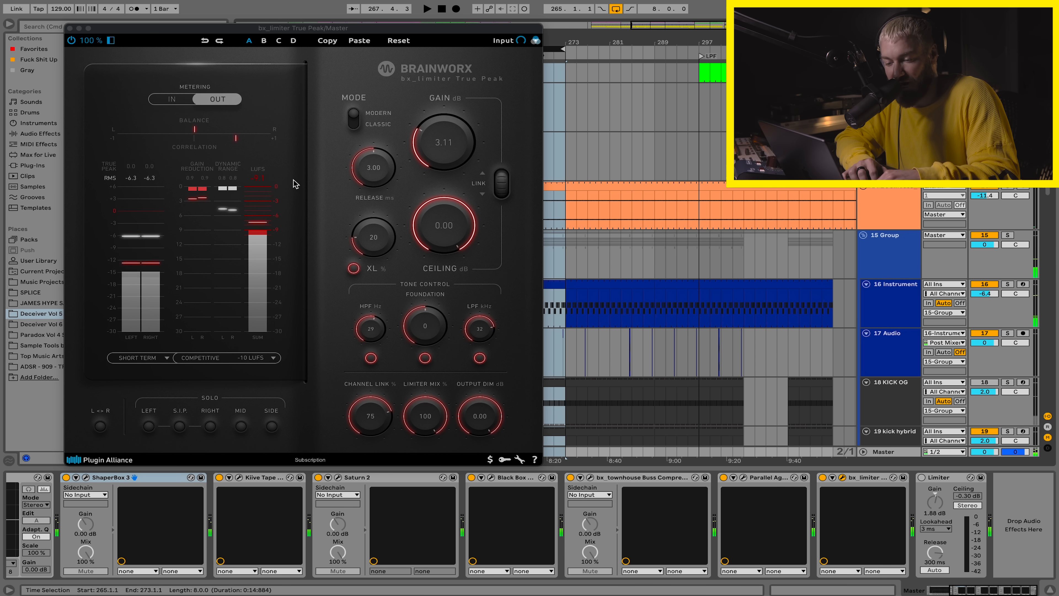